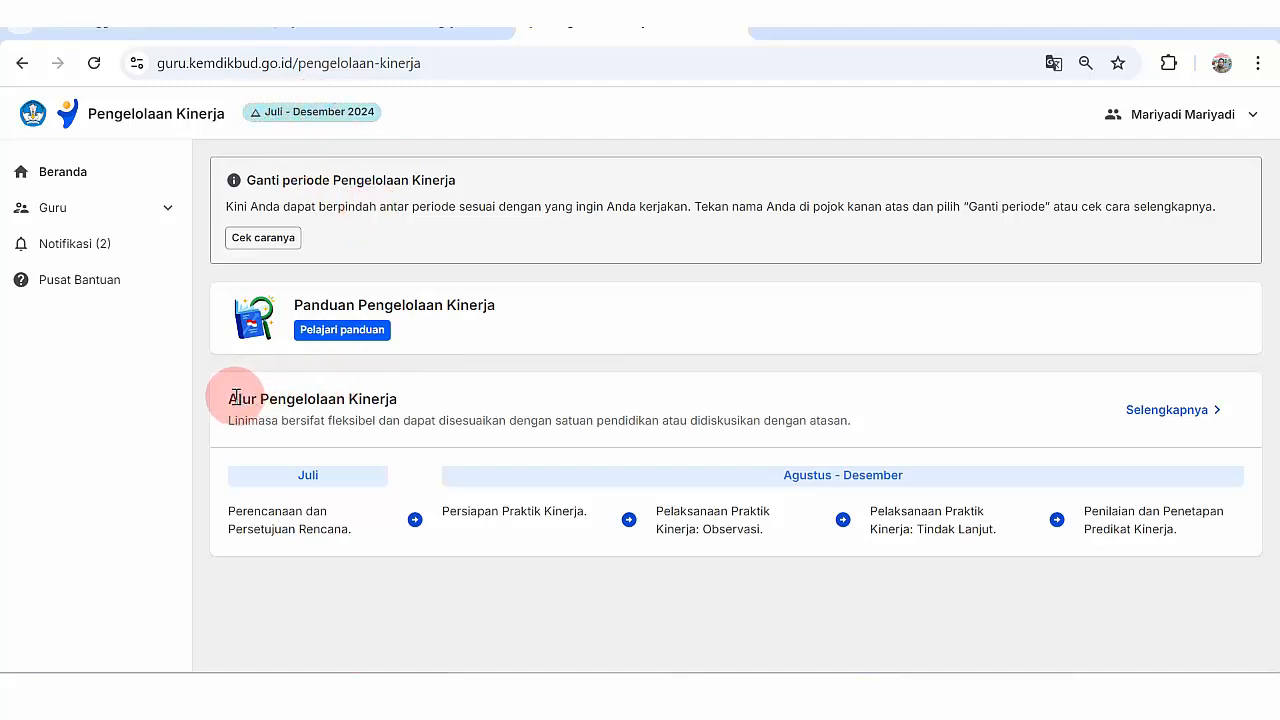
- Examine the stages of the Alur Pengelolaan Kinerja timeline, from planning through practice observation and follow-up to final assessment
left_click_drag(233, 398, 396, 397)
left_click(277, 483)
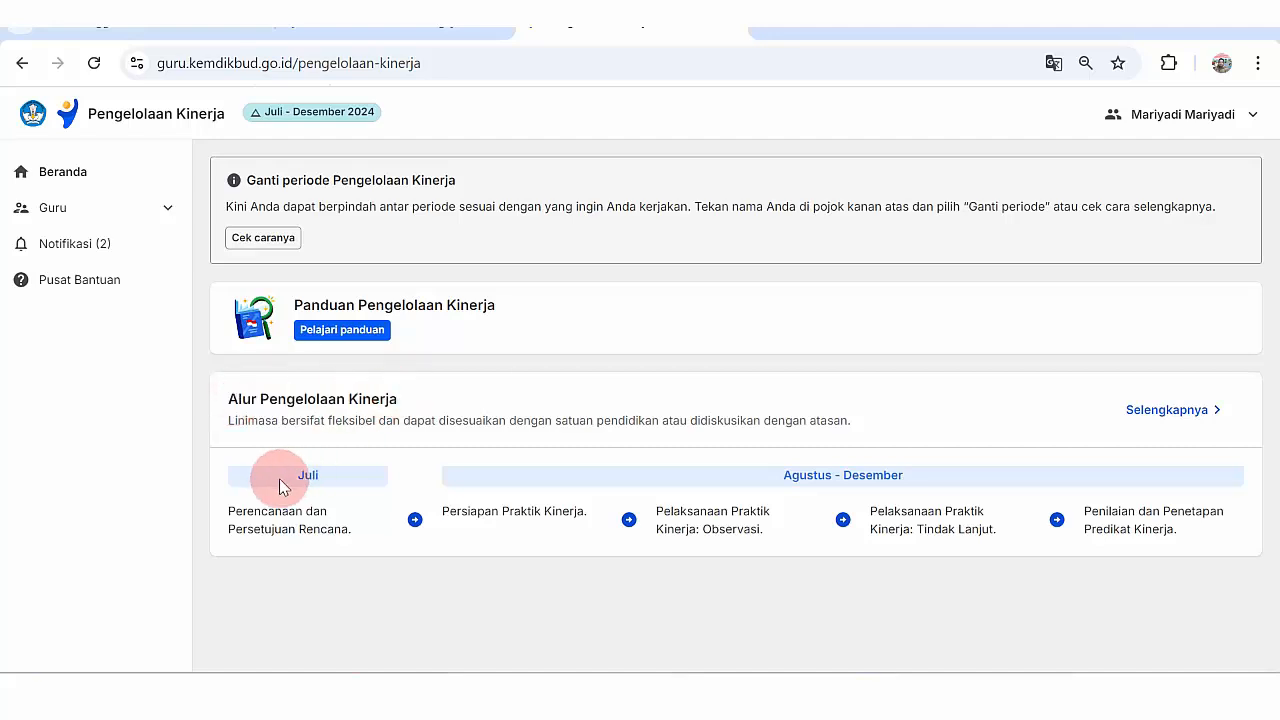
left_click_drag(233, 512, 337, 523)
left_click(338, 523)
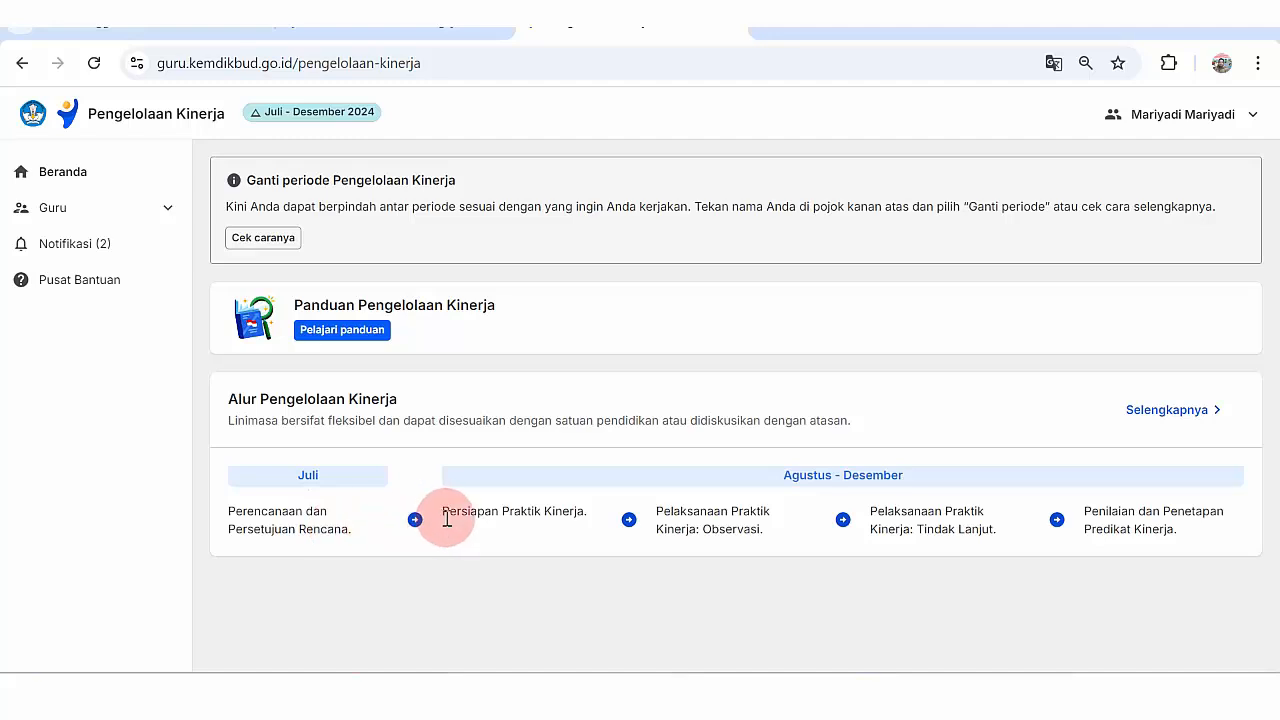
left_click_drag(446, 513, 551, 514)
left_click(551, 514)
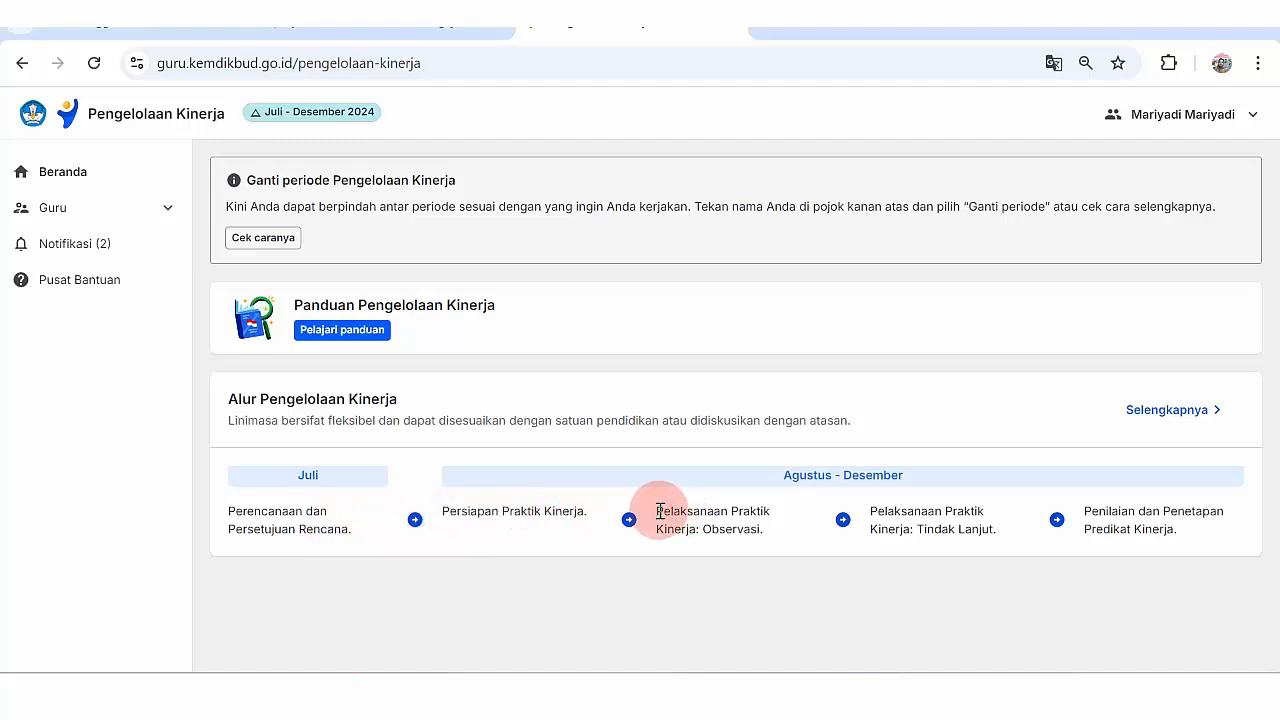
left_click_drag(660, 511, 755, 530)
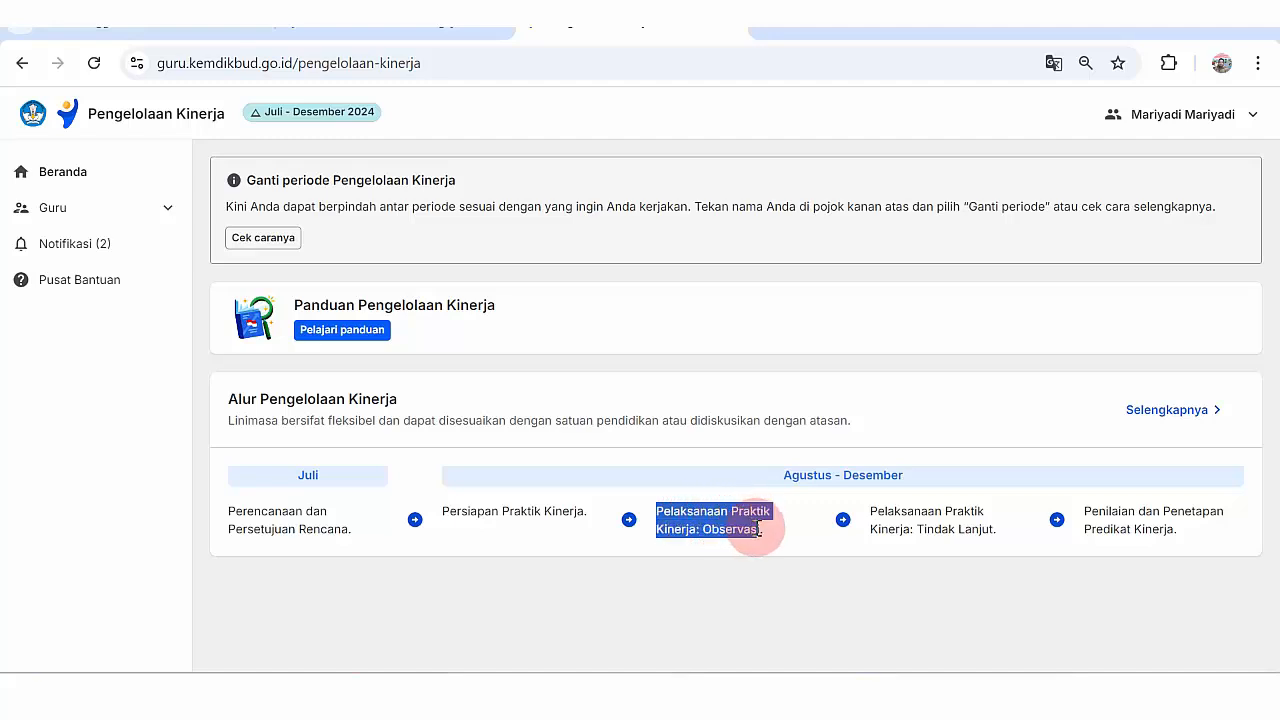
left_click(759, 528)
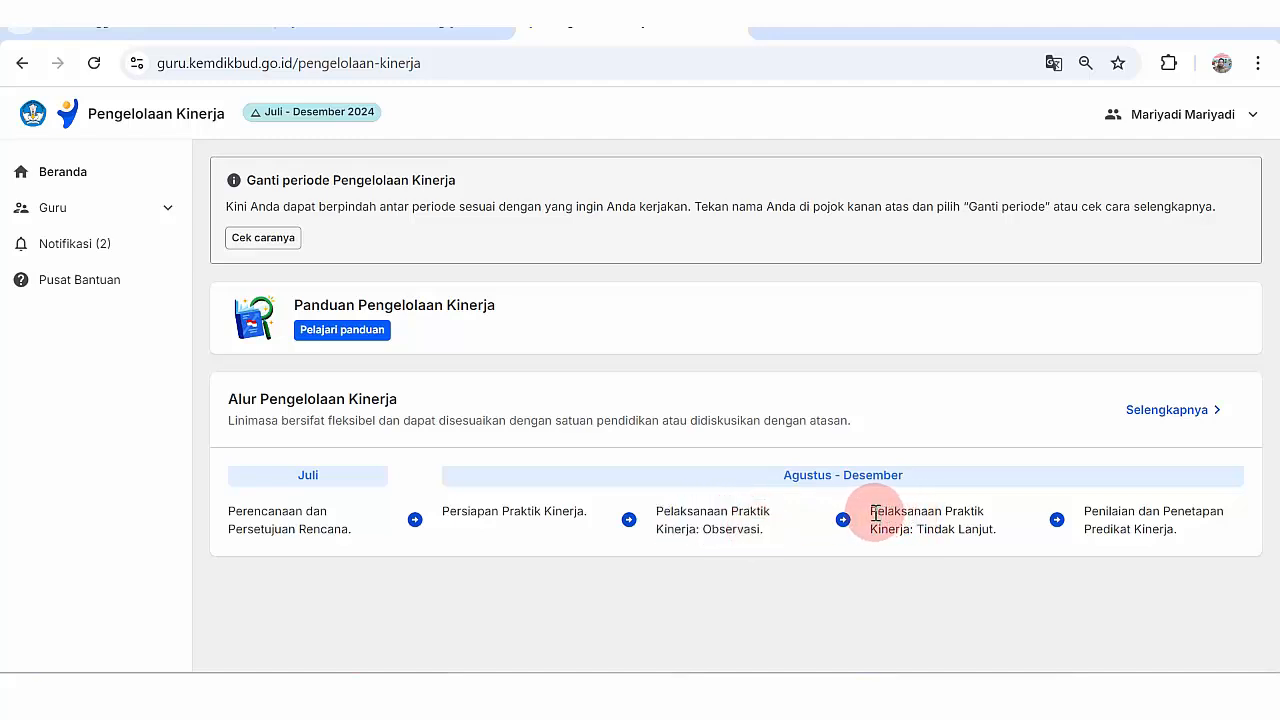
left_click_drag(875, 513, 967, 526)
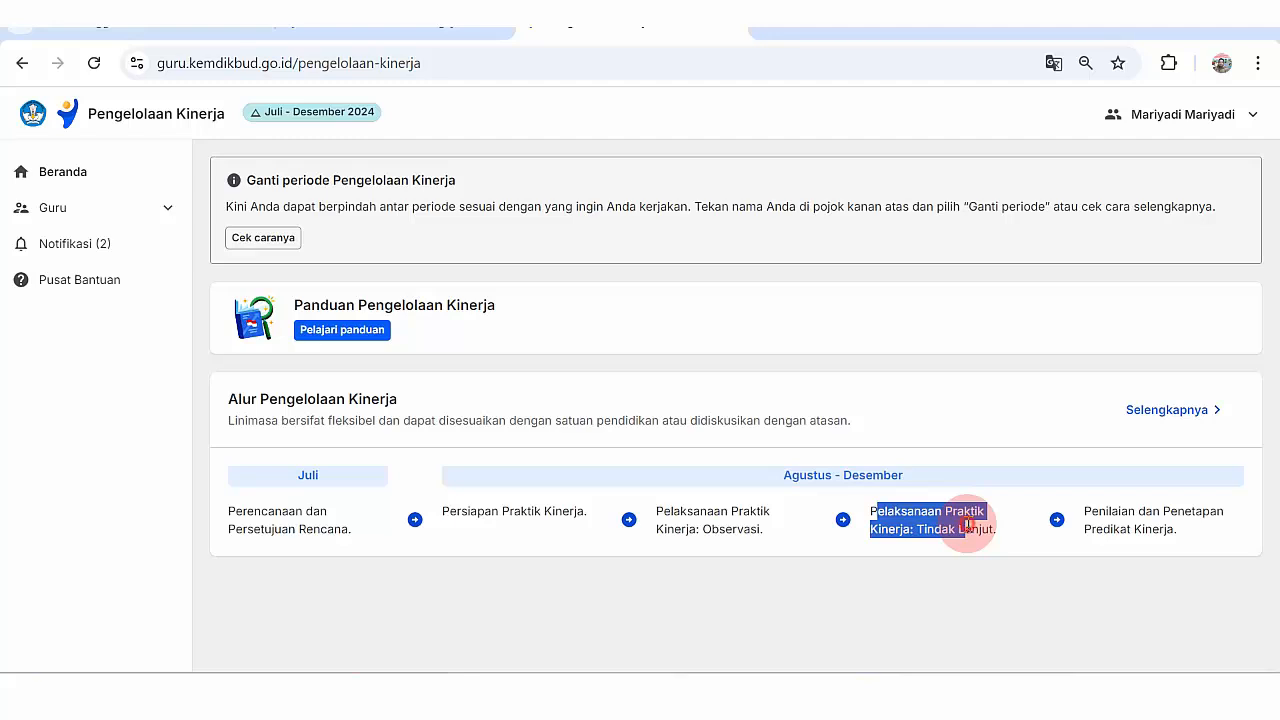
left_click(967, 524)
left_click_drag(1120, 530, 1137, 530)
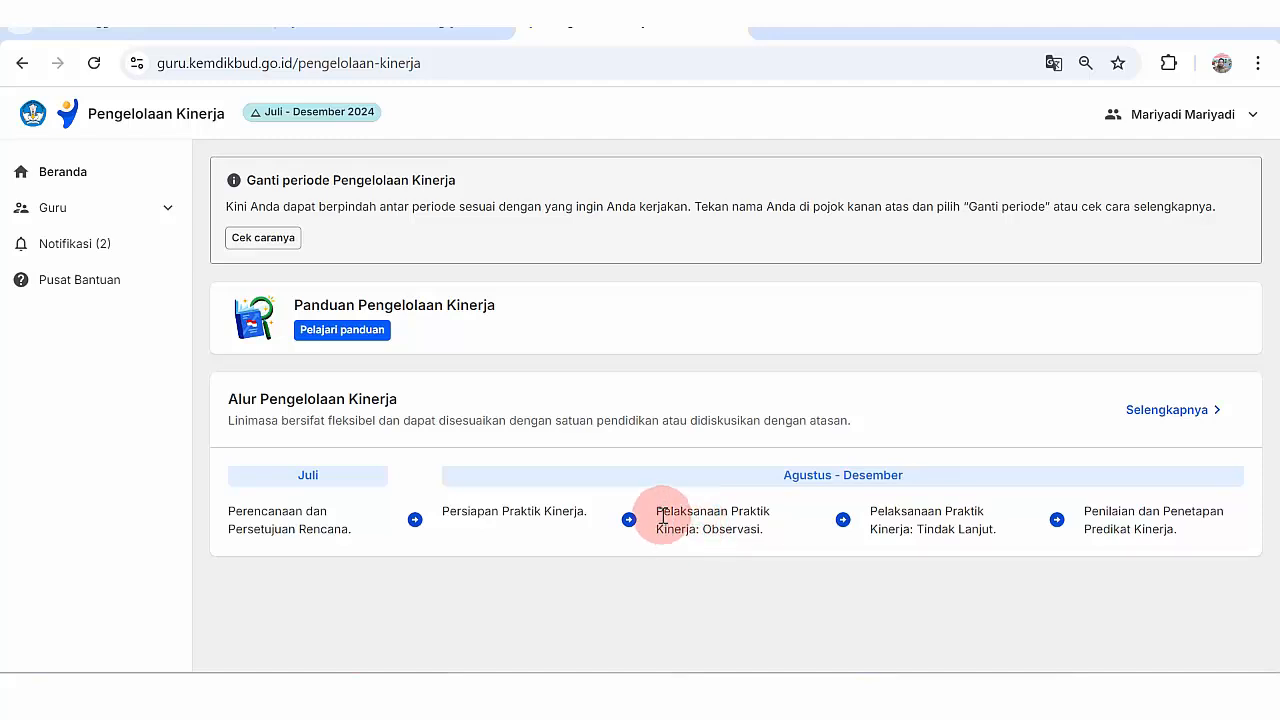
left_click_drag(704, 526, 748, 537)
left_click(745, 533)
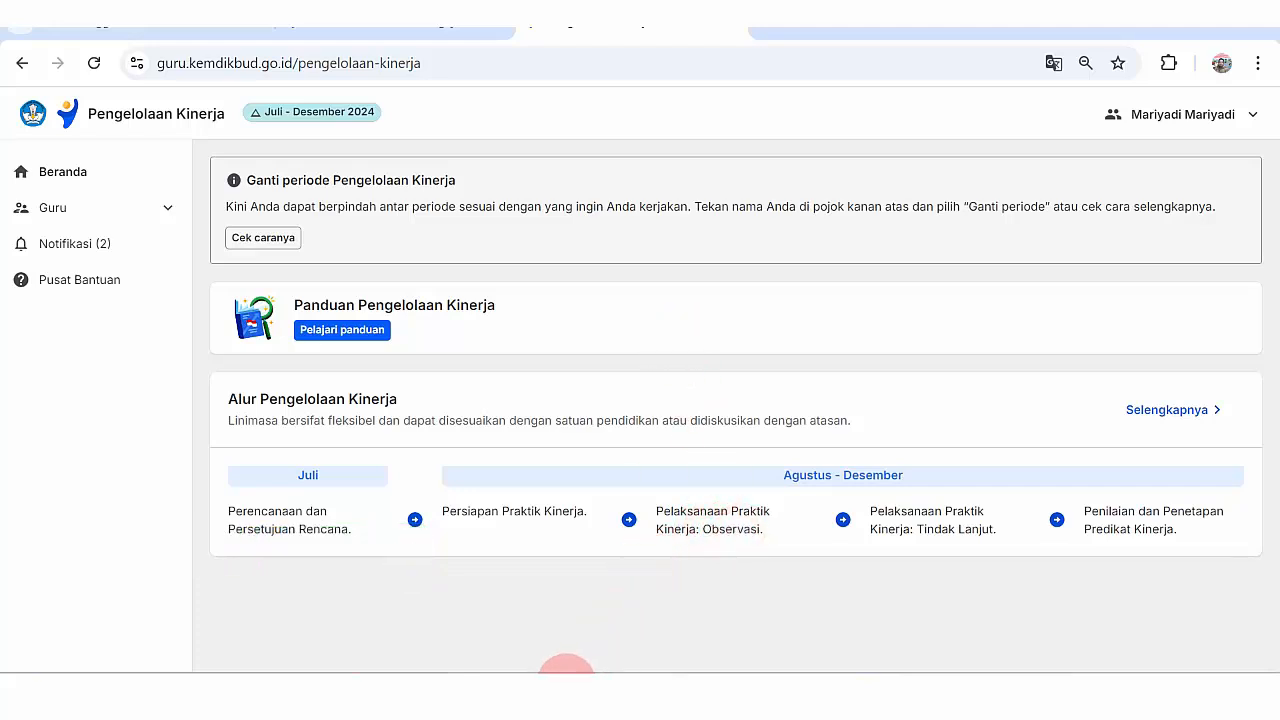
- Switch to File Explorer and check the Bukti Dukung and Form Observasi folders inside Modul Ajar PMM
mouse_move(557, 682)
left_click(558, 615)
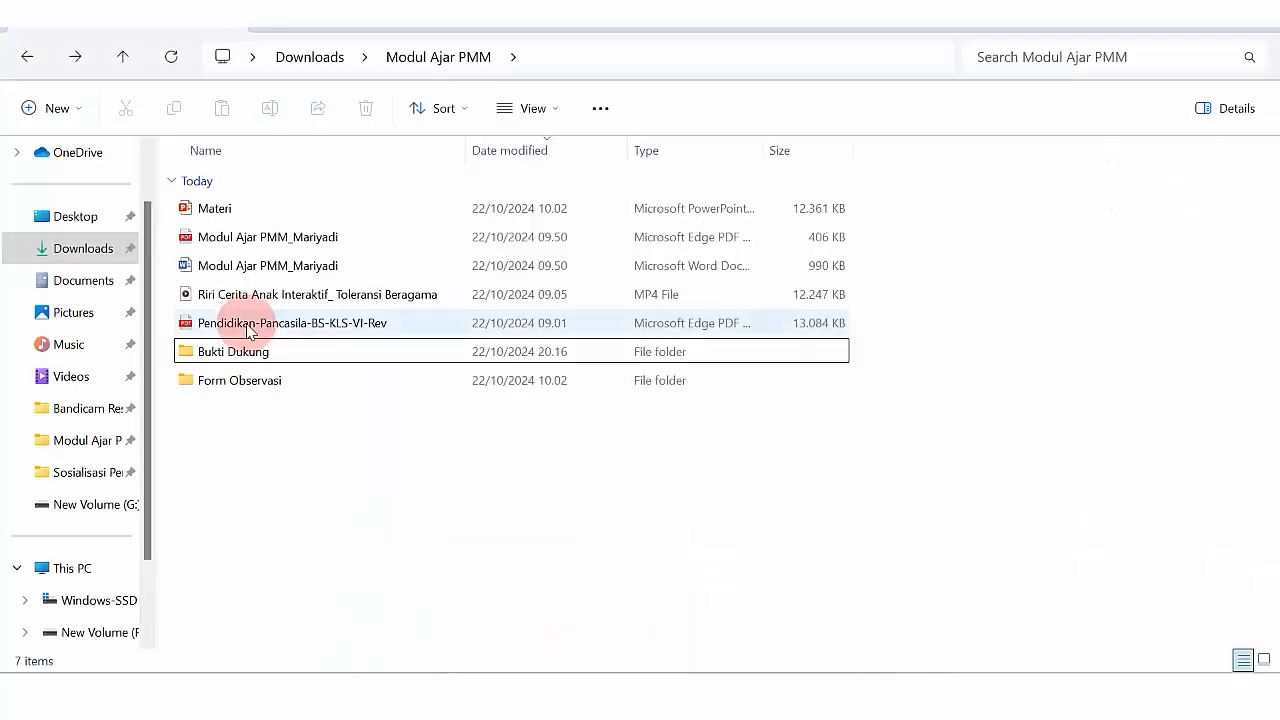
double_click(263, 351)
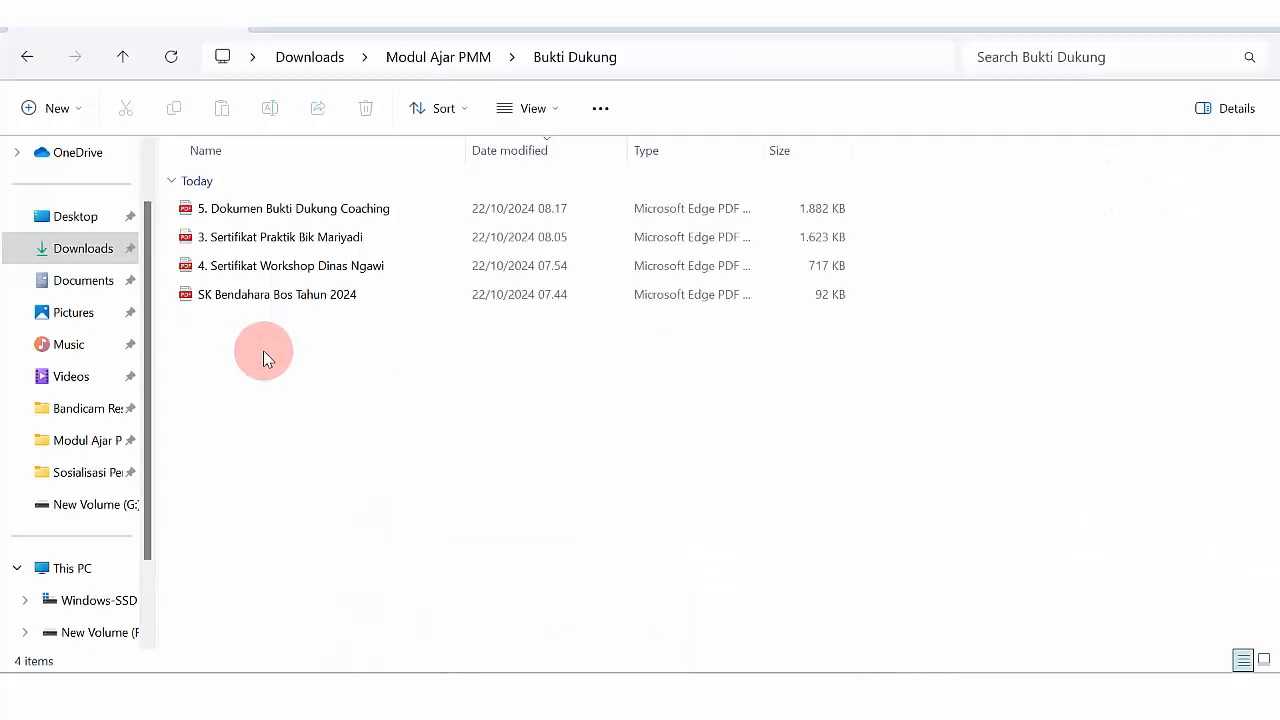
left_click(26, 58)
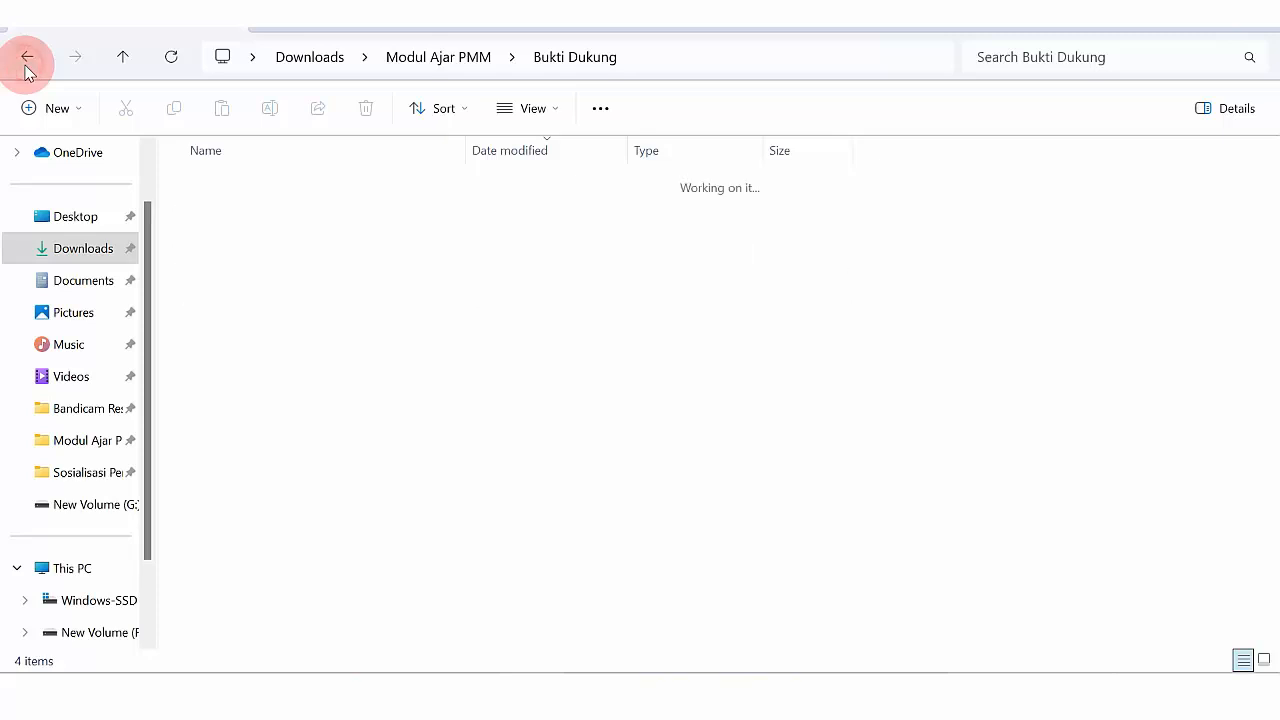
double_click(316, 379)
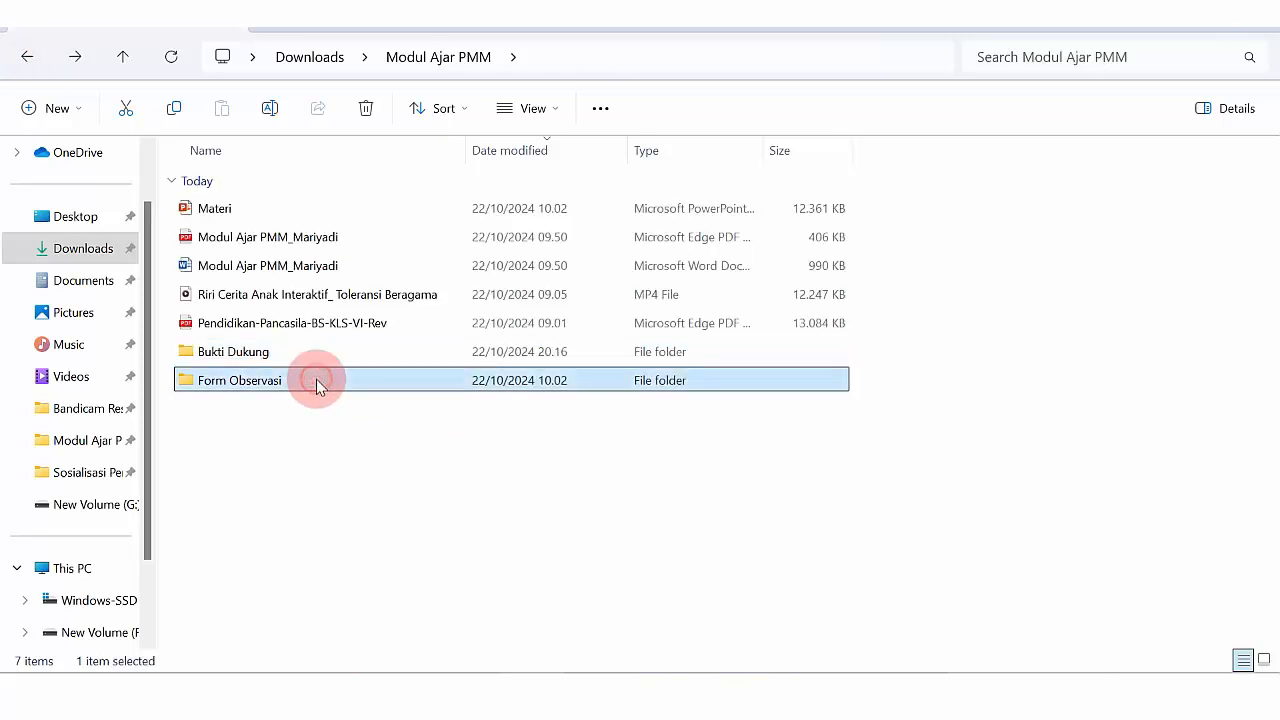
left_click(26, 62)
left_click(413, 466)
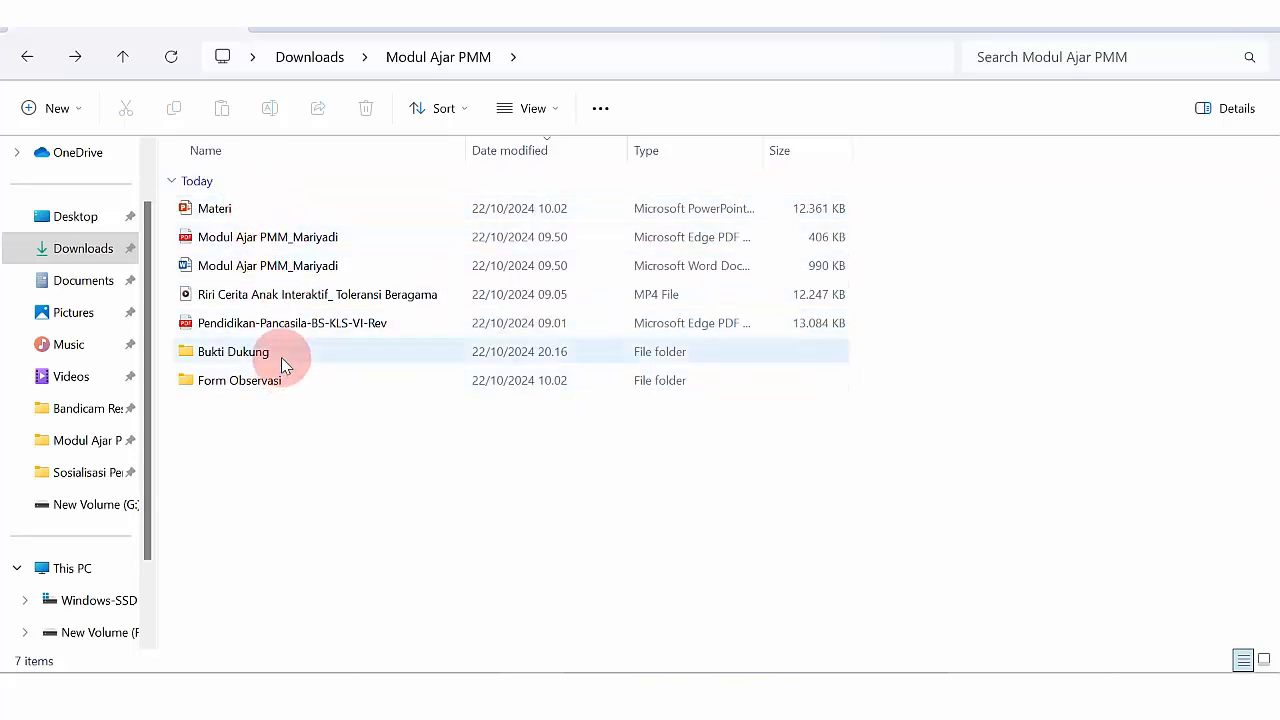
left_click(705, 464)
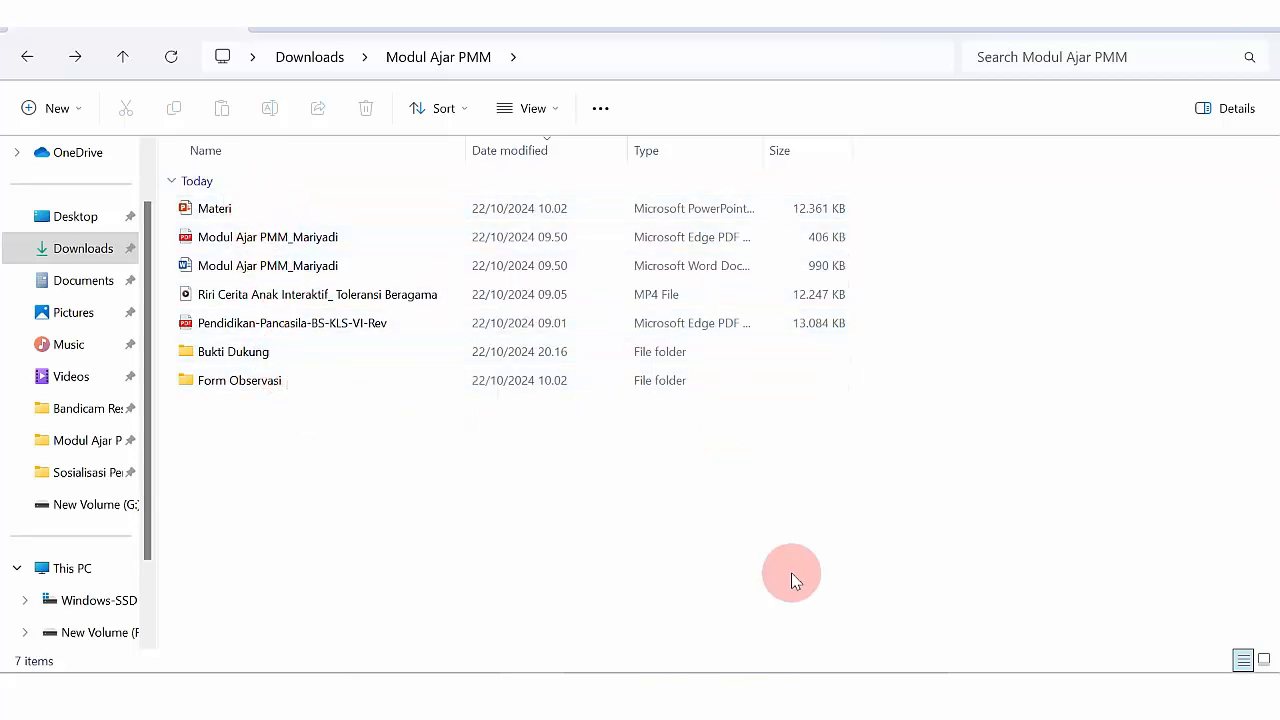
- Switch to Chrome, search for "pmm" in a new tab and open the Platform Merdeka Mengajar site
left_click(860, 585)
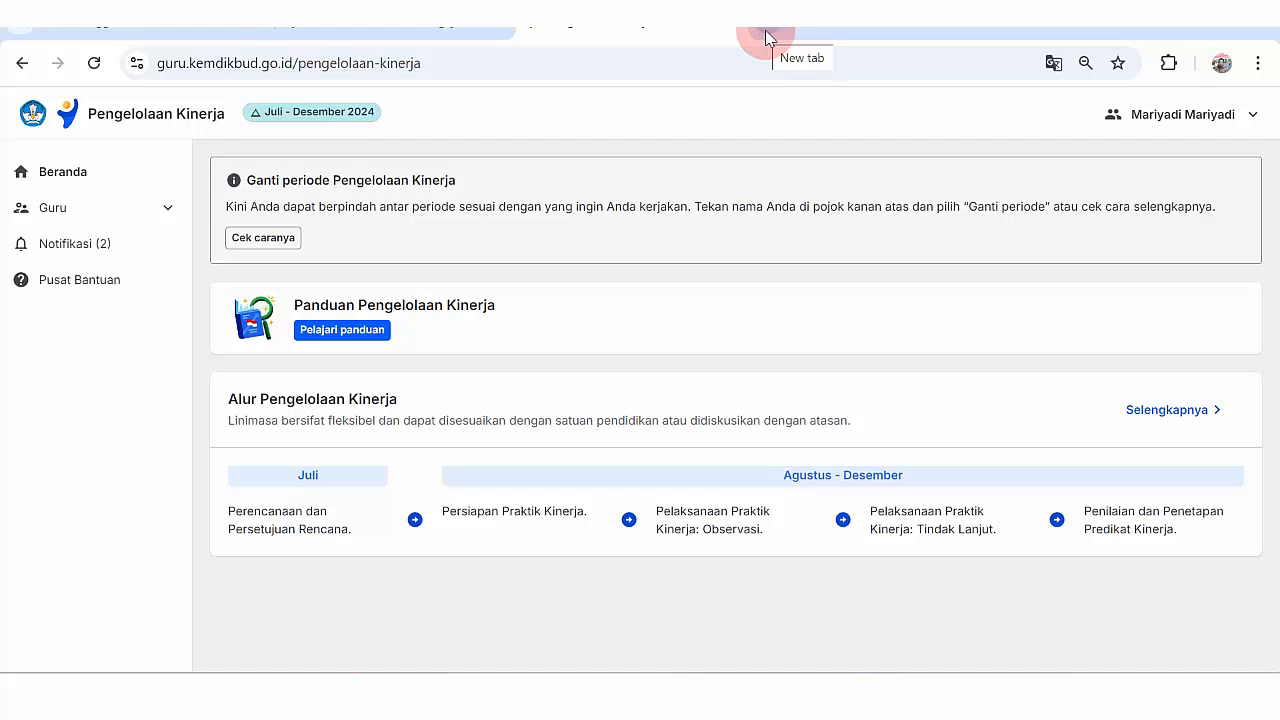
left_click(765, 30)
type("pmm")
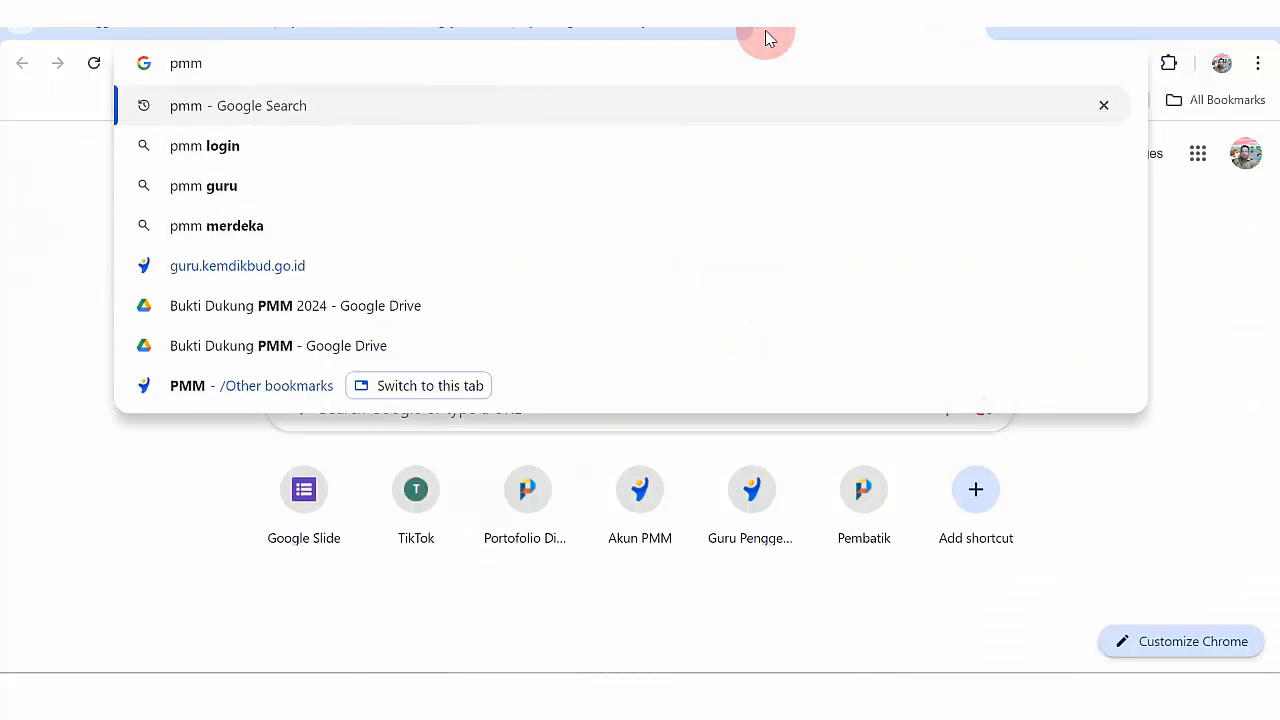
key("Return")
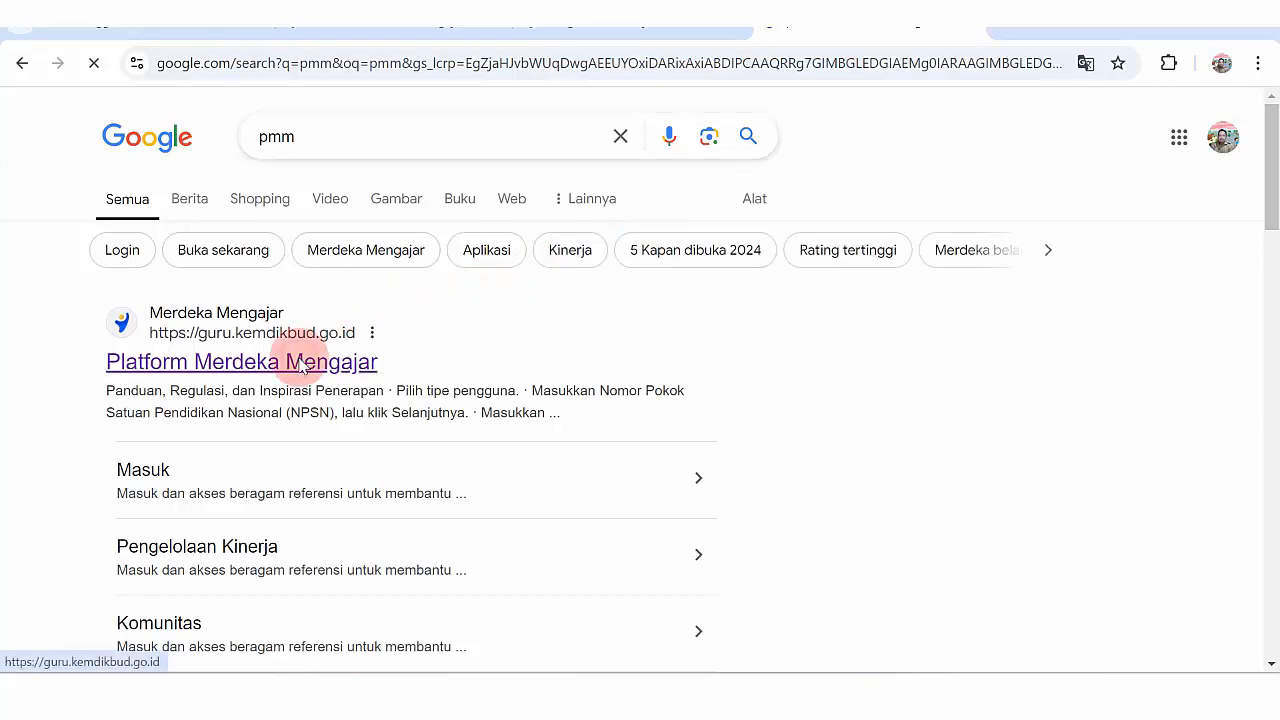
left_click(300, 366)
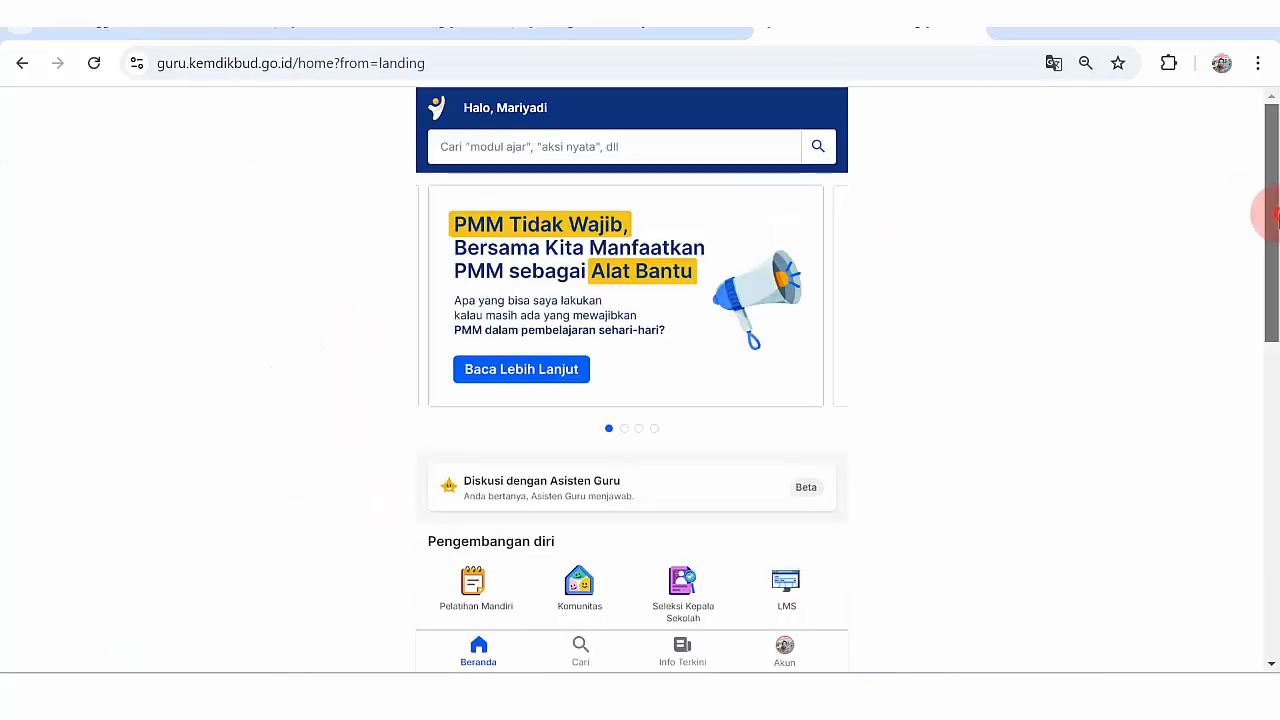
- Open Pengelolaan Kinerja from the Pengembangan diri section and check which period is active
left_click_drag(1272, 215, 1270, 343)
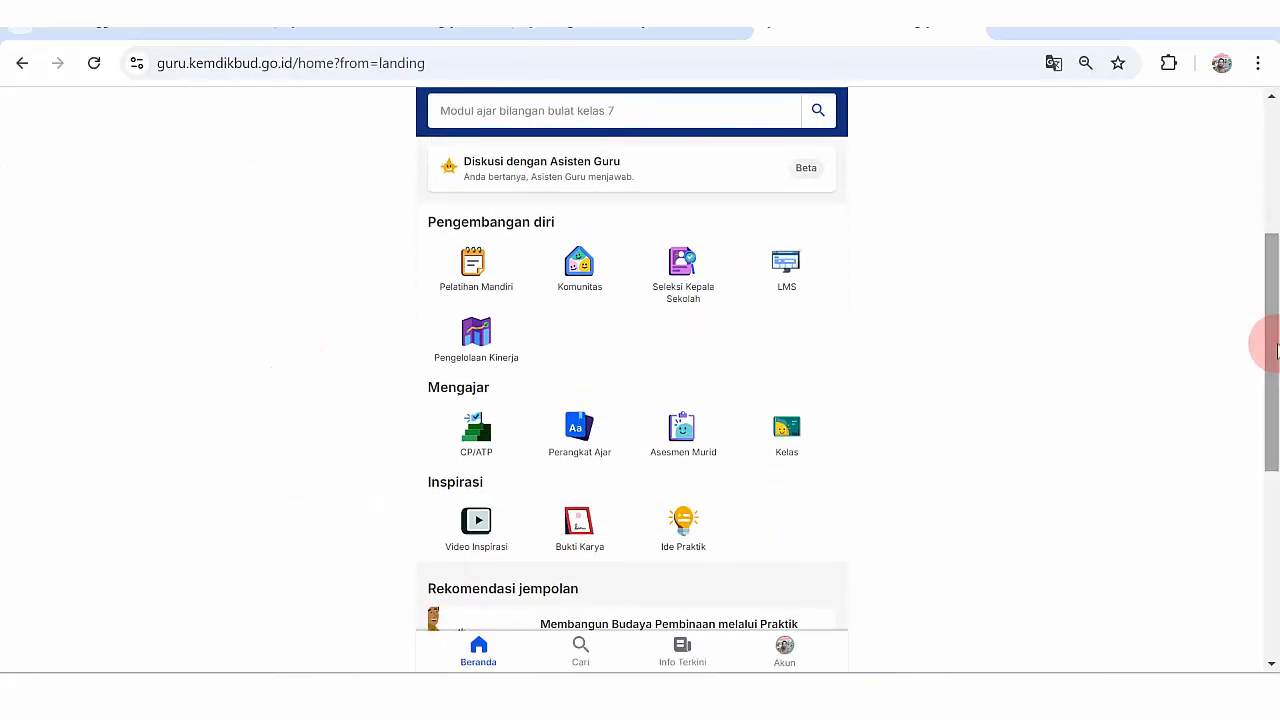
left_click(477, 336)
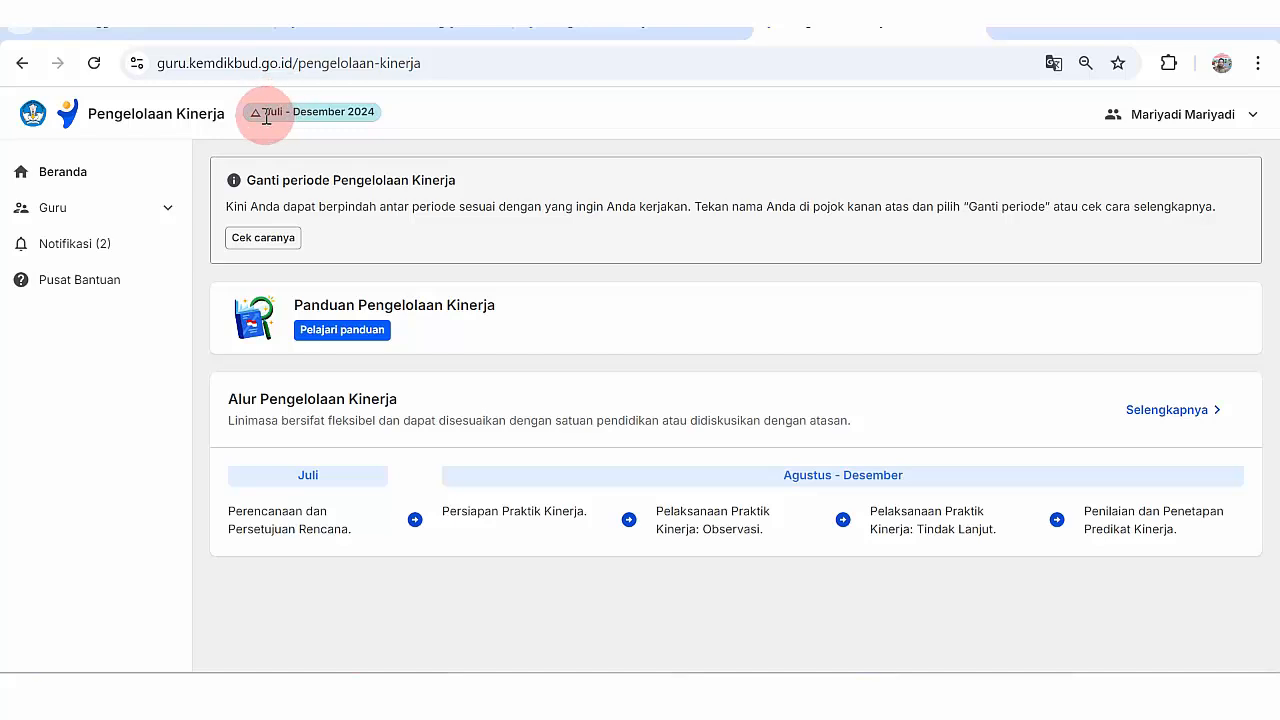
left_click_drag(265, 117, 337, 124)
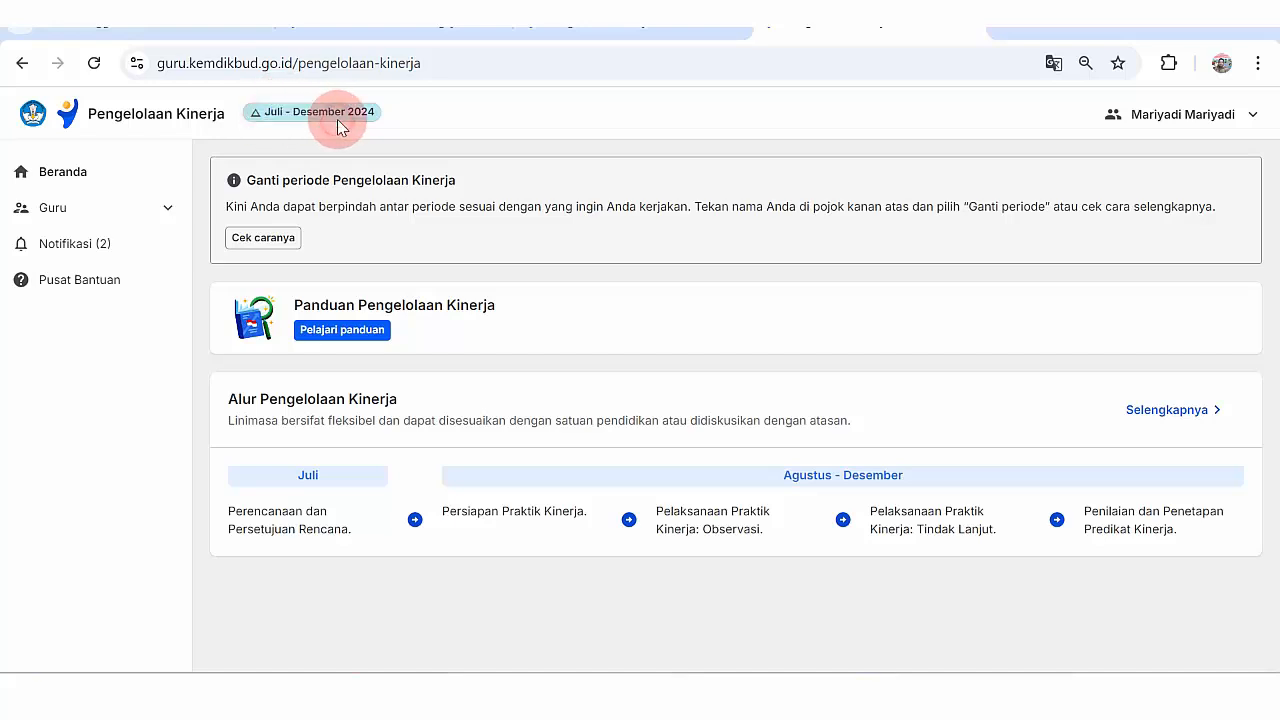
left_click(474, 128)
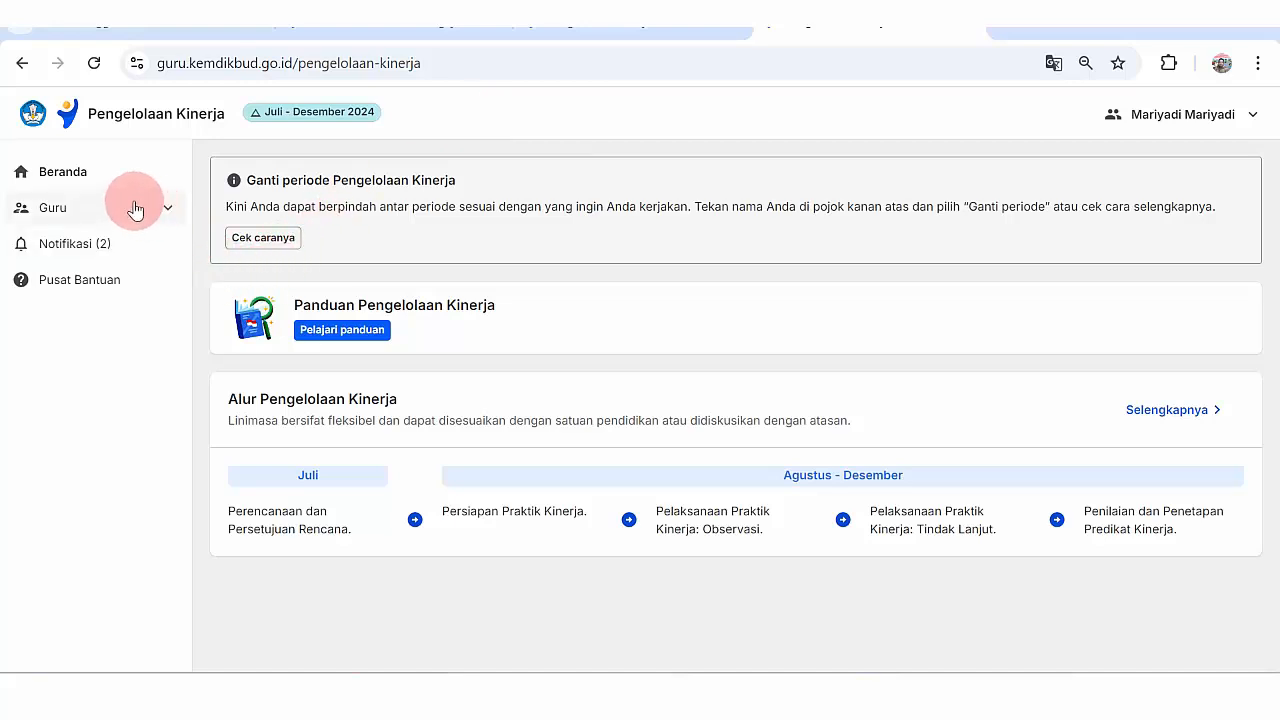
- Go to the Guru view Sebagai Pegawai and open the Pengembangan Kompetensi document collection
left_click(166, 210)
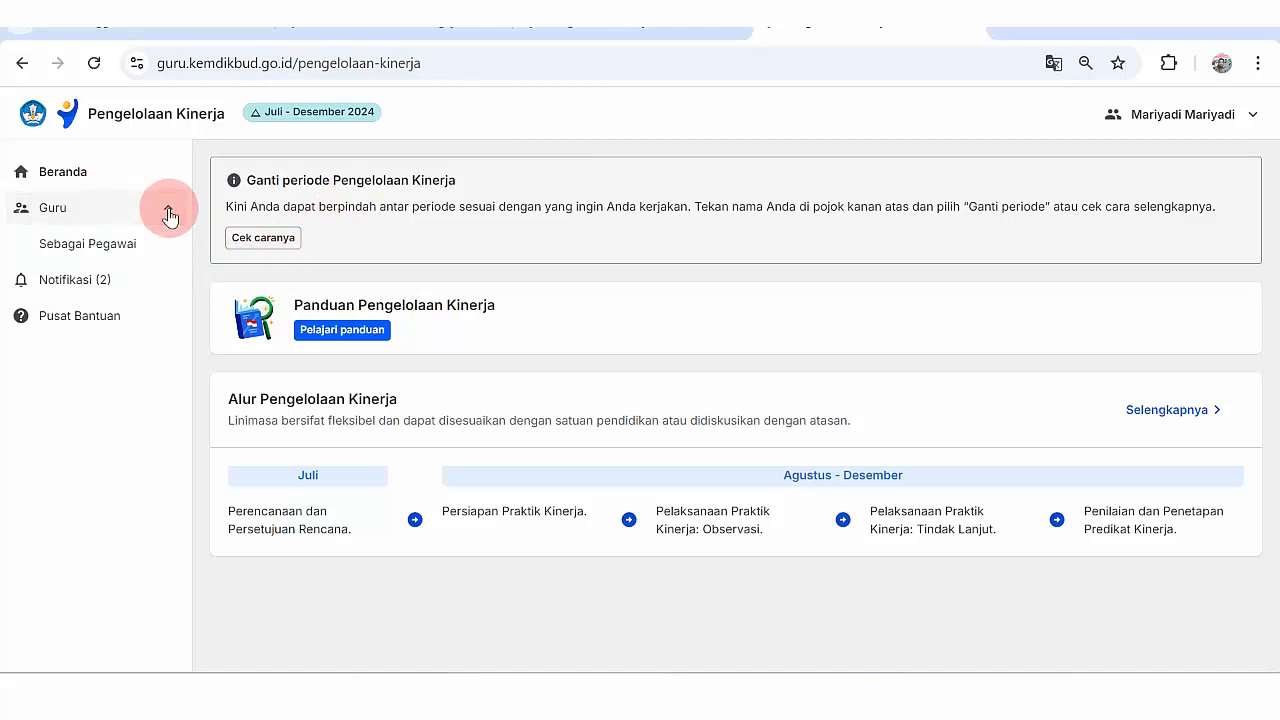
left_click(100, 244)
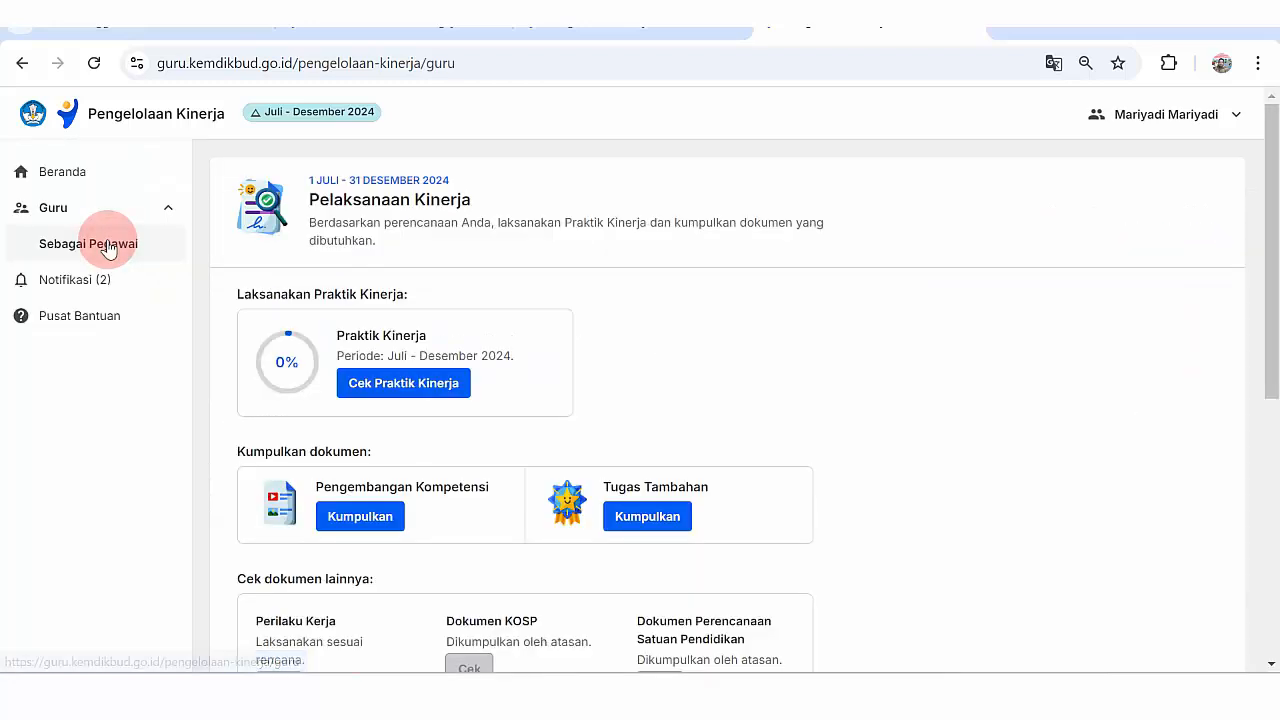
left_click_drag(1269, 277, 1268, 140)
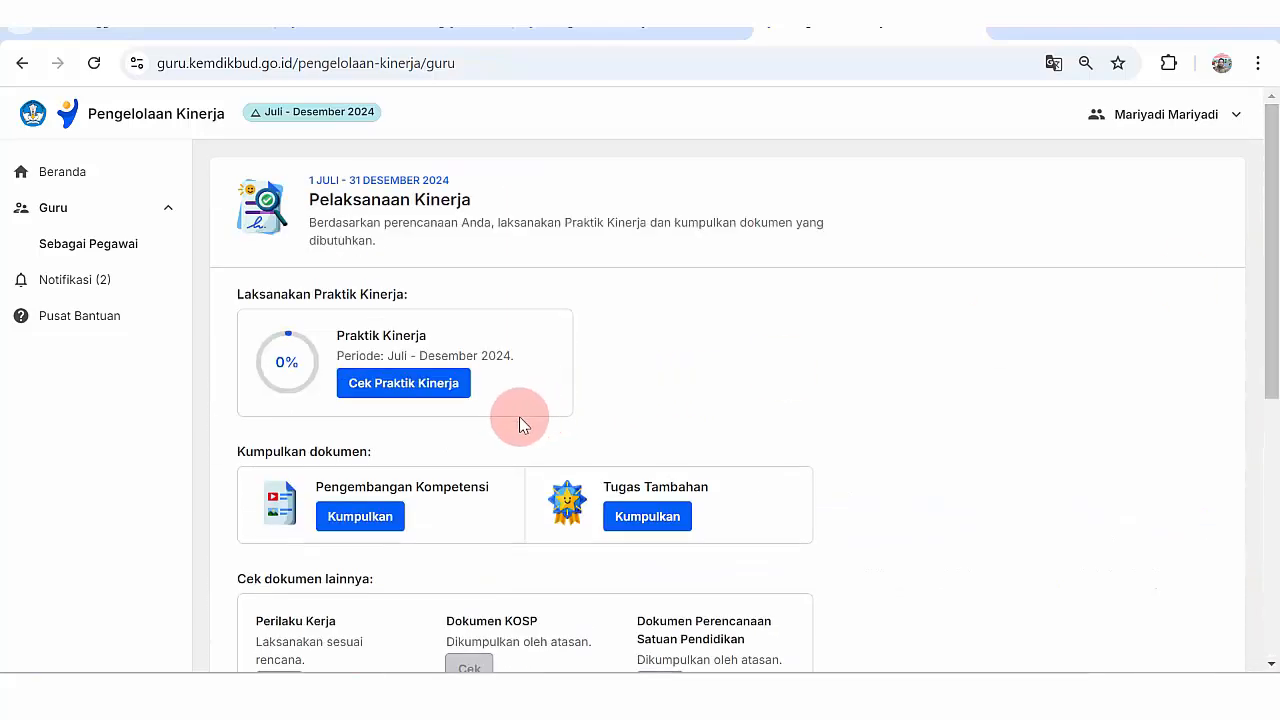
left_click(357, 517)
scroll(1272, 286, "down", 2)
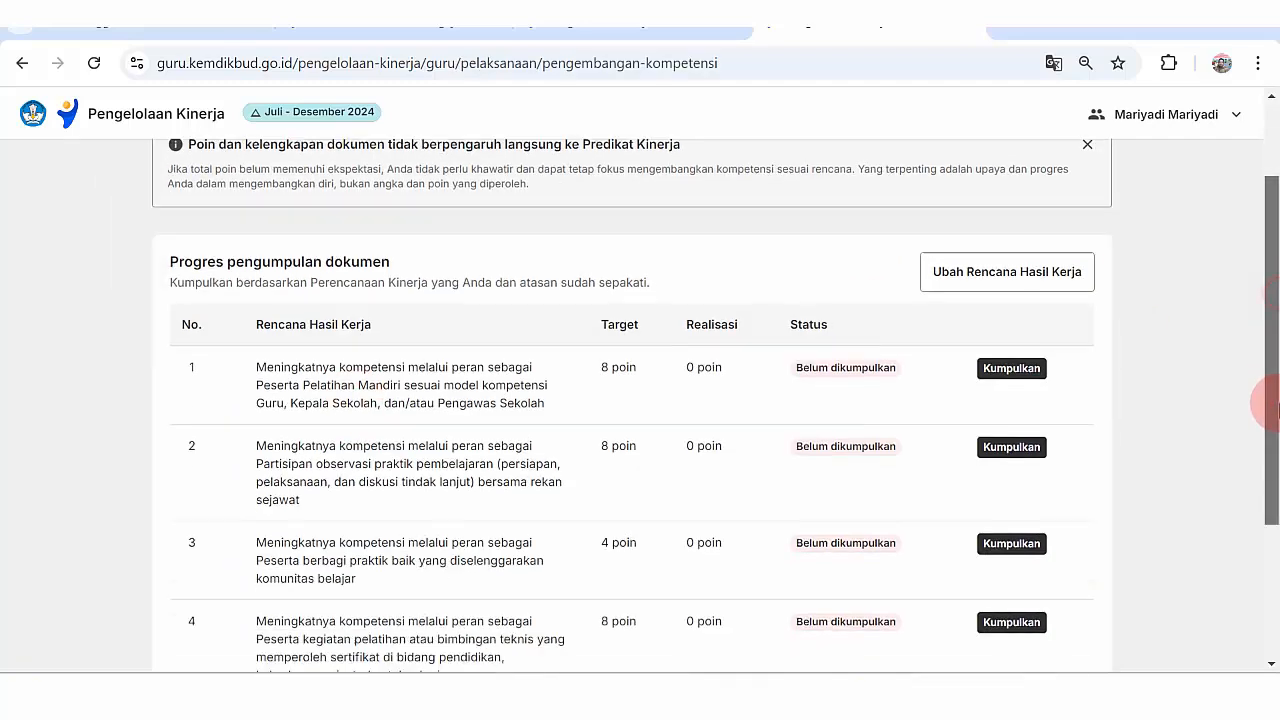
- Switch to File Explorer and review the supporting documents in the Bukti Dukung folder
mouse_move(557, 680)
left_click(575, 615)
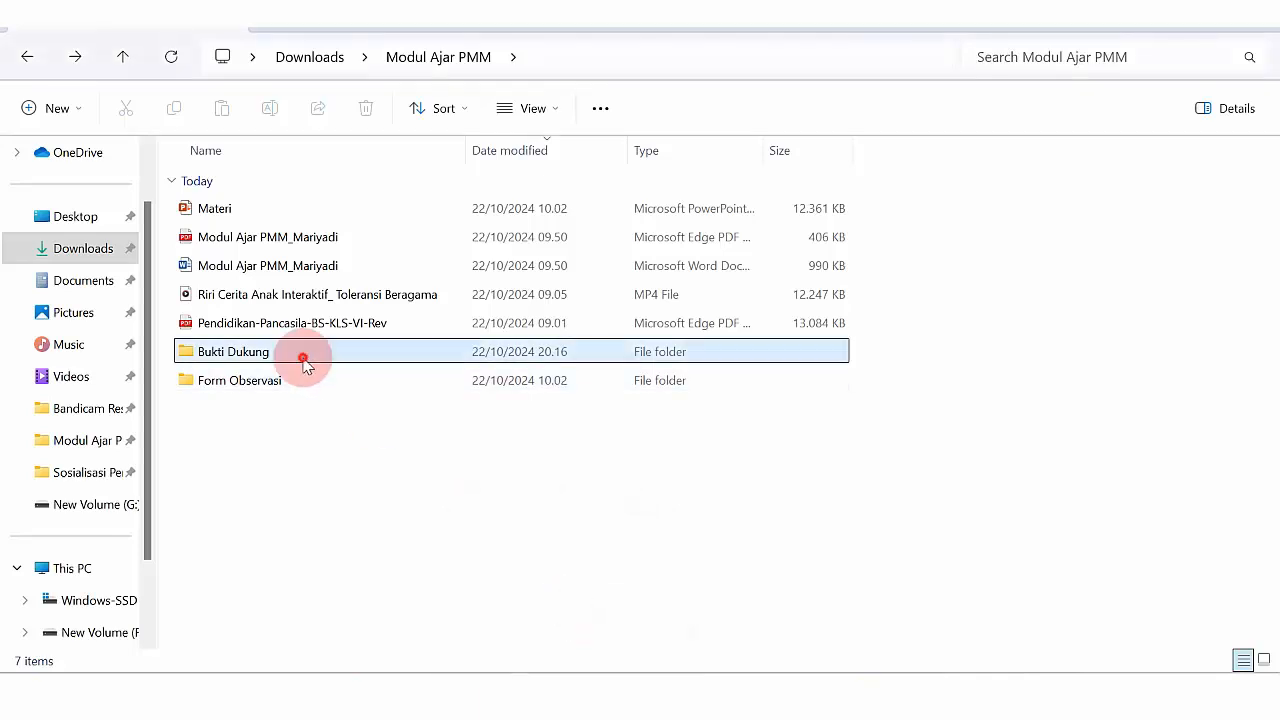
double_click(343, 353)
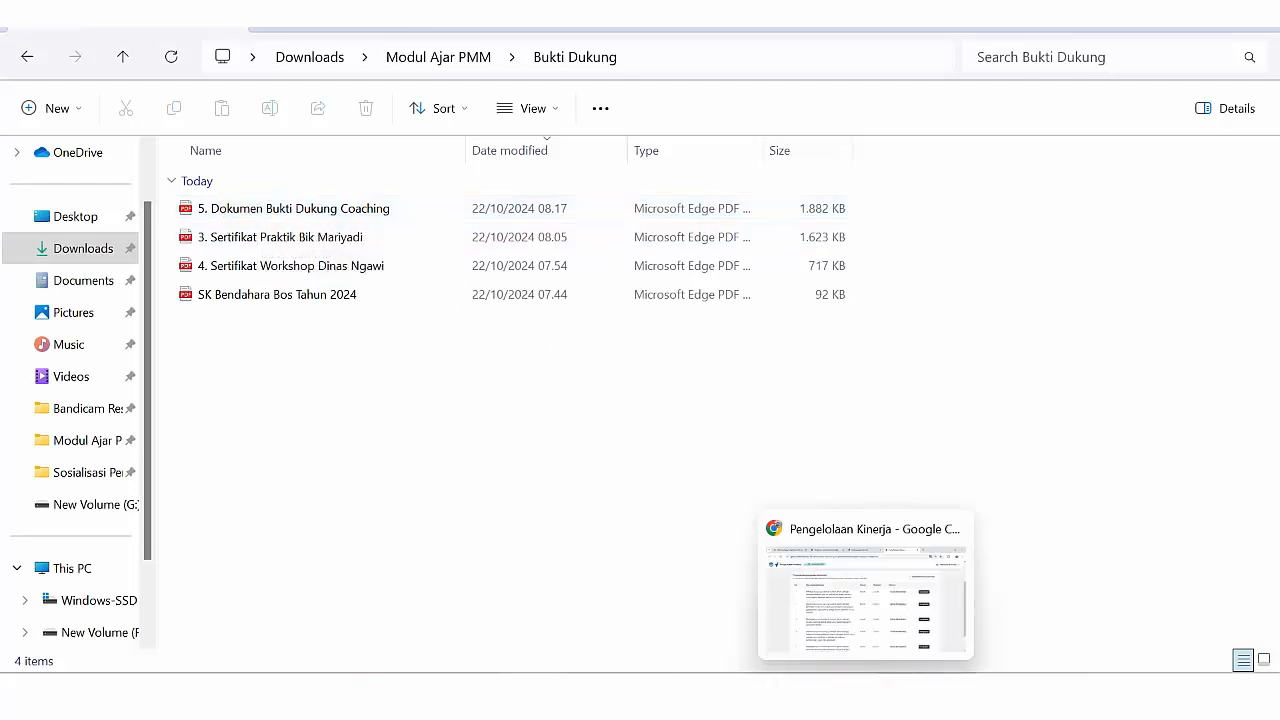
- Return to Chrome and open the document submission for work plan 5, the coaching or mentoring participant role
left_click(864, 694)
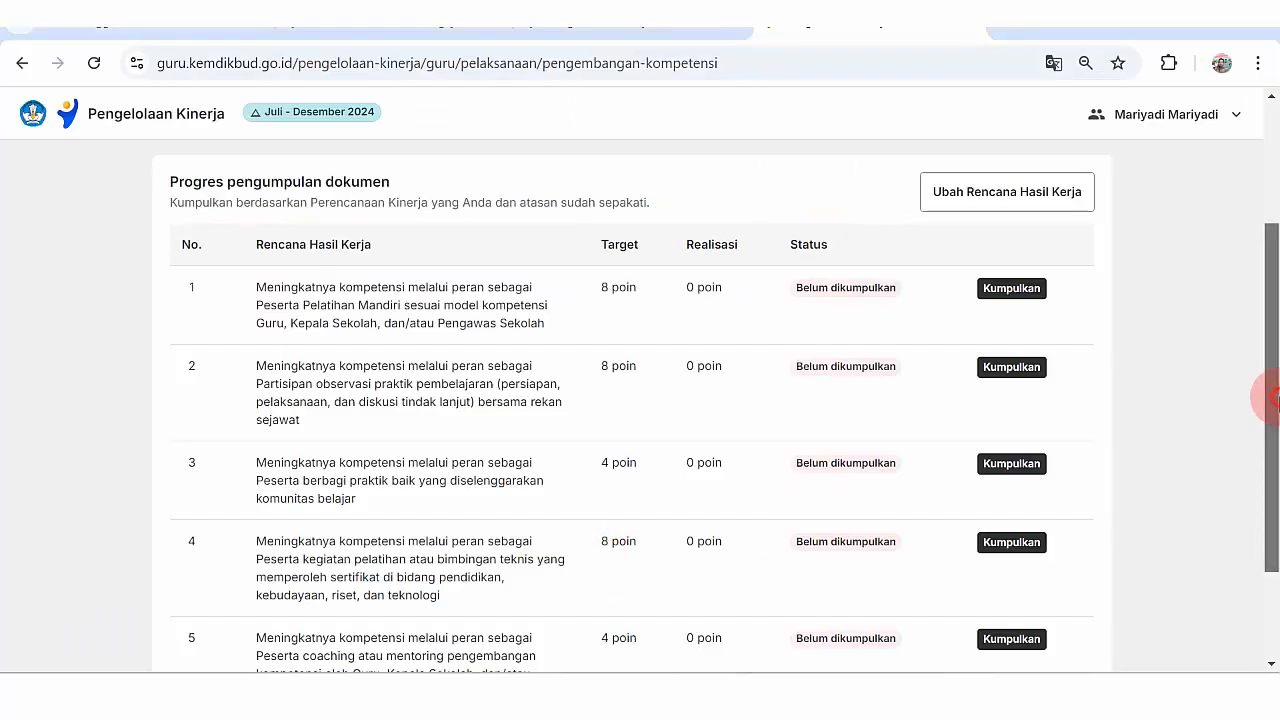
scroll(1135, 482, "down", 1)
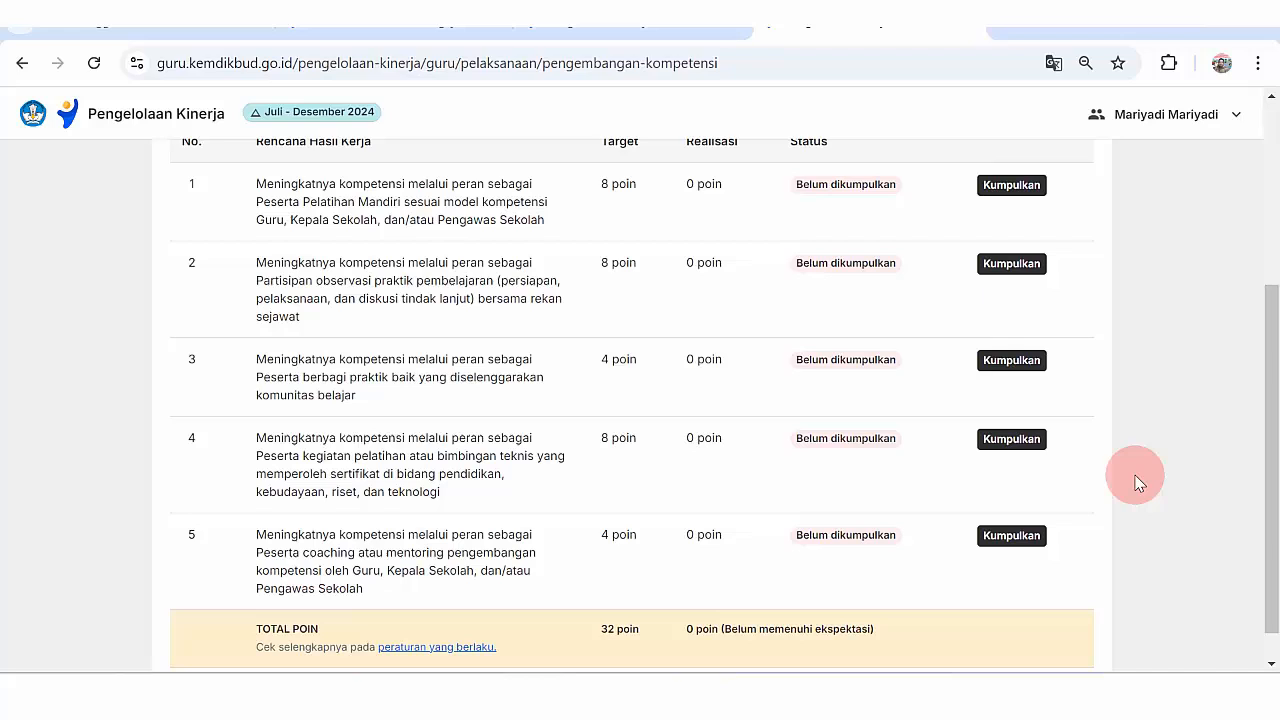
left_click(1012, 536)
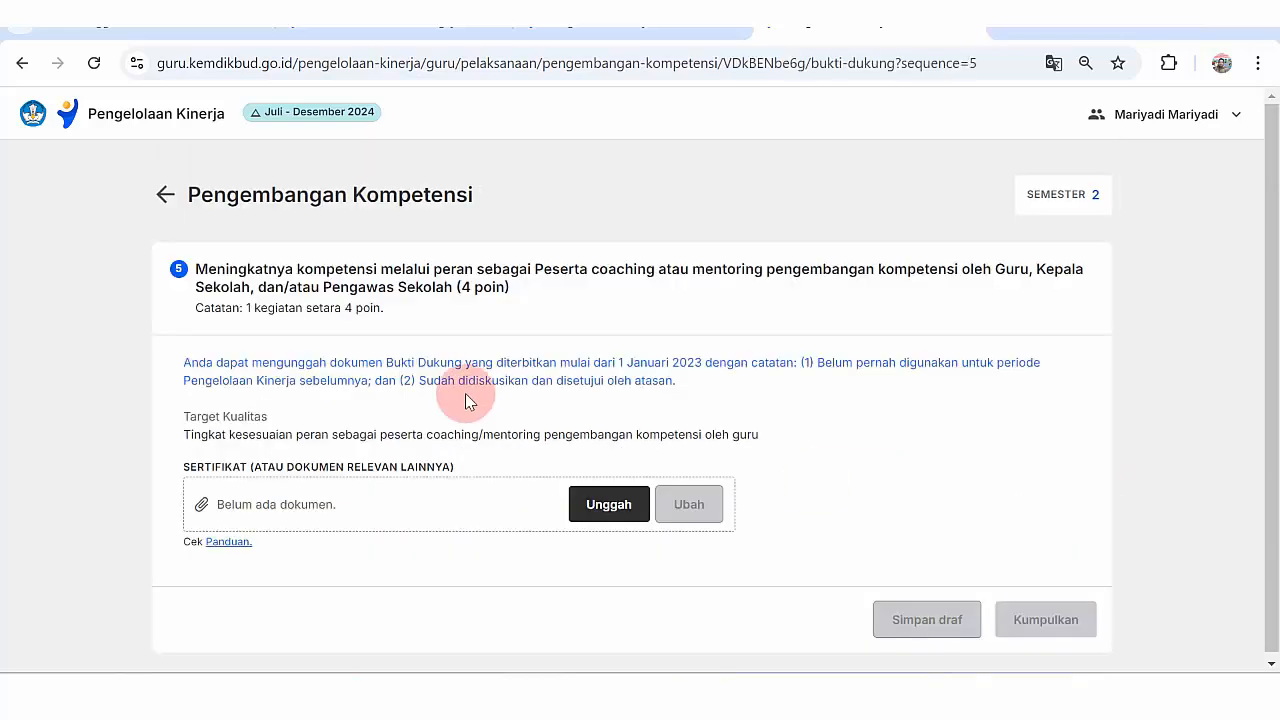
- Upload the PDF 5. Dokumen Bukti Dukung Coaching from the computer's Modul Ajar PMM > Bukti Dukung folder as work plan 5's certificate
left_click(610, 505)
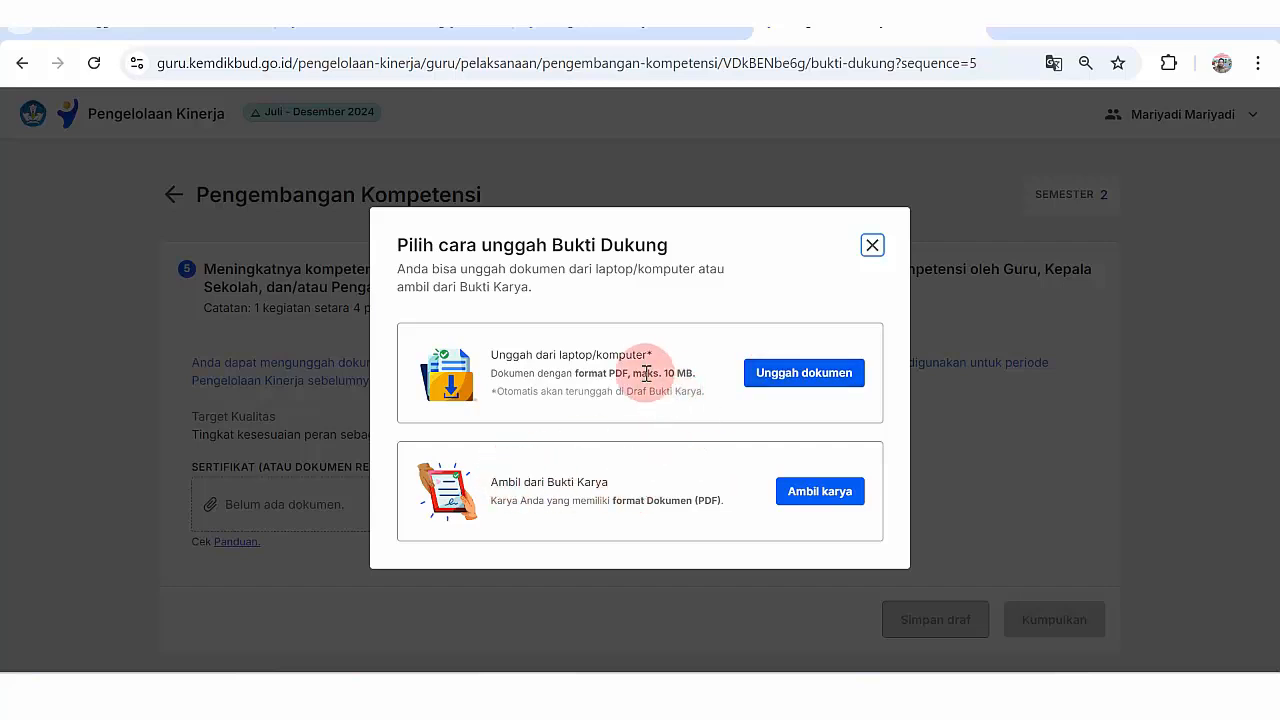
left_click(811, 377)
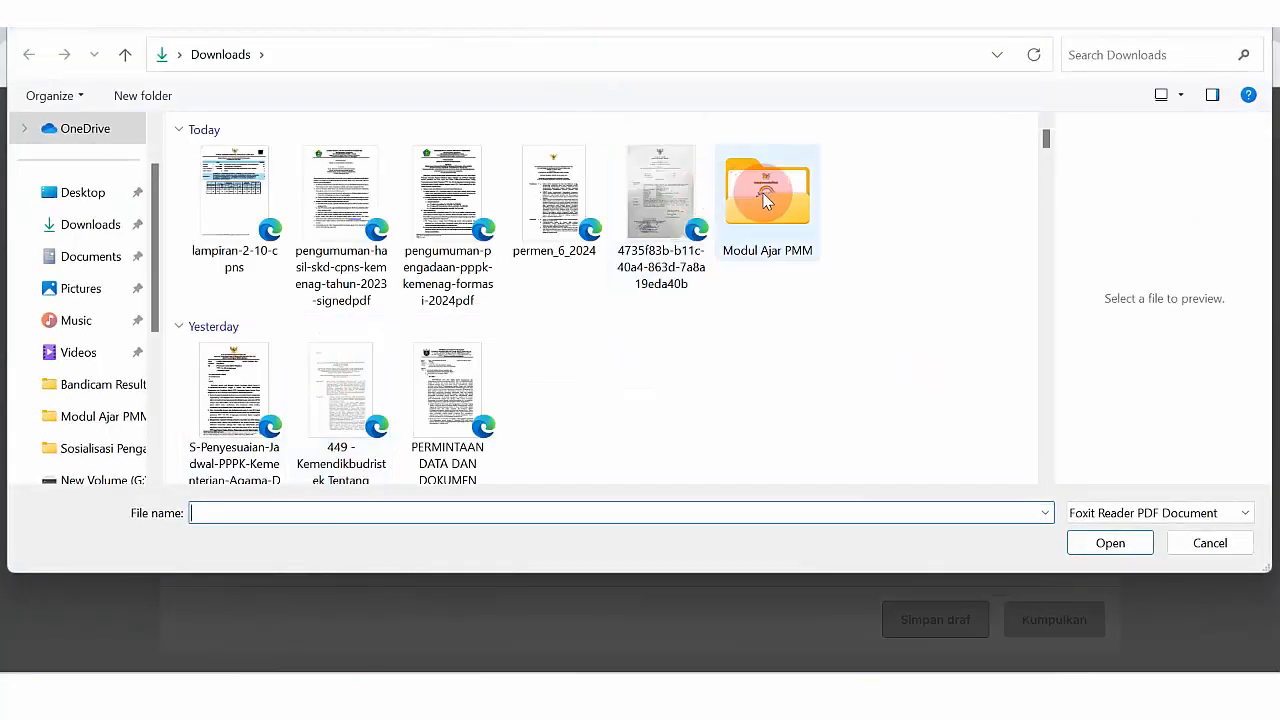
double_click(765, 200)
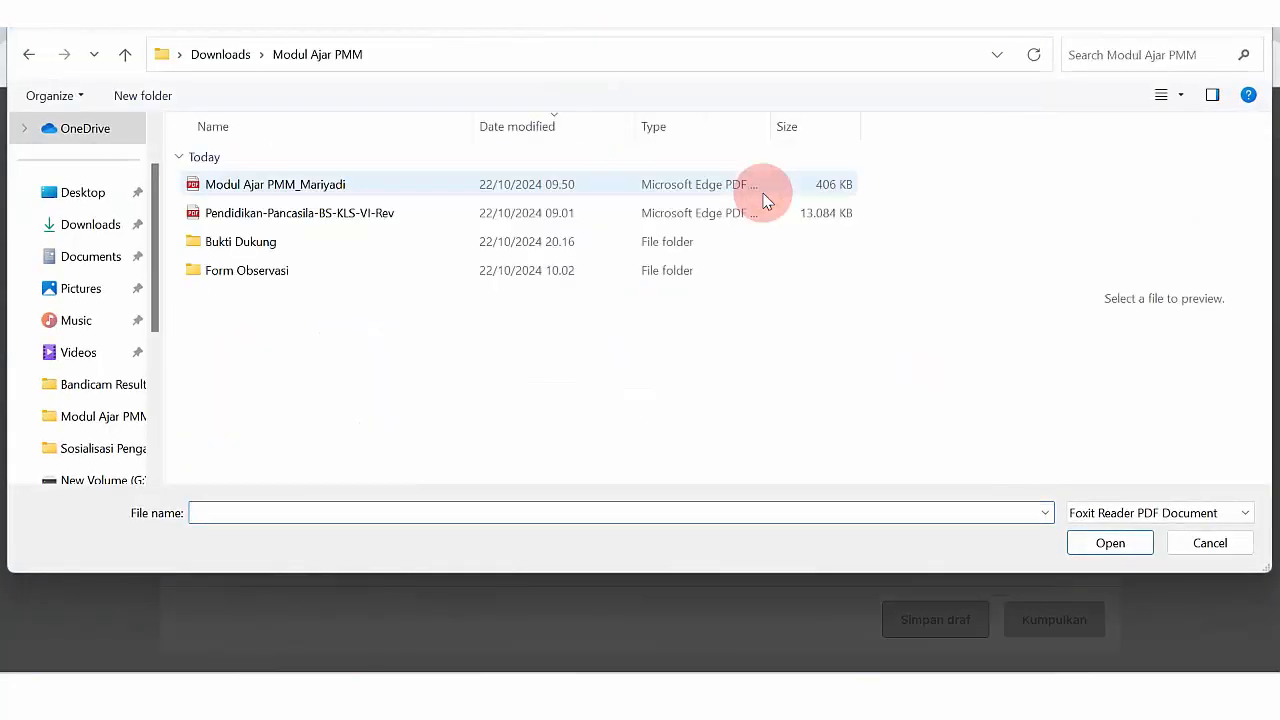
double_click(285, 244)
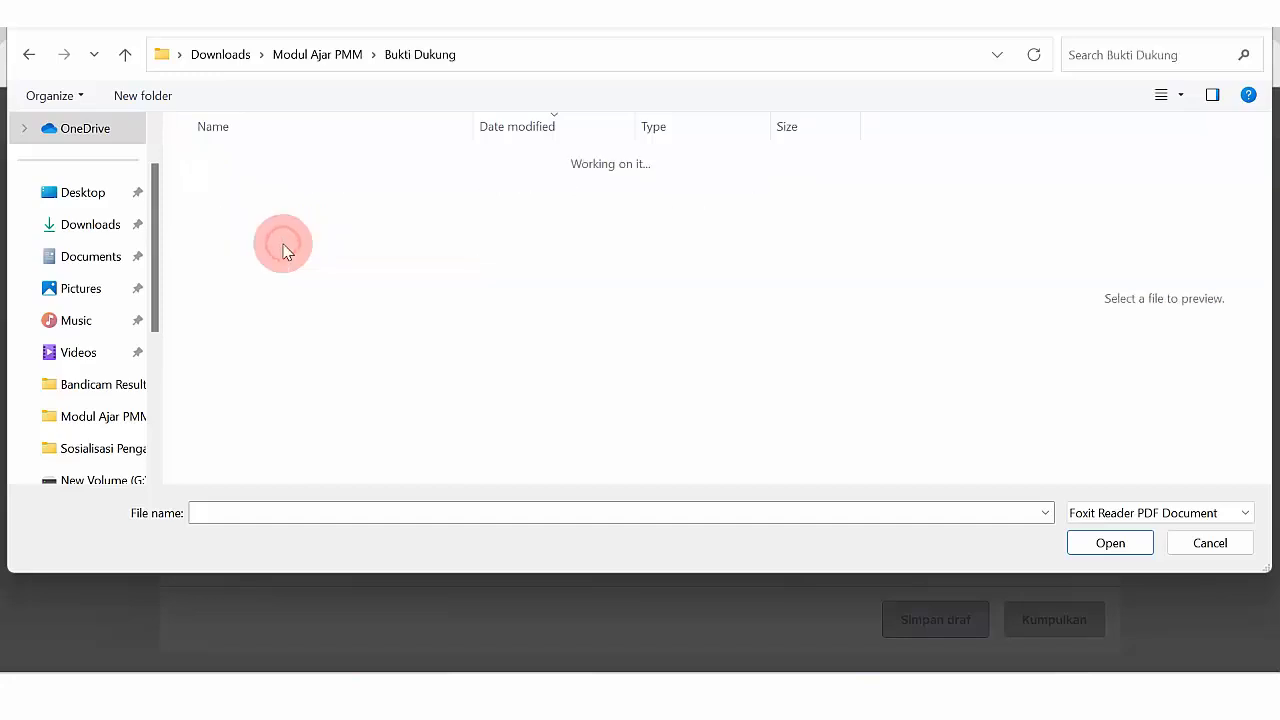
left_click(282, 190)
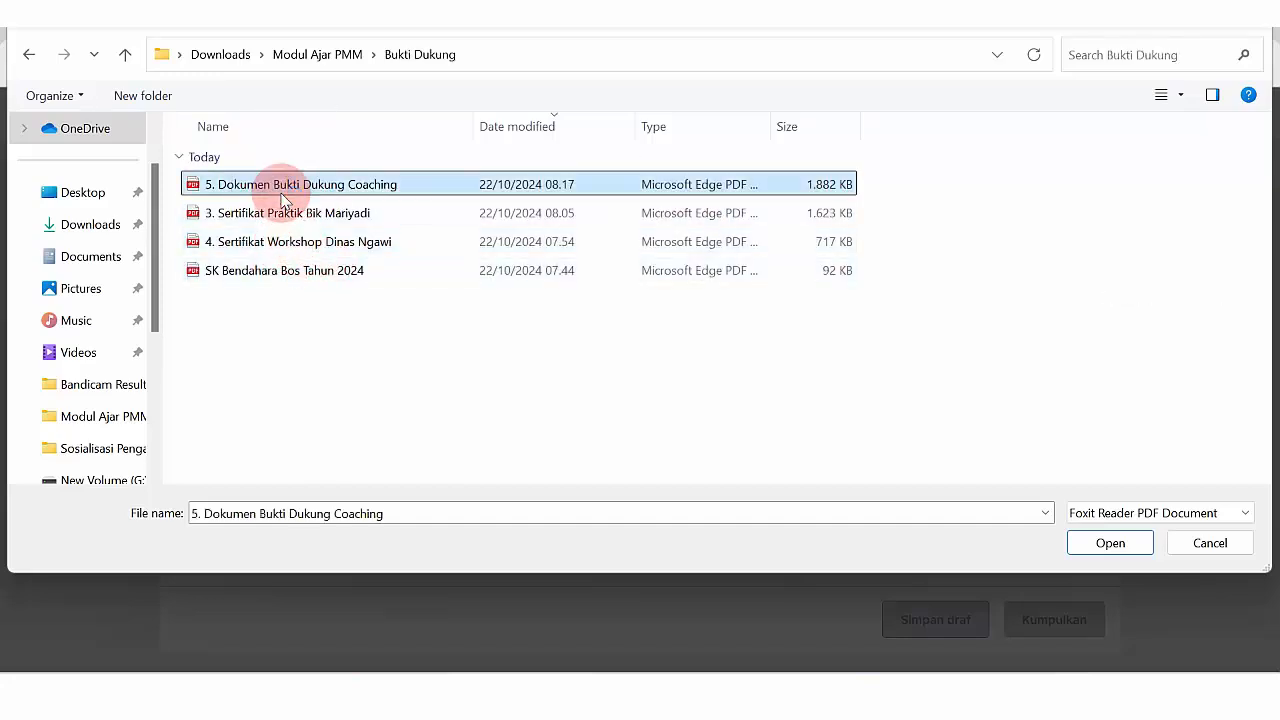
left_click(1108, 543)
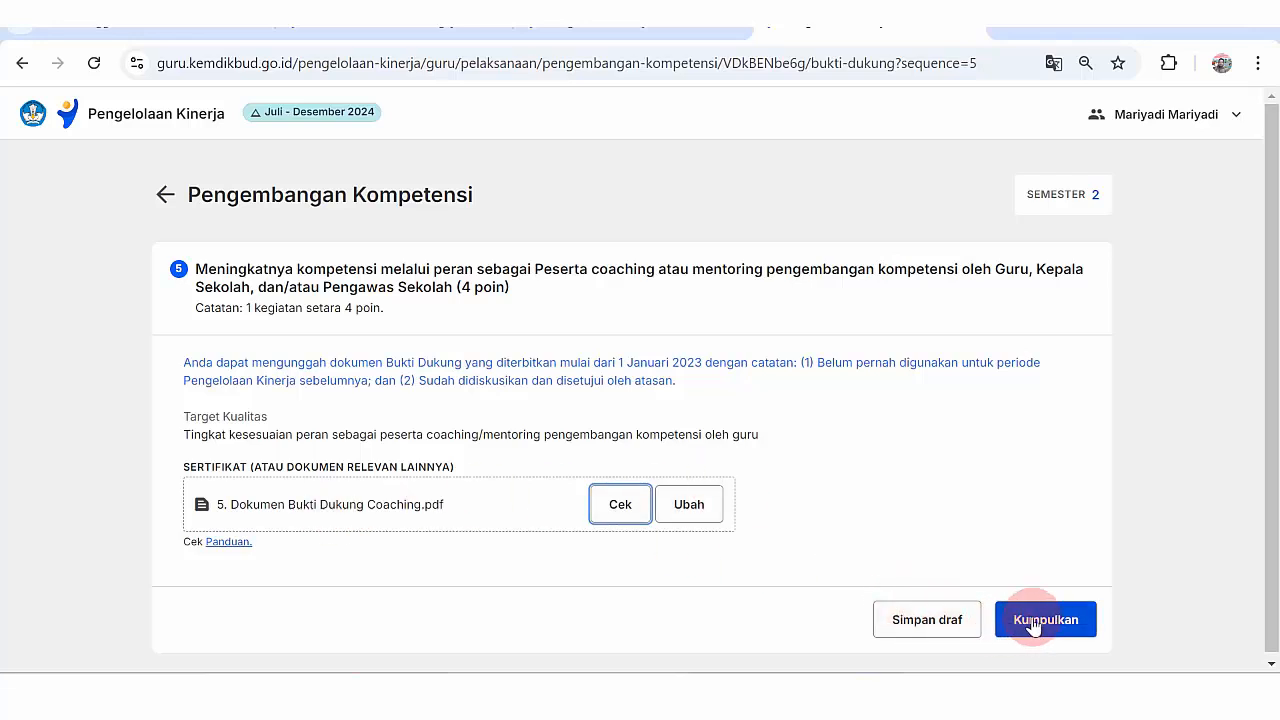
- Submit the coaching document for work plan 5, confirm the submission and acknowledge the notice
left_click(1000, 630)
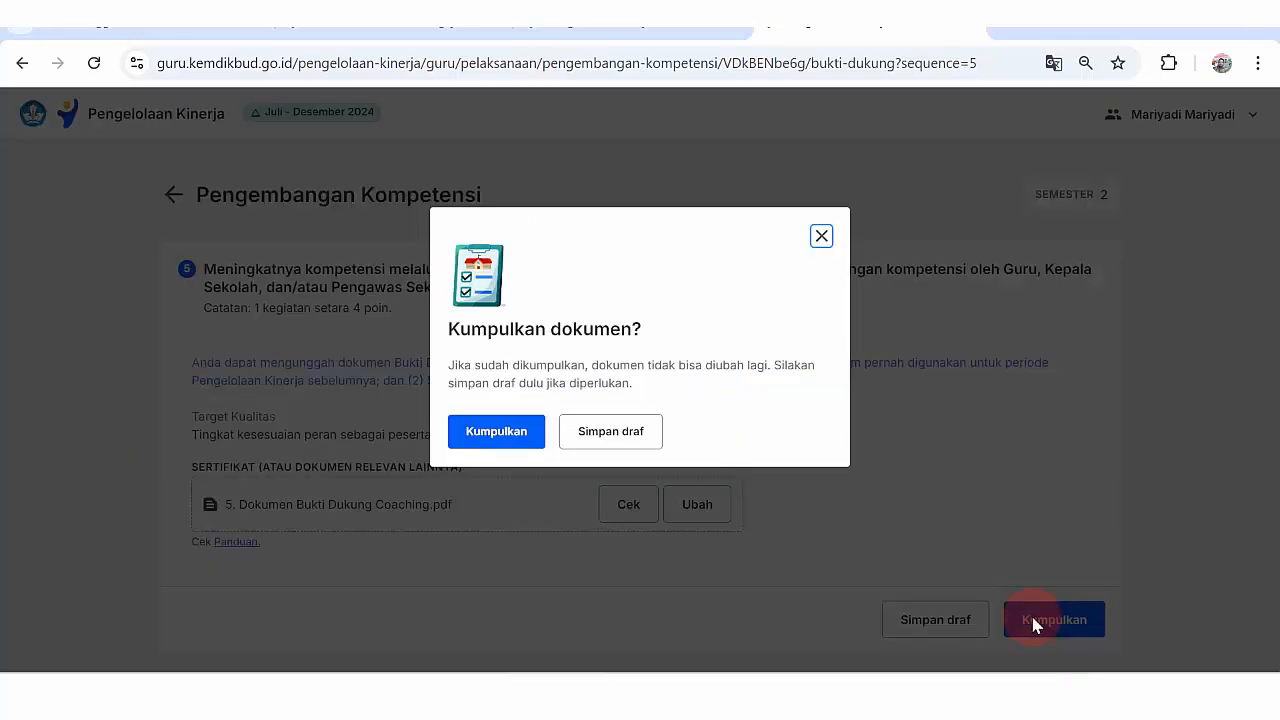
left_click(462, 432)
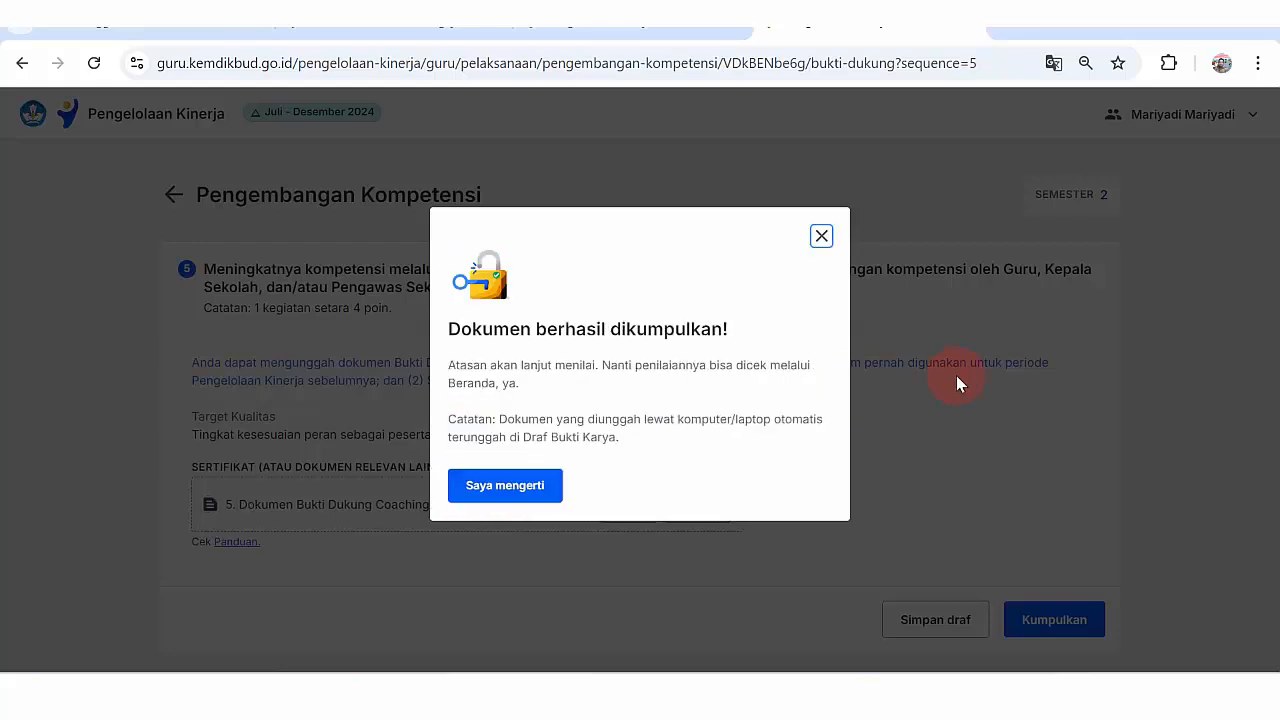
left_click(540, 478)
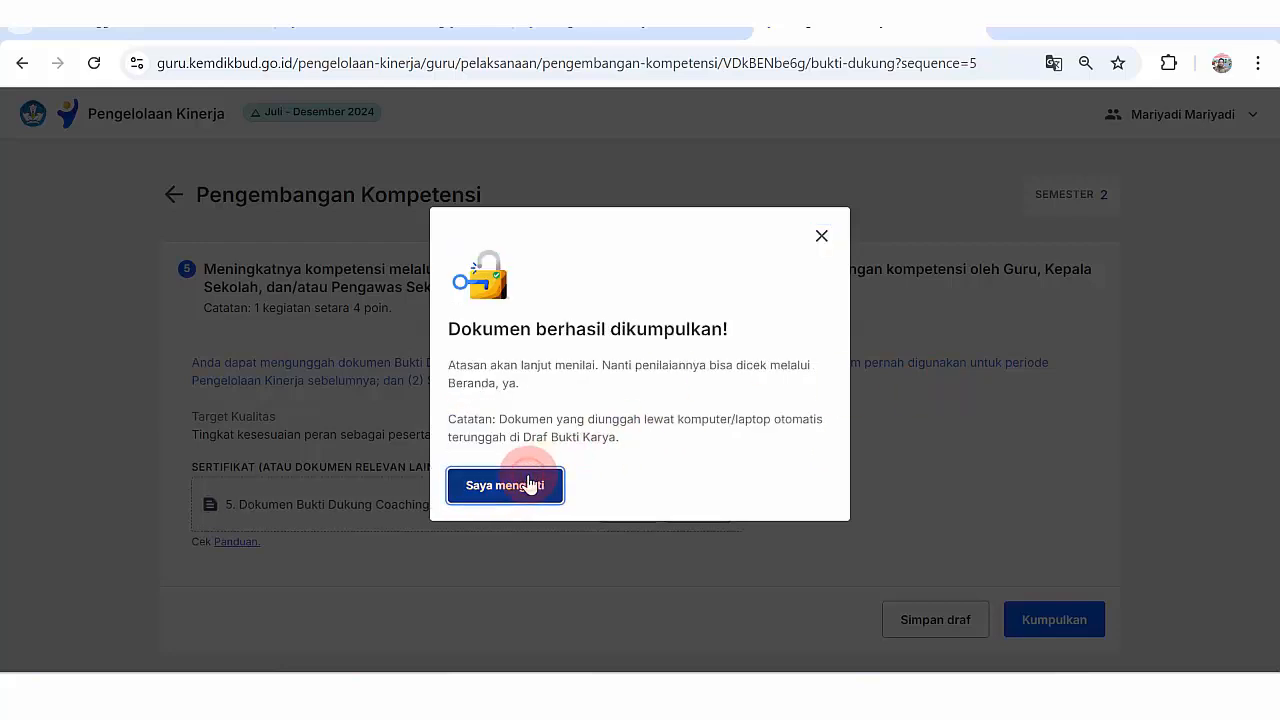
- Open the document submission for work plan 4 and upload 4. Sertifikat Workshop Dinas Ngawi from the Bukti Dukung folder
left_click_drag(1271, 314, 1100, 535)
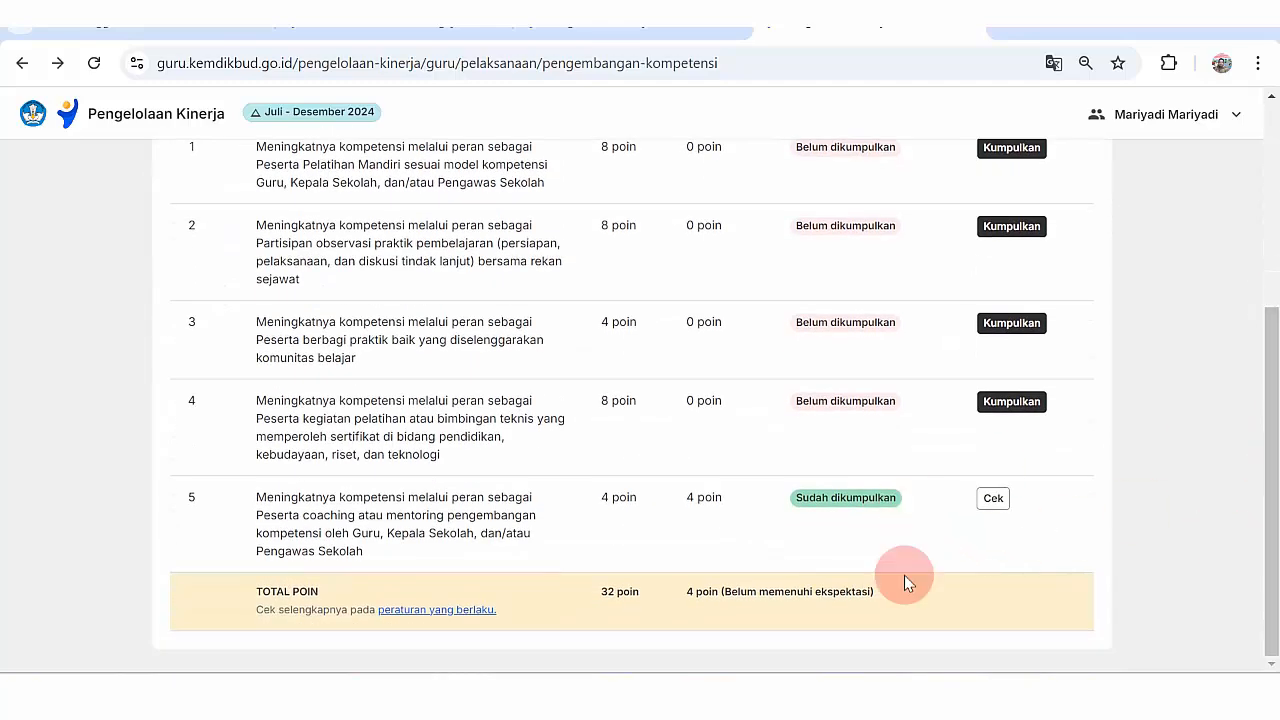
mouse_move(566, 670)
mouse_move(566, 623)
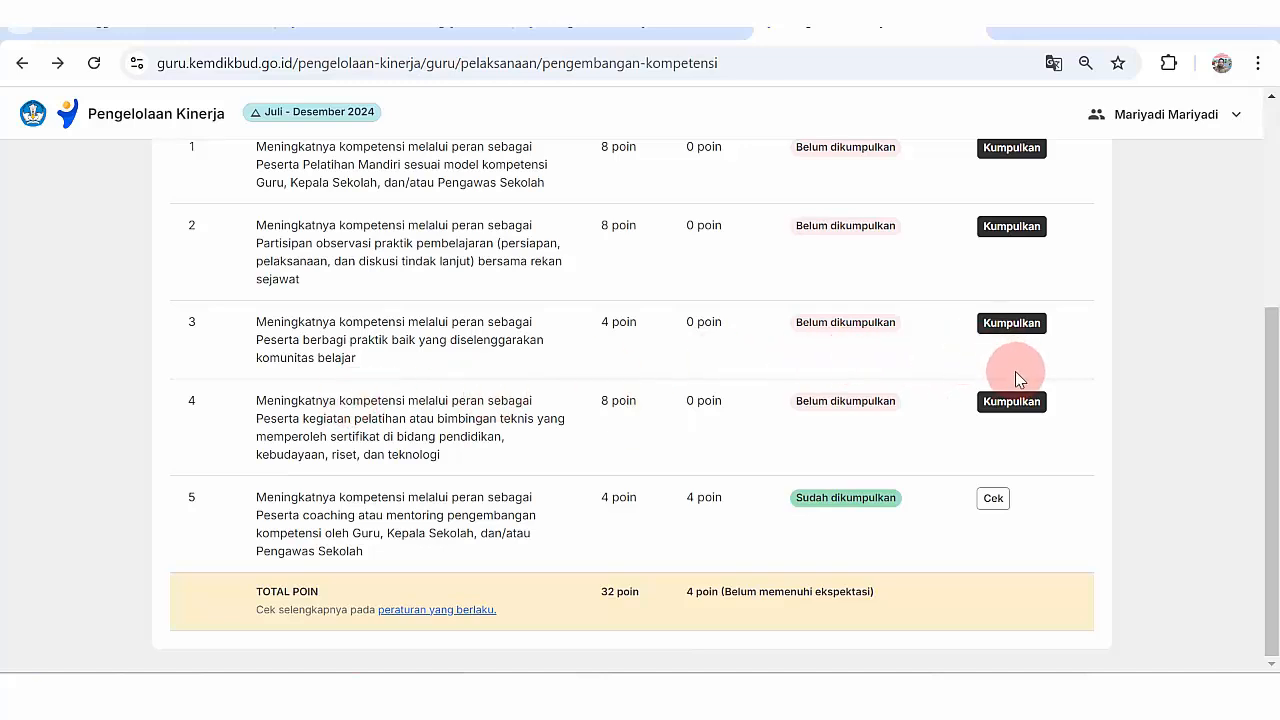
left_click(1012, 401)
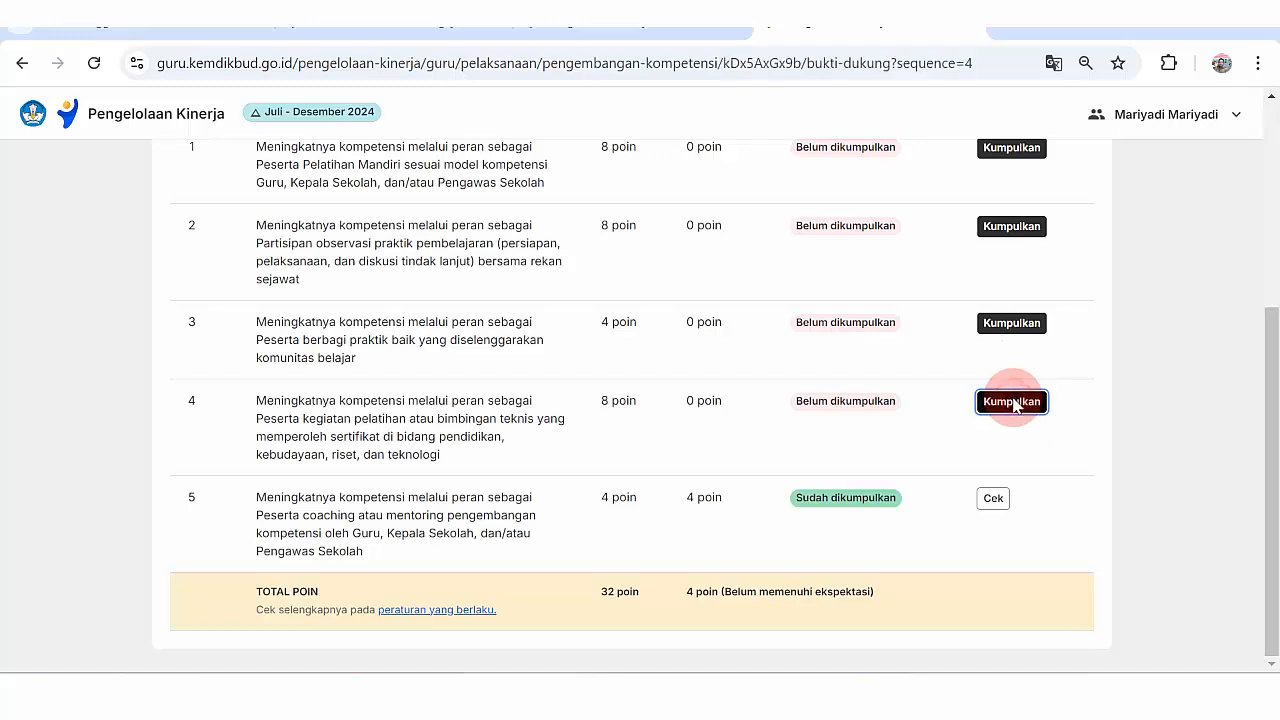
left_click(620, 502)
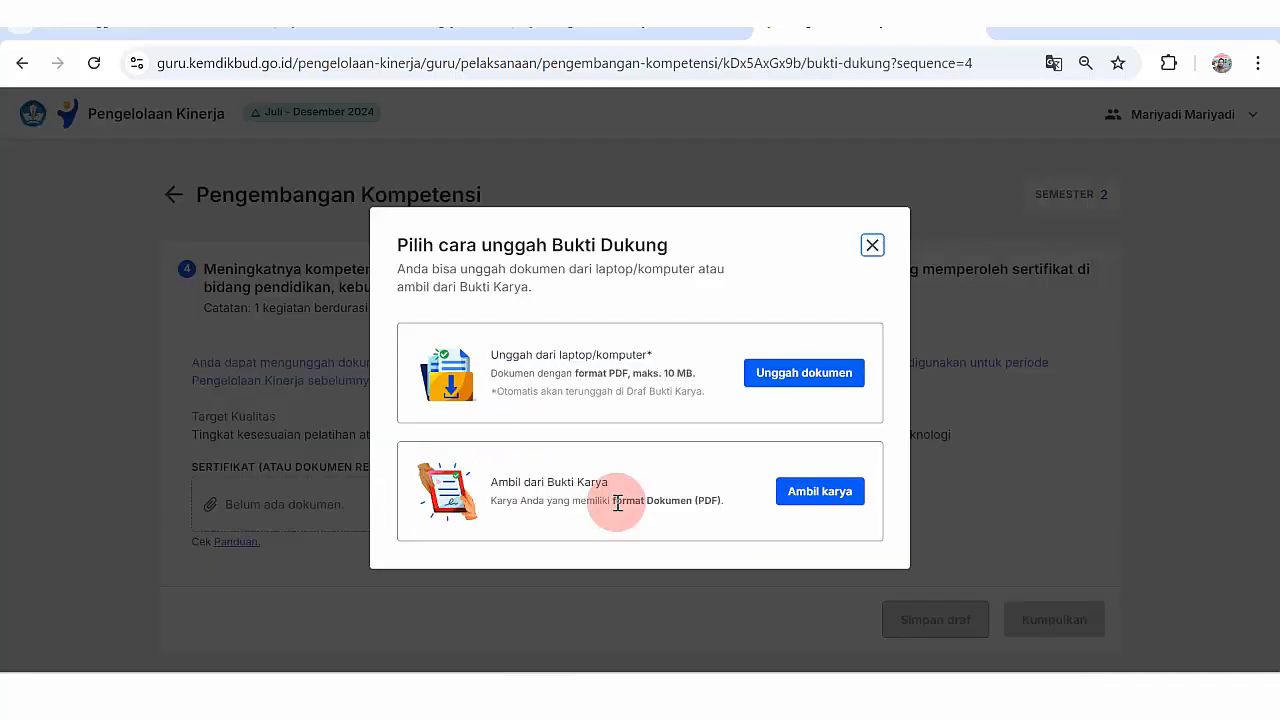
left_click(795, 374)
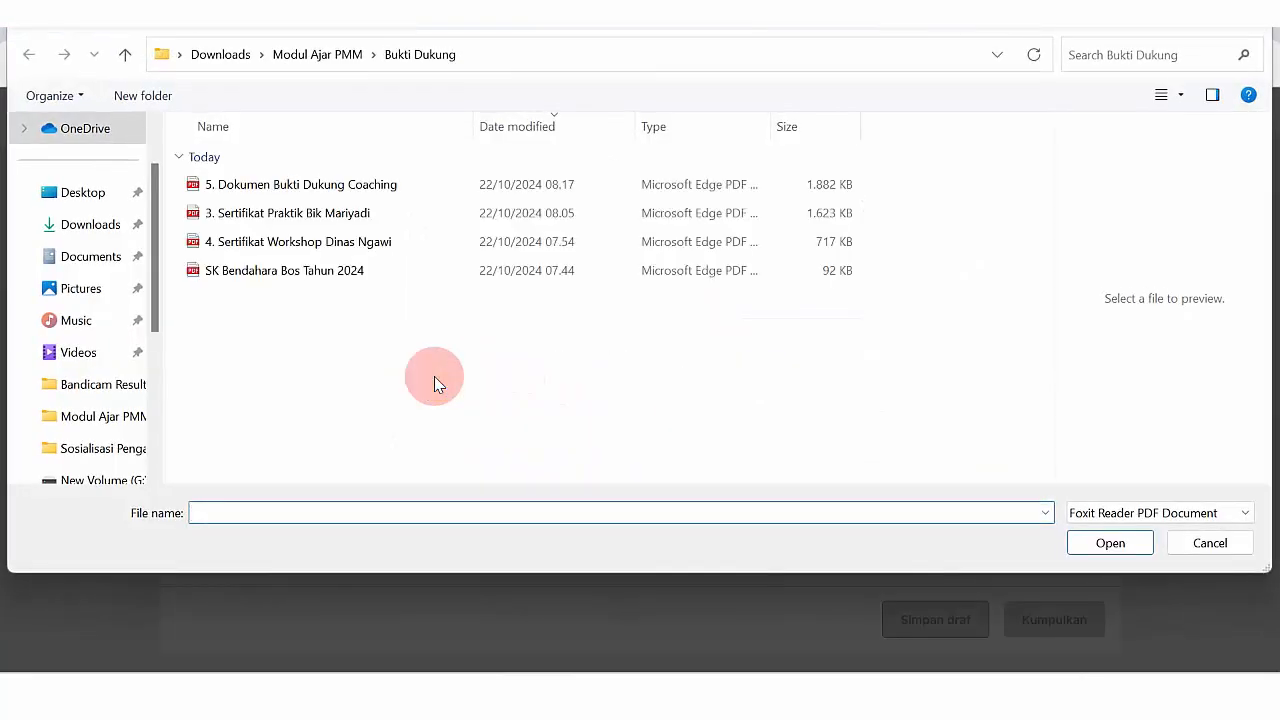
left_click_drag(275, 244, 863, 434)
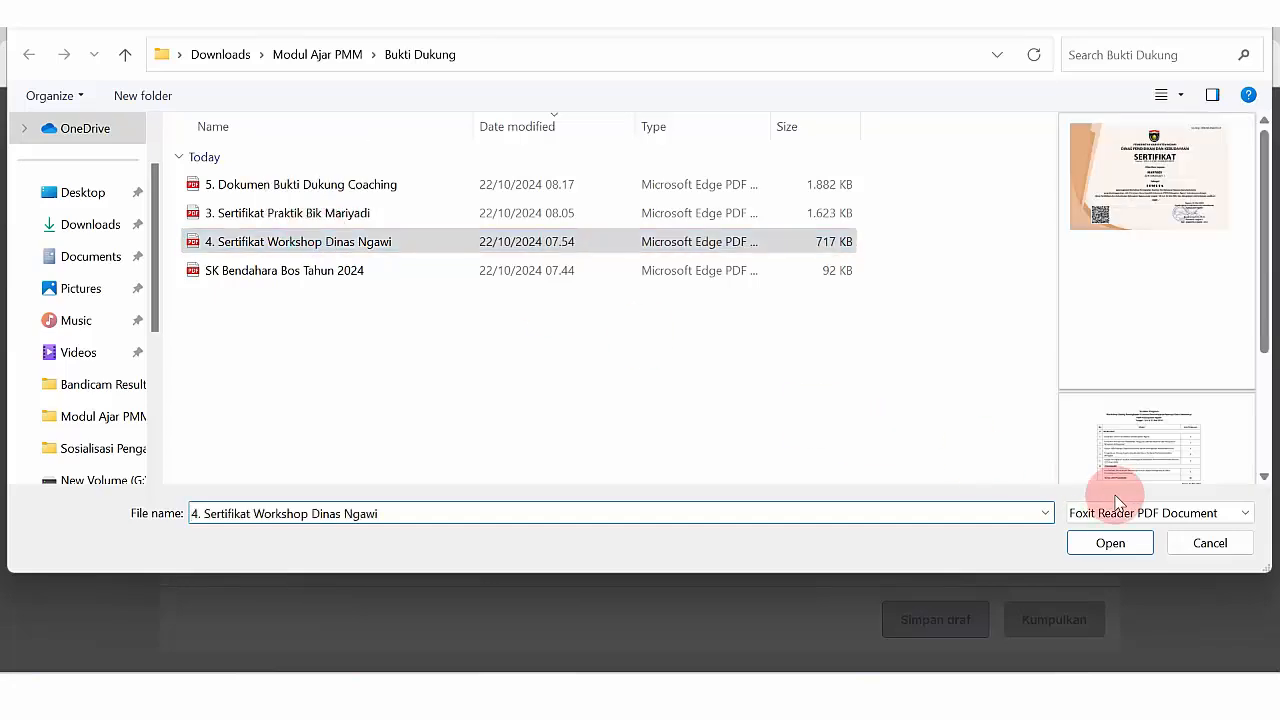
left_click(1112, 543)
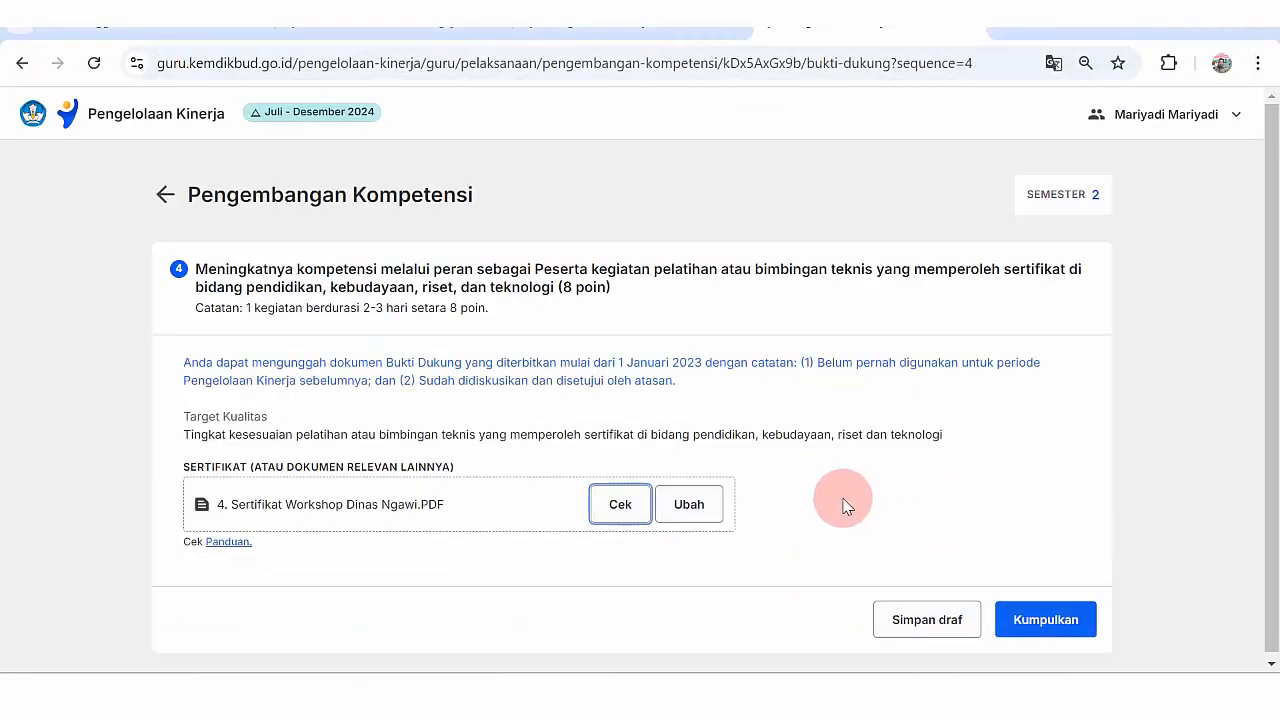
- Submit the workshop certificate for work plan 4, confirm the submission and acknowledge the notice
left_click(1068, 621)
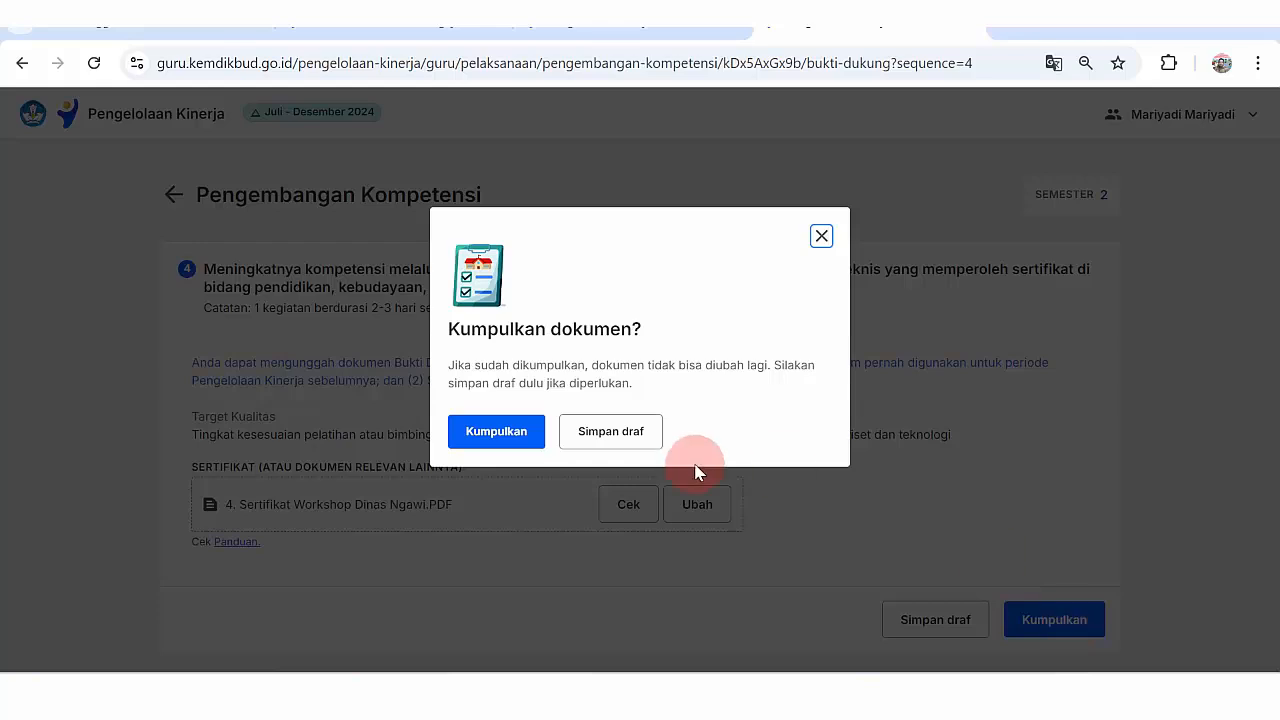
left_click(526, 433)
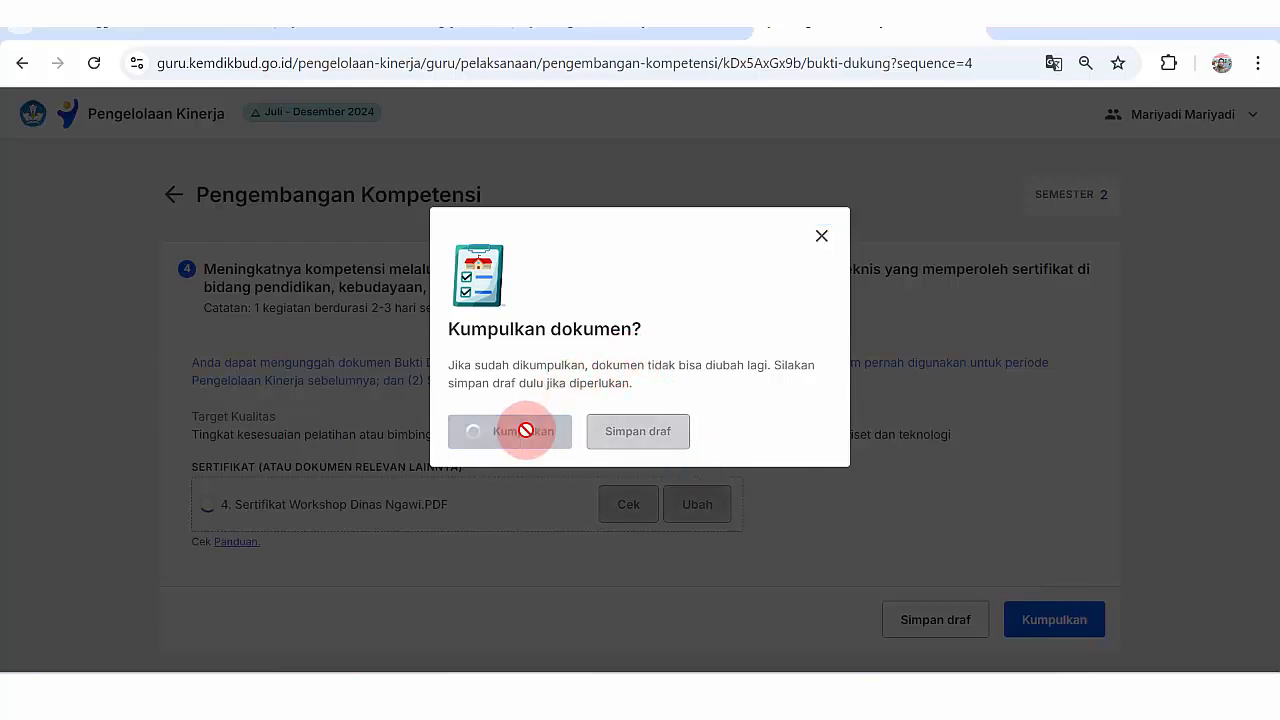
left_click(500, 486)
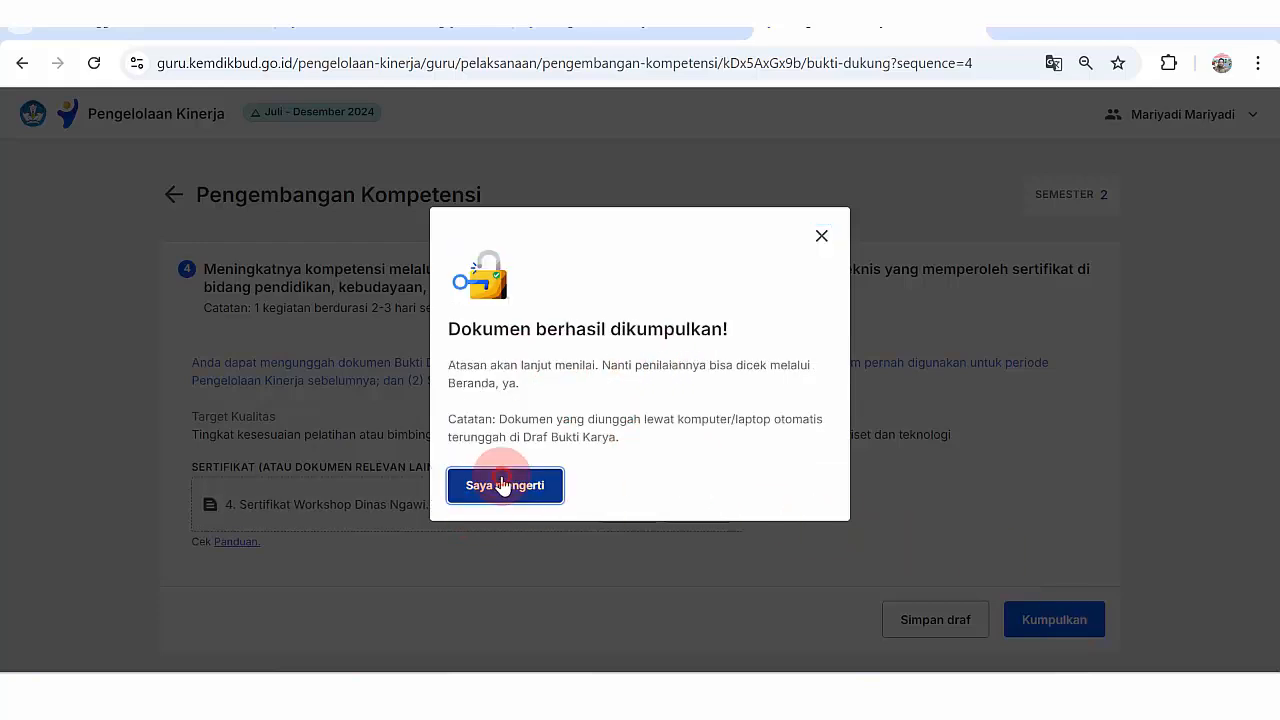
- Open the document submission for work plan 3 and upload the 3. Sertifikat Praktik Bik certificate from the Bukti Dukung folder
left_click_drag(1275, 340, 1272, 491)
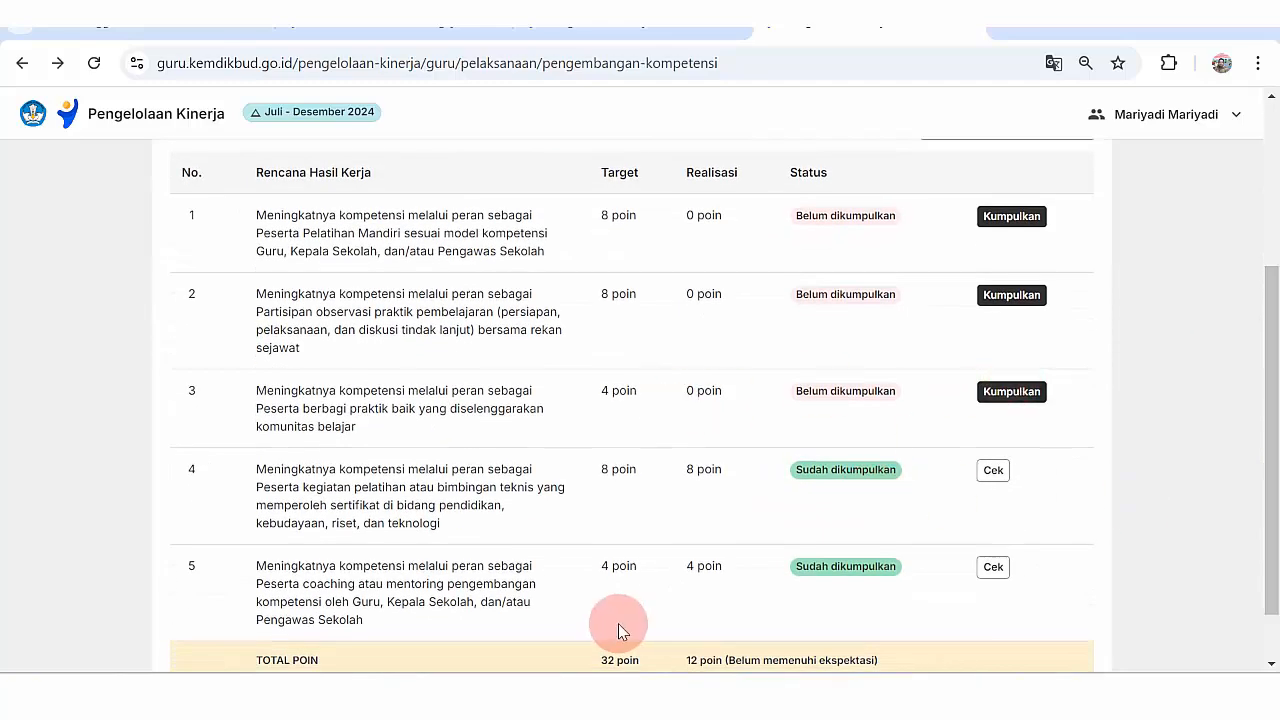
left_click(572, 552)
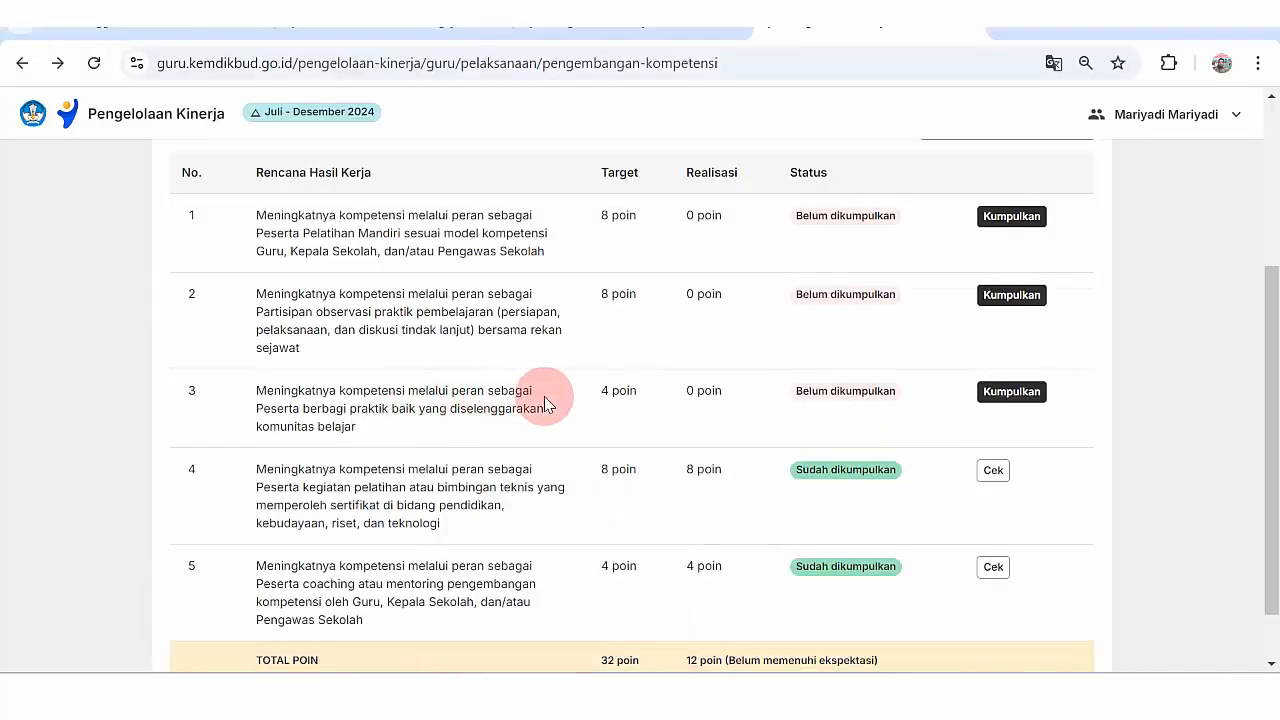
left_click(1010, 392)
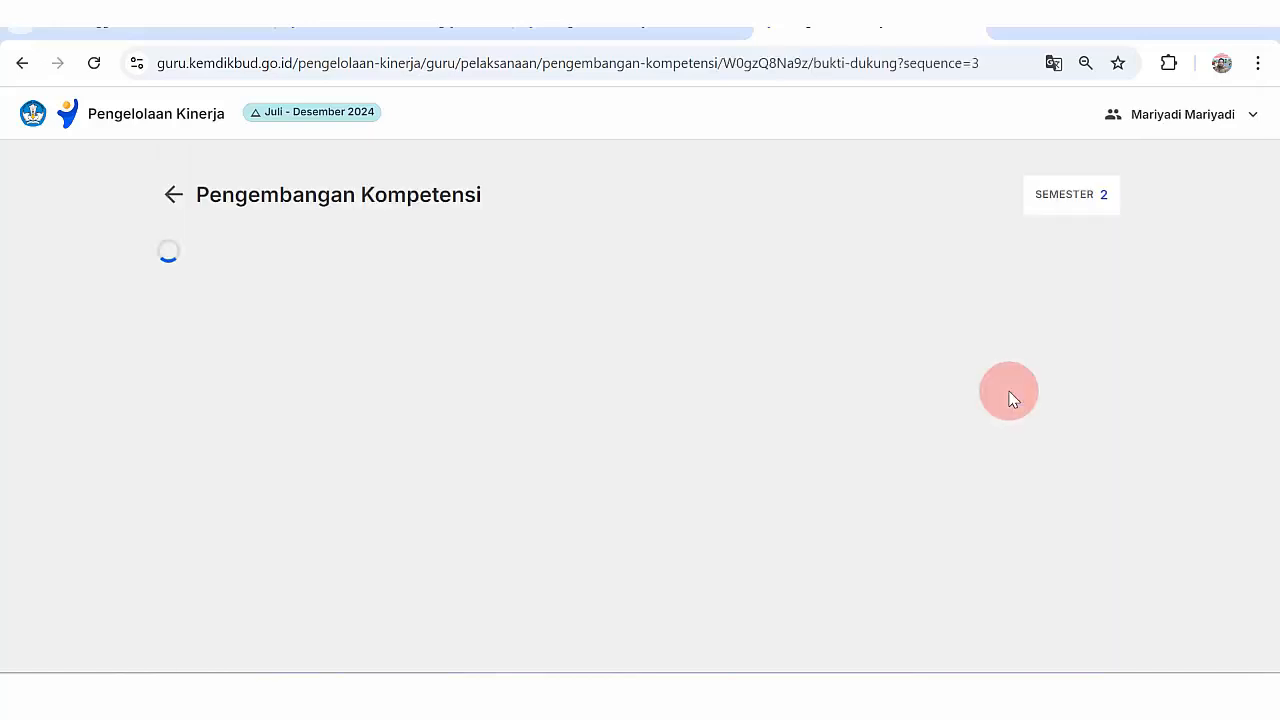
left_click(612, 485)
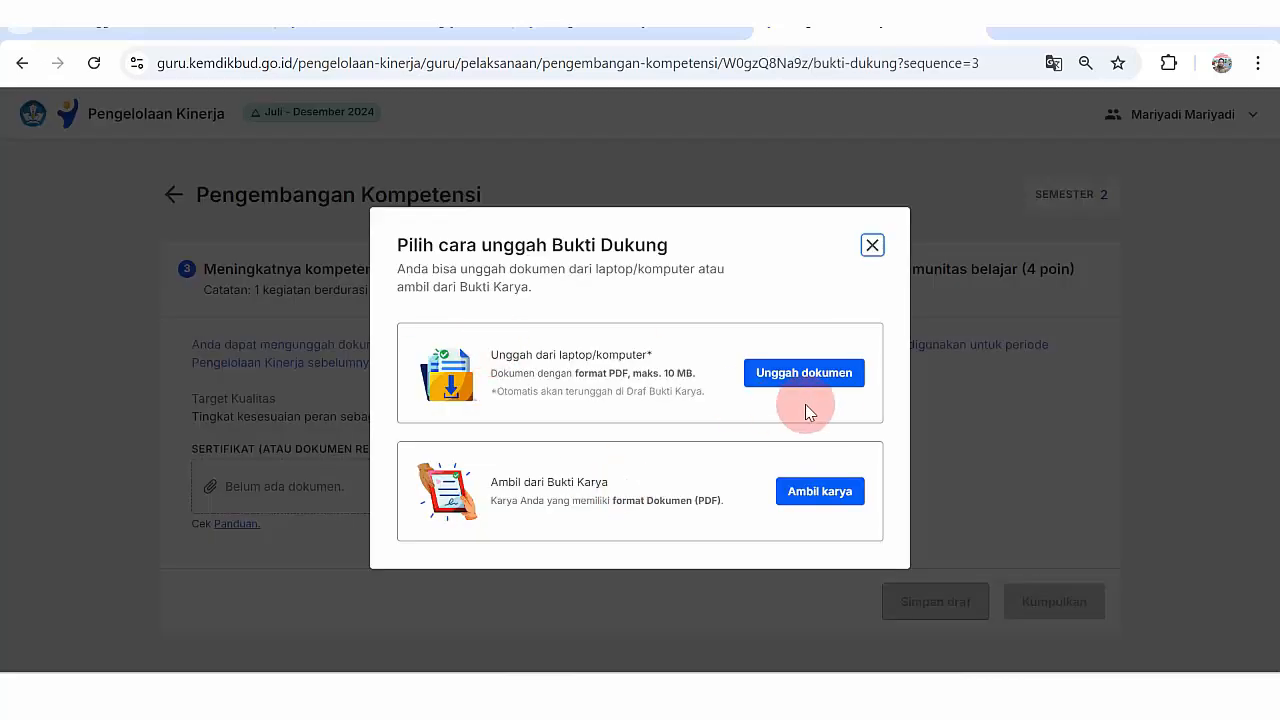
left_click(834, 384)
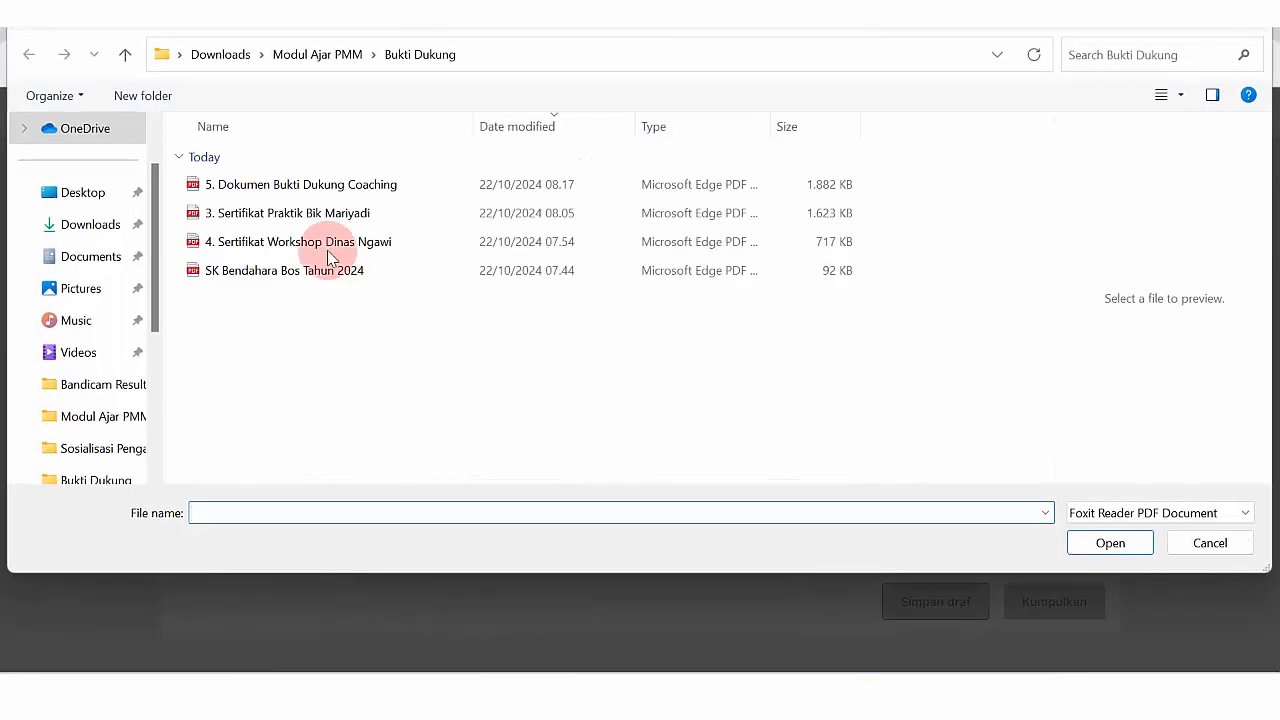
left_click(288, 213)
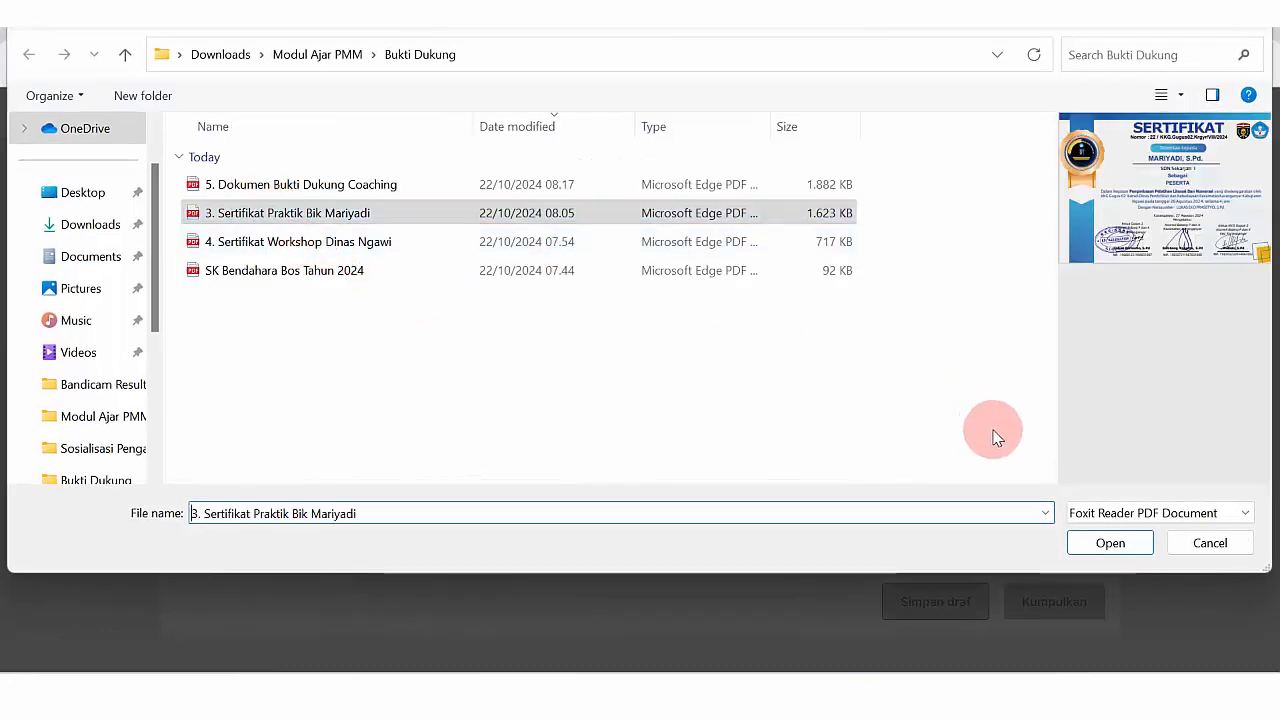
left_click(1097, 548)
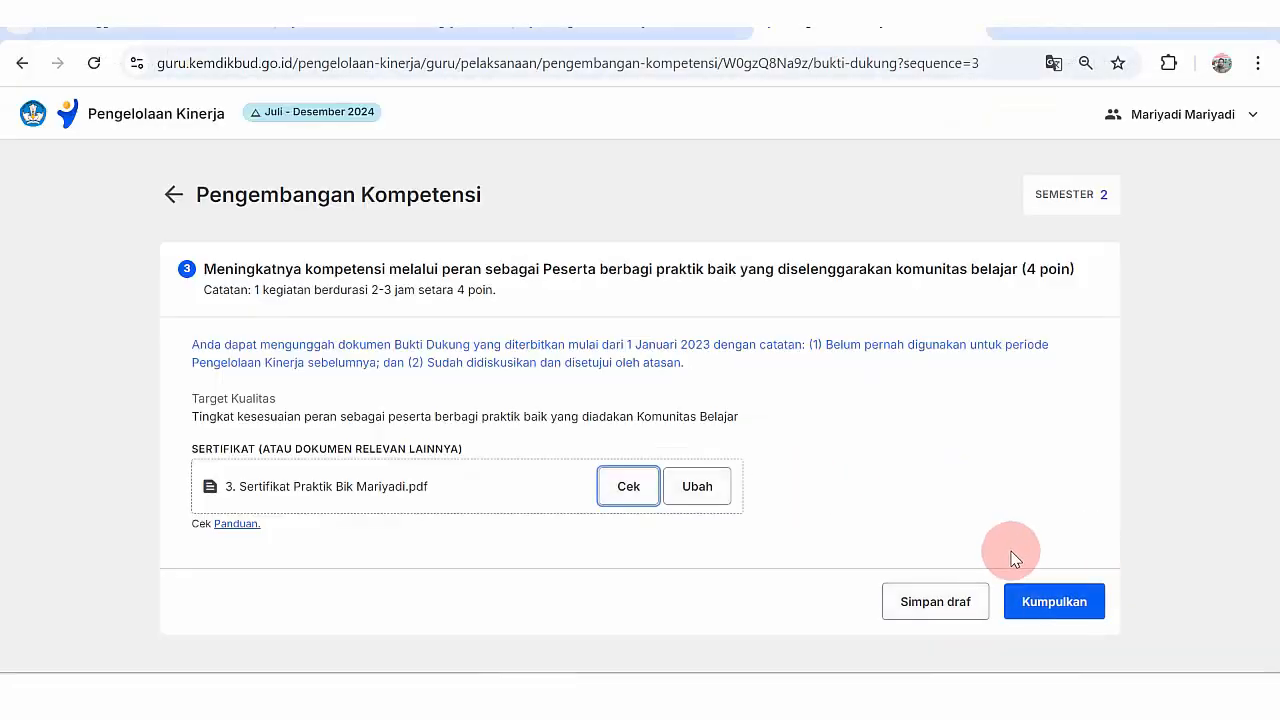
- Submit the good-practice sharing certificate for work plan 3, confirm the submission and acknowledge the notice
left_click(1014, 600)
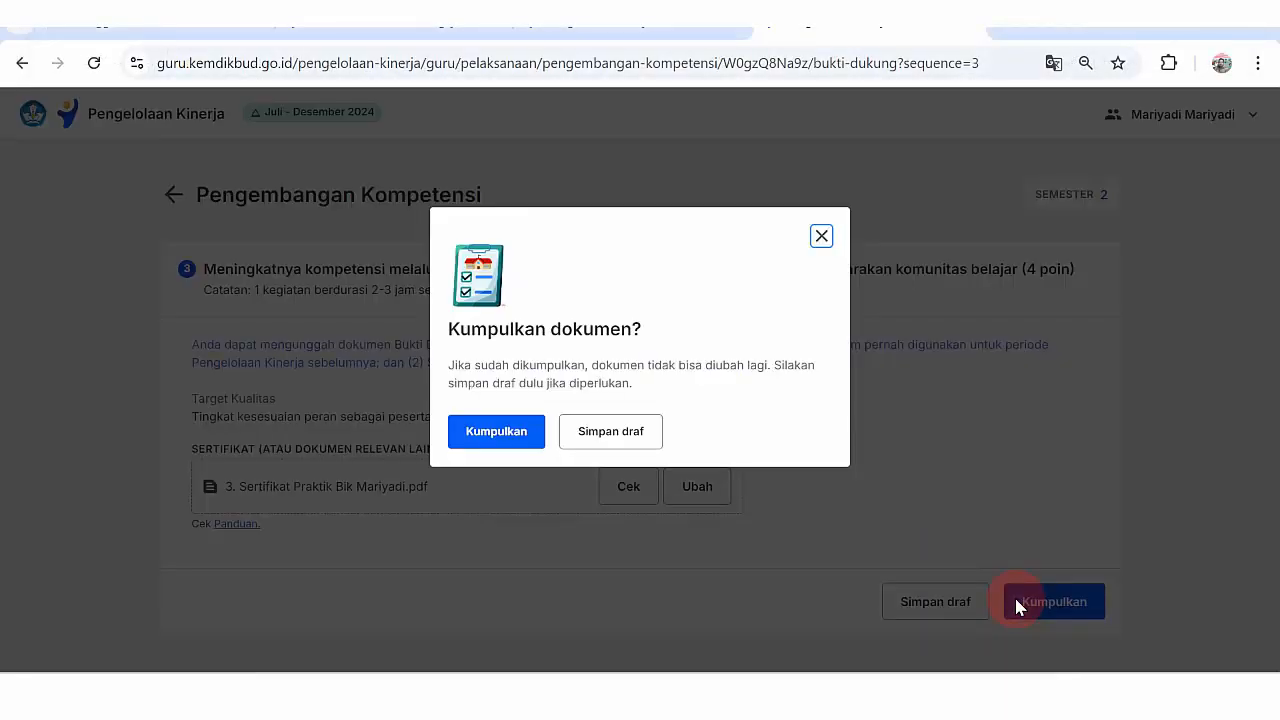
left_click(516, 432)
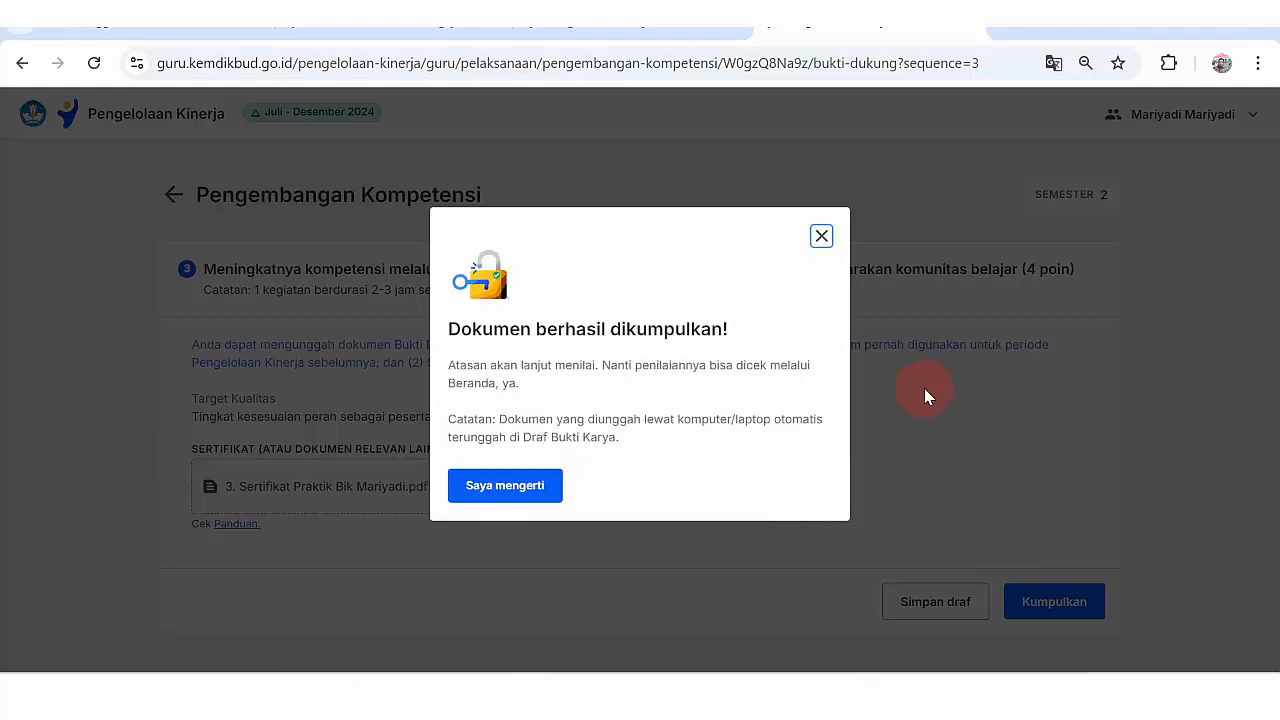
left_click(523, 485)
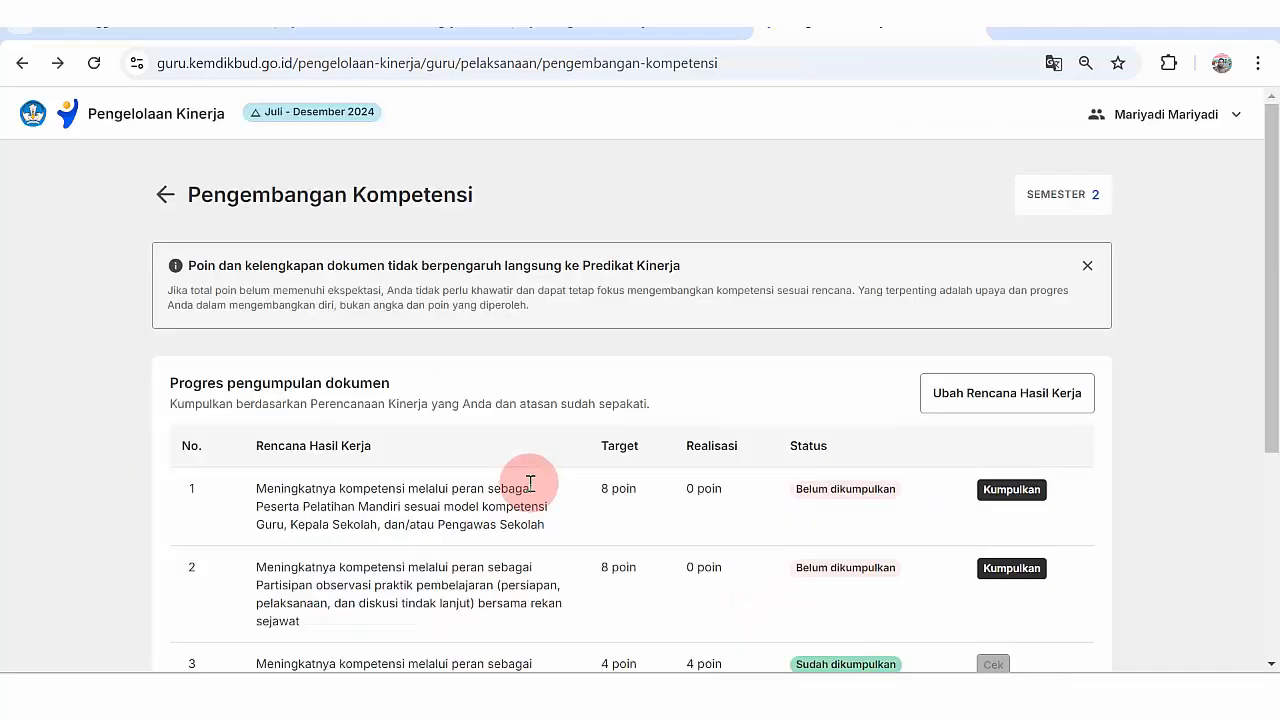
- Review the document collection progress table, reading the descriptions of work plan 2 on classroom observation and work plan 1 on Pelatihan Mandiri
scroll(1266, 330, "down", 3)
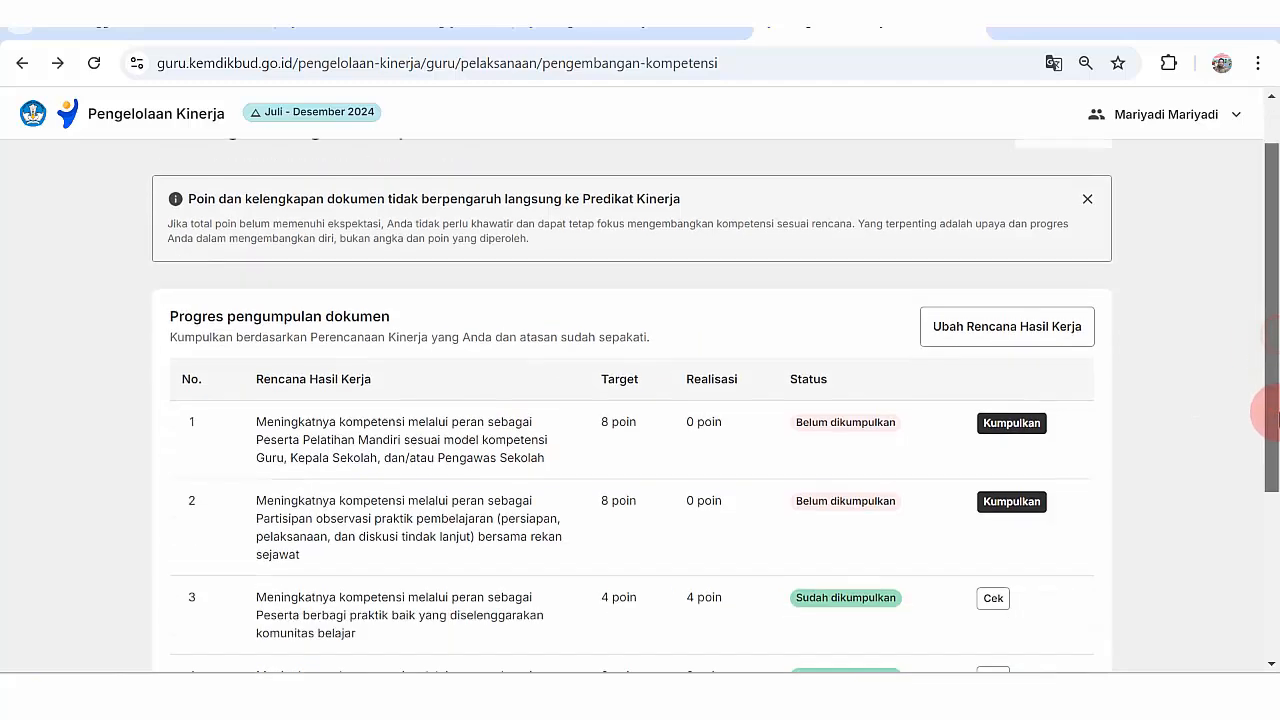
mouse_move(1277, 474)
left_mouse_down()
mouse_move(1277, 448)
mouse_move(1277, 463)
left_mouse_up()
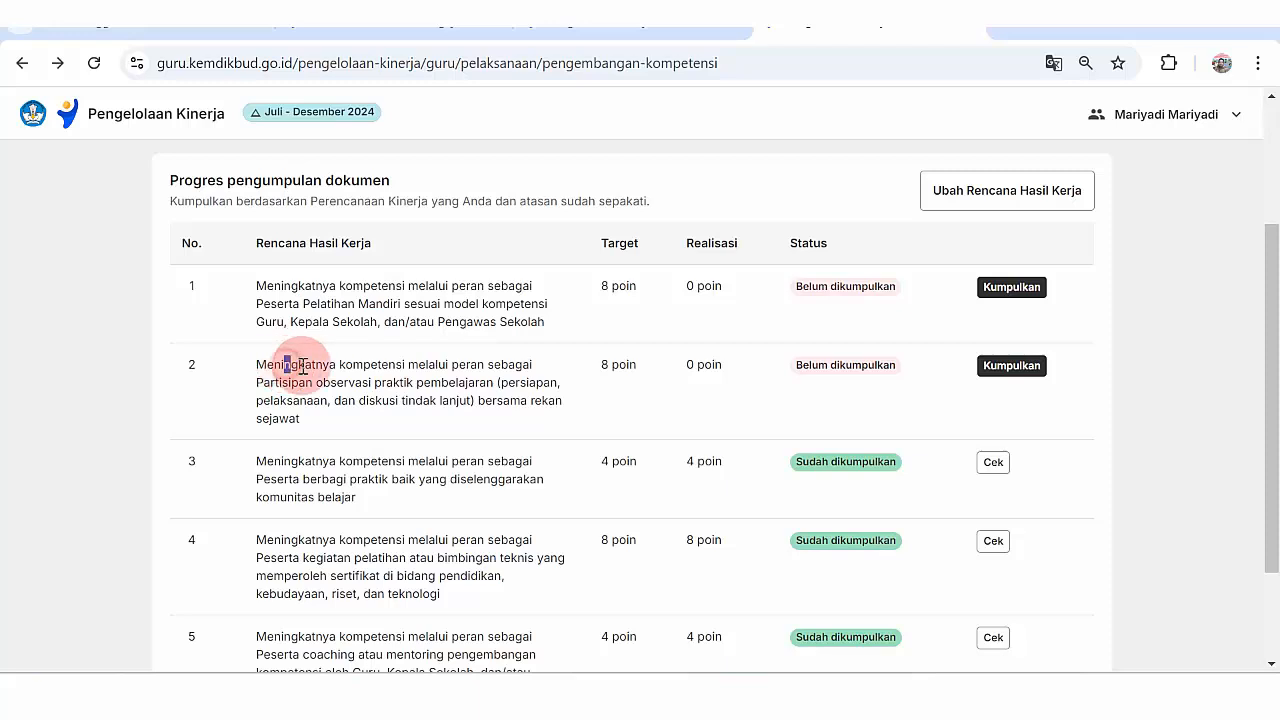
left_click_drag(287, 365, 352, 379)
left_click(355, 379)
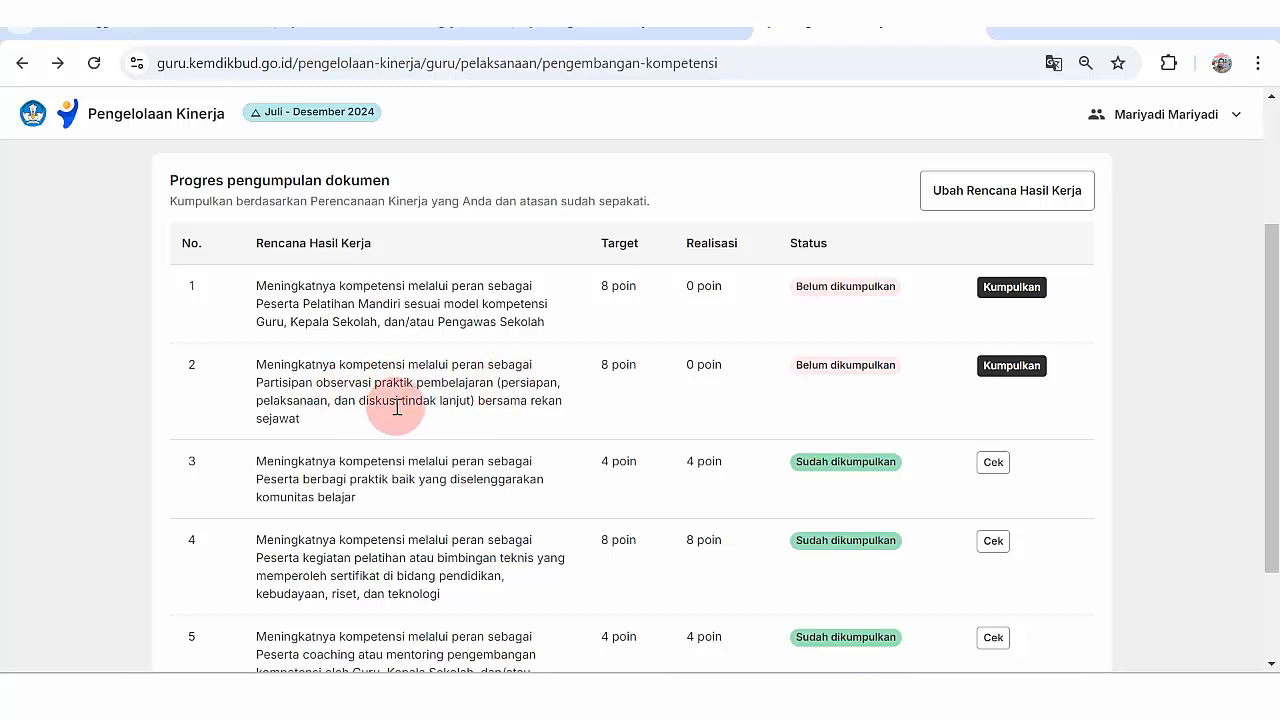
left_click_drag(498, 383, 520, 400)
left_click(520, 398)
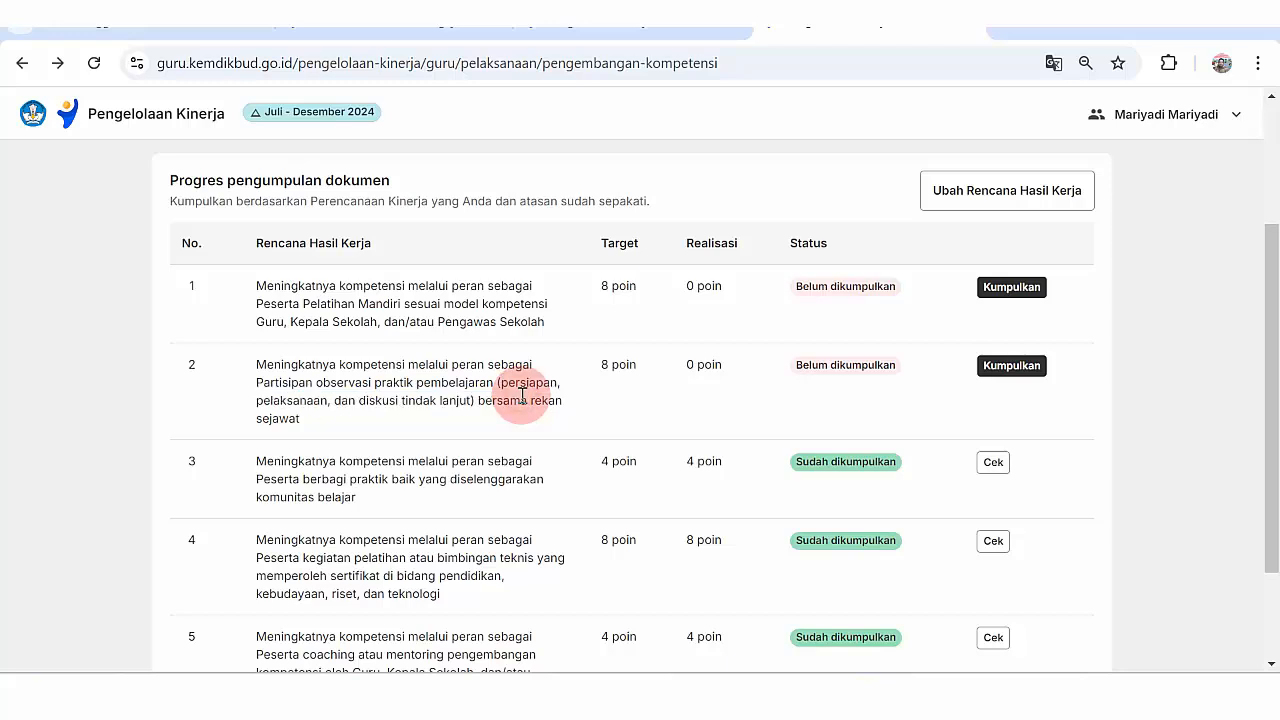
left_click_drag(306, 288, 450, 288)
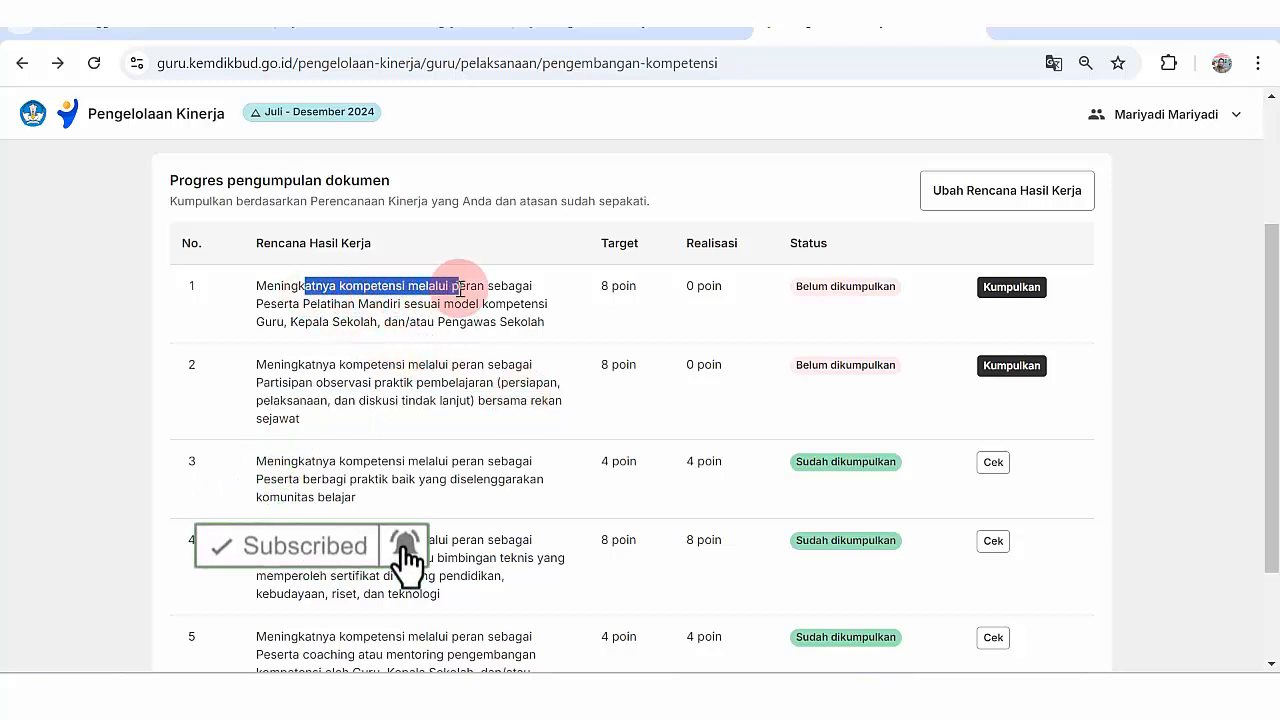
left_click(450, 288)
left_click_drag(360, 302, 410, 303)
left_click_drag(1268, 337, 1276, 203)
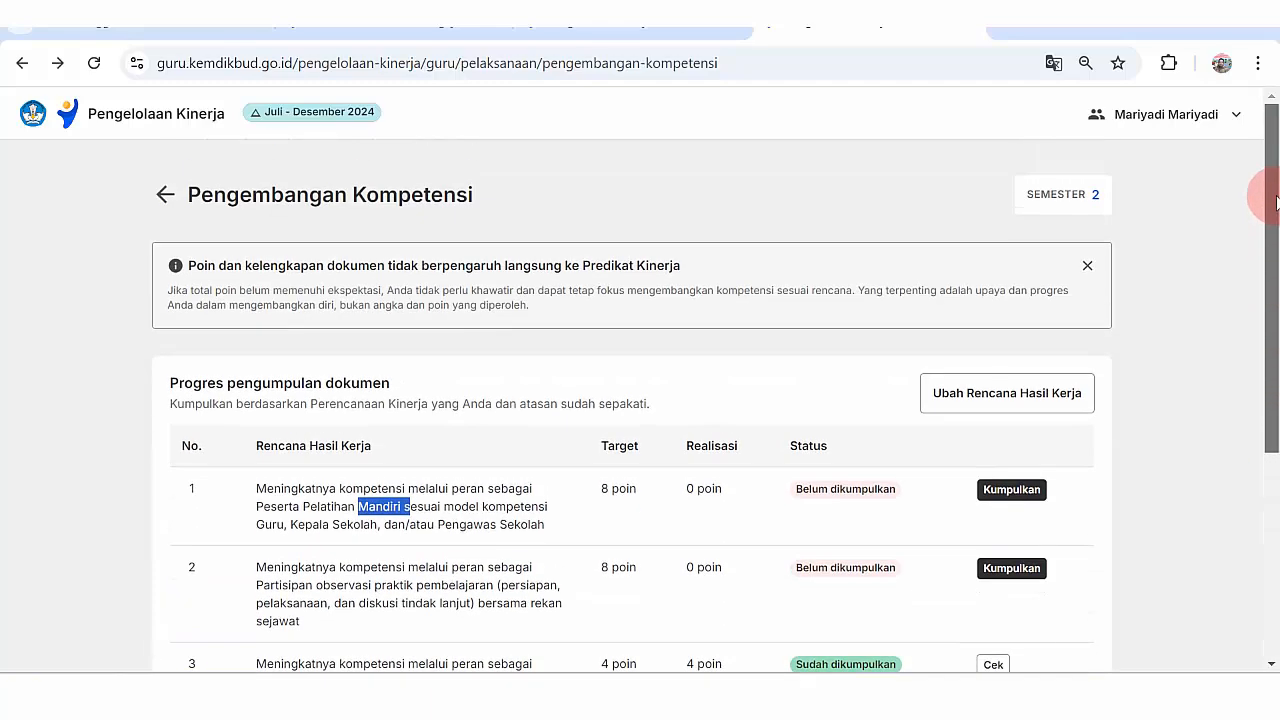
- Leave the Pengembangan Kompetensi page and return to the Pelaksanaan Kinerja overview
left_click(1203, 252)
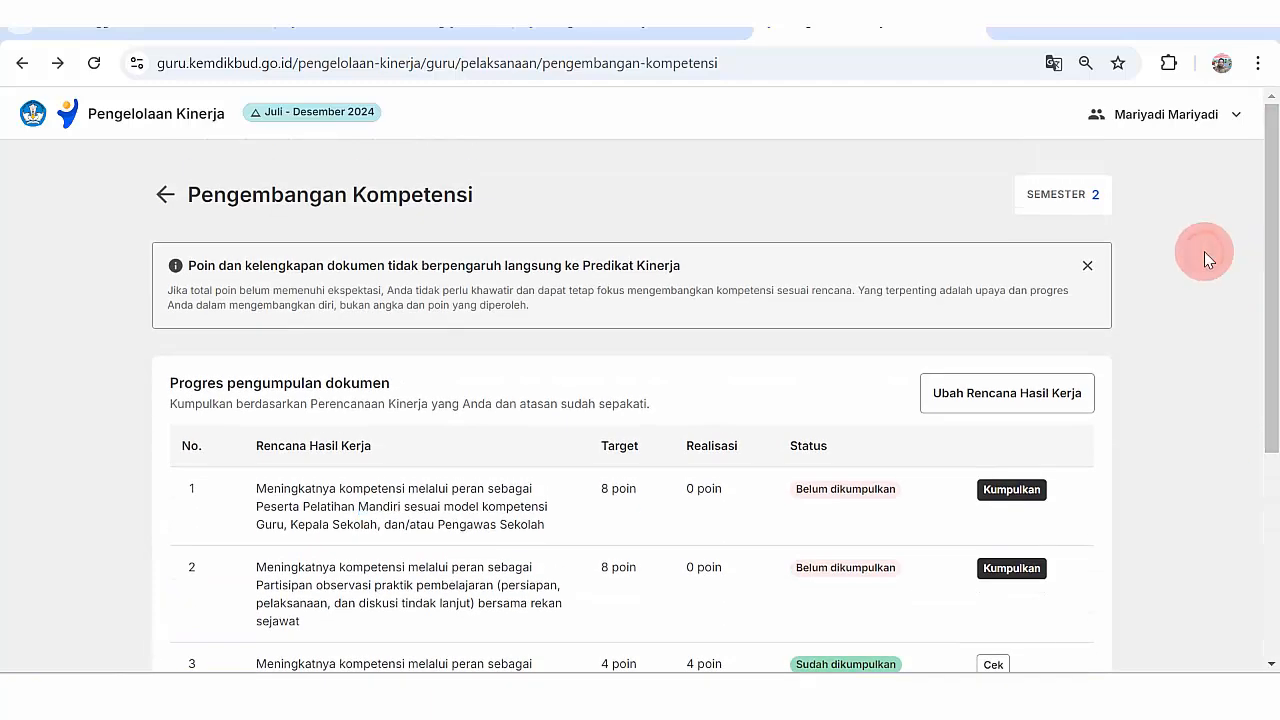
left_click(166, 197)
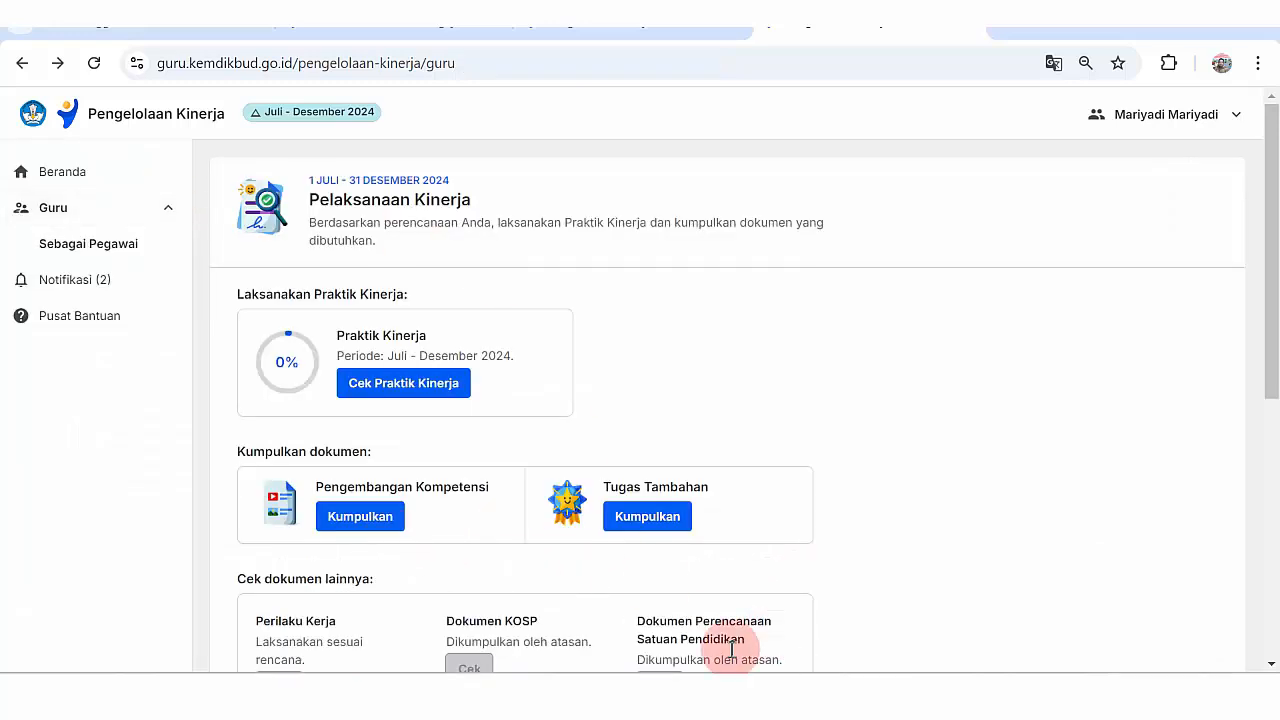
- Switch to File Explorer, open the Modul Ajar PMM teaching module PDF from the Modul Ajar PMM folder and read through its pages
left_click_drag(640, 700, 548, 690)
left_click(548, 690)
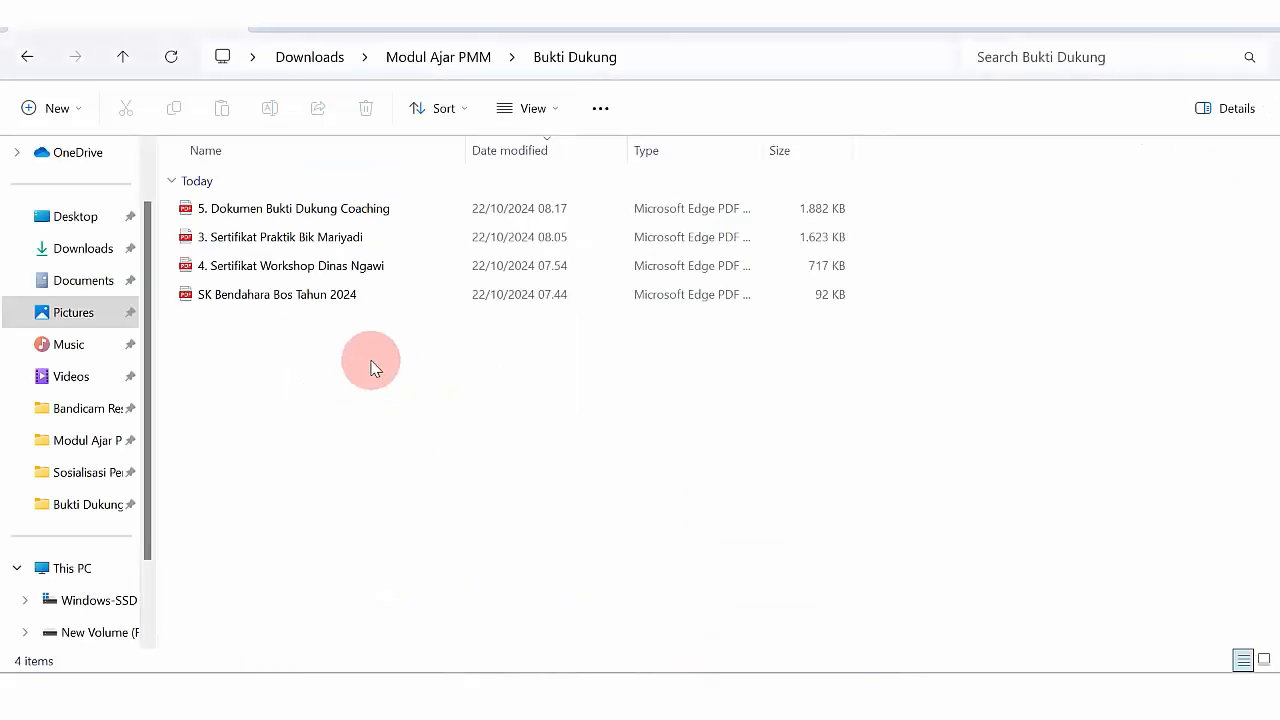
left_click(29, 58)
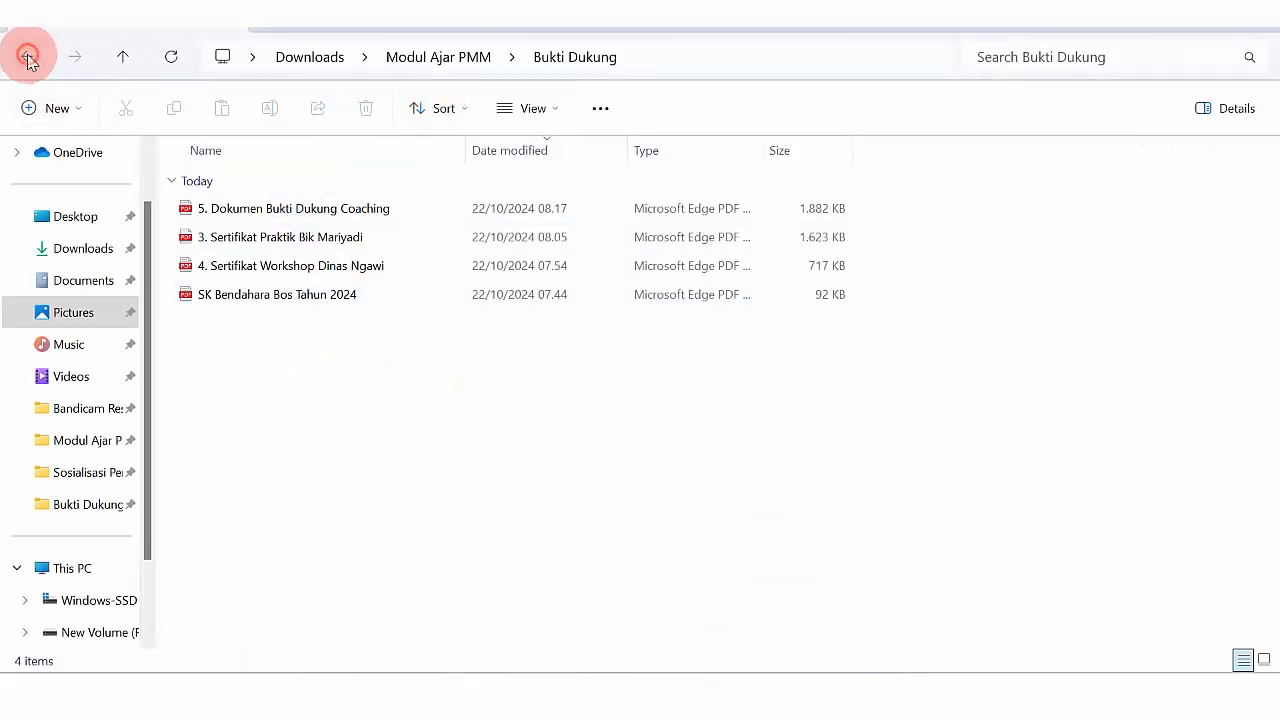
left_click(322, 410)
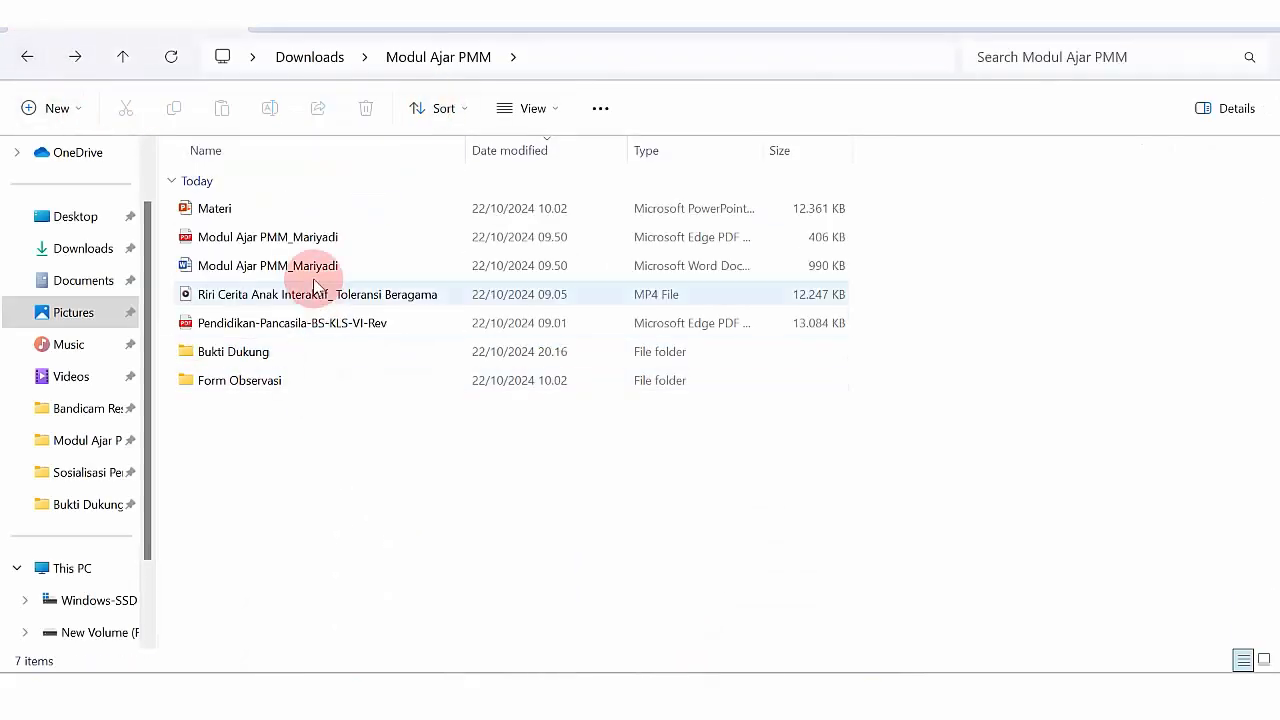
left_click(290, 240)
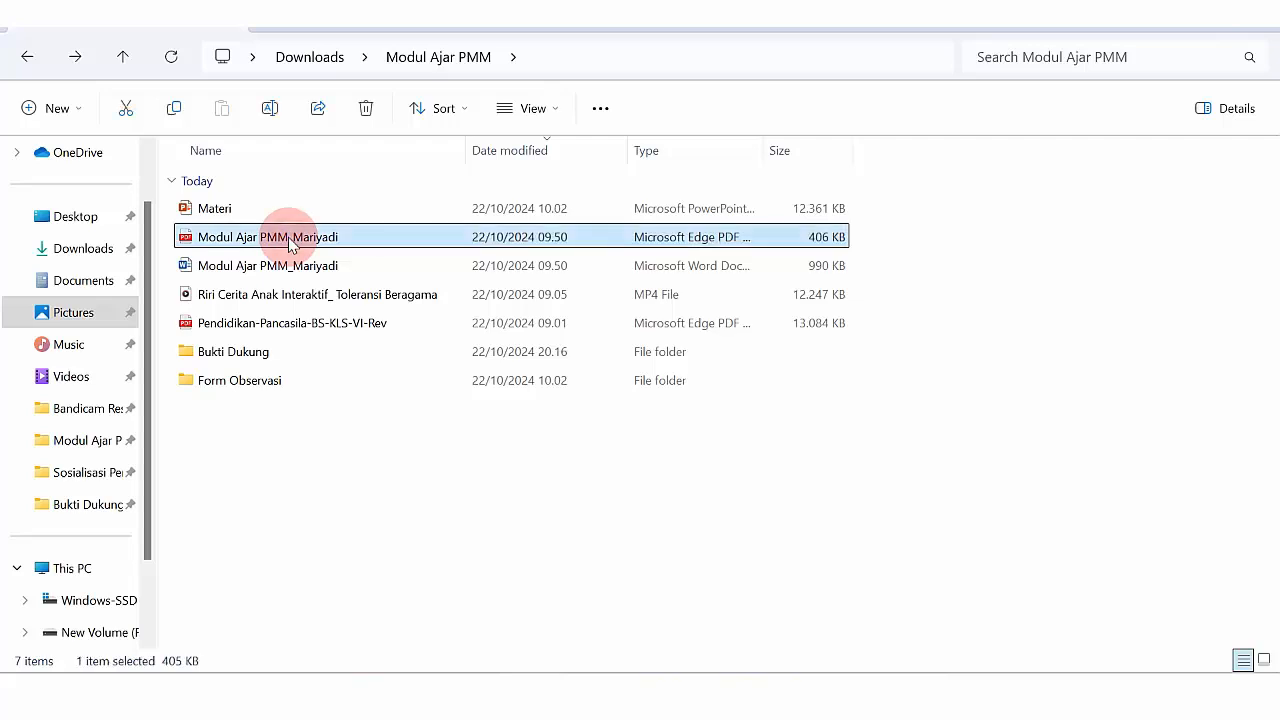
double_click(290, 240)
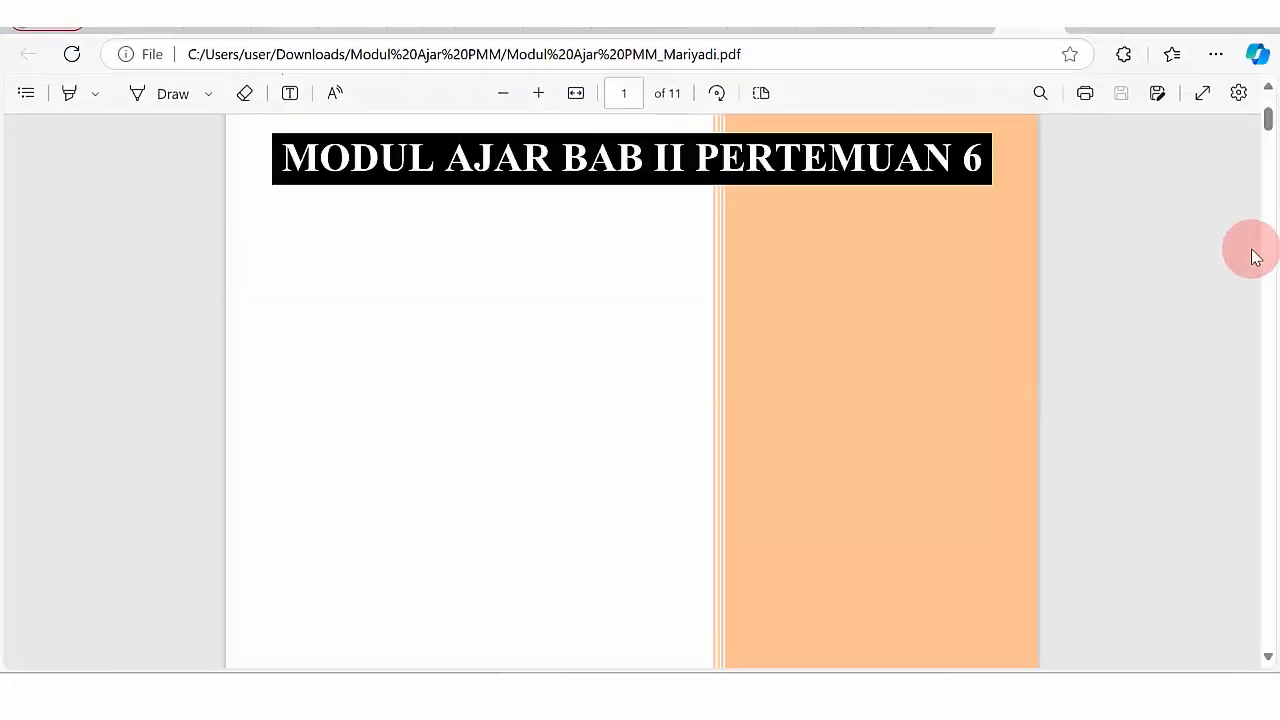
left_click_drag(1266, 124, 1269, 572)
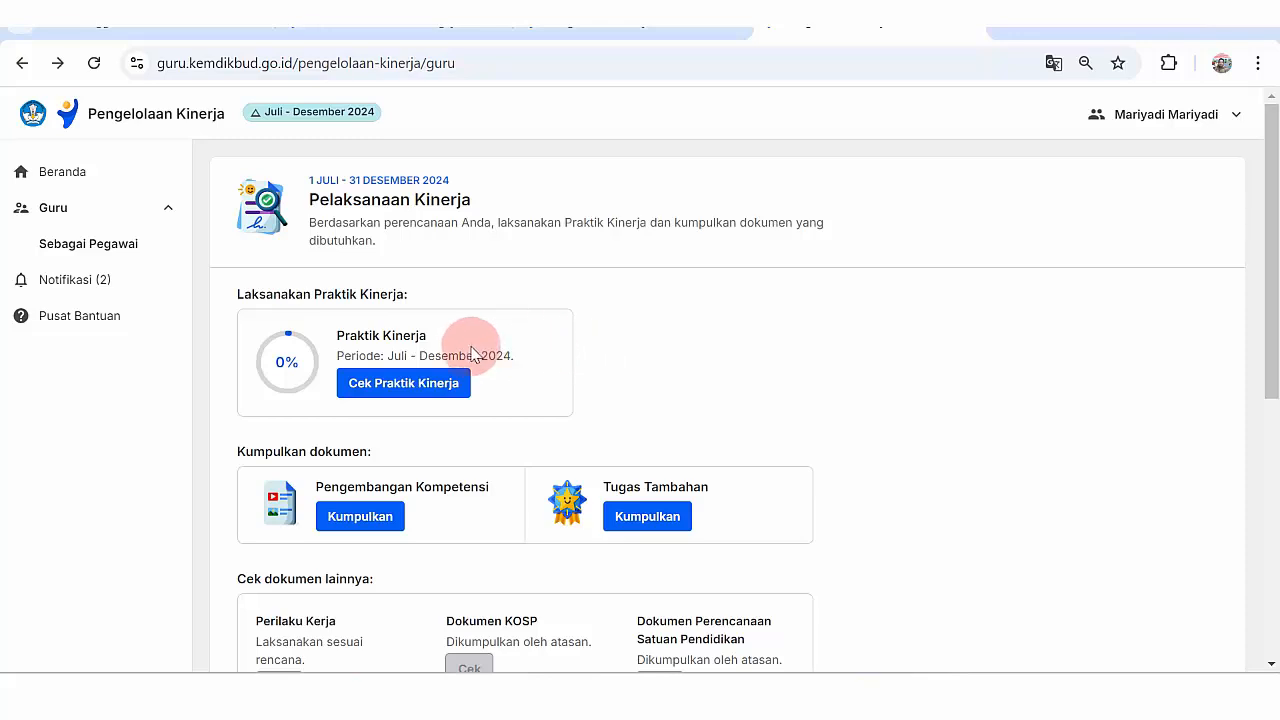
- Open the Praktik Kinerja overview in Pengelolaan Kinerja and continue to the Isi Dokumen Persiapan form under Pelaksanaan Observasi
left_click(430, 388)
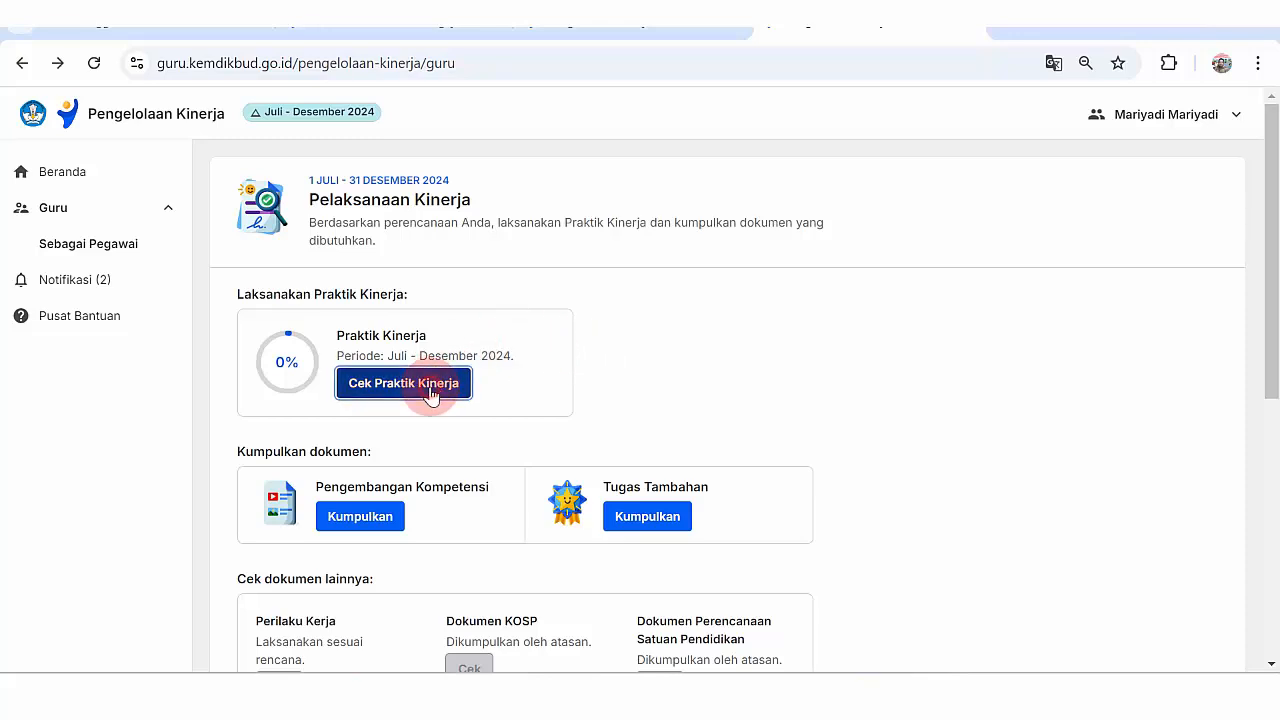
left_click_drag(1277, 282, 1275, 467)
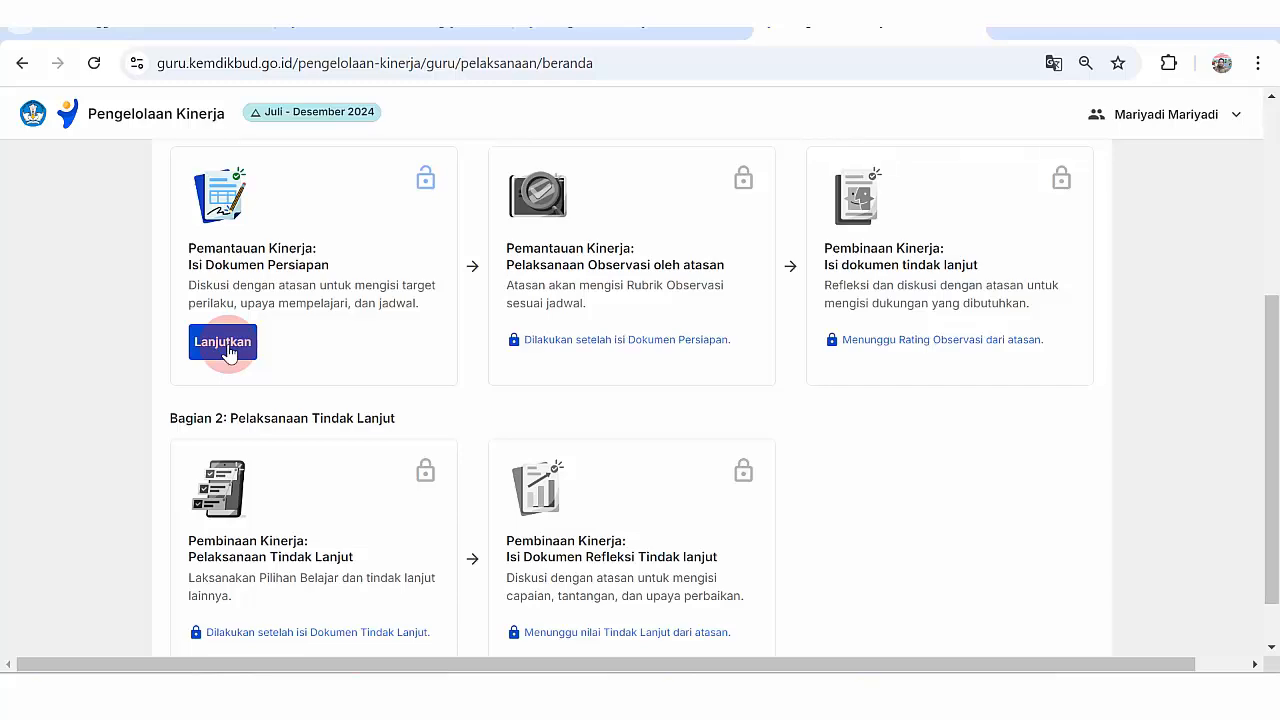
mouse_move(1270, 443)
left_mouse_down()
mouse_move(1270, 386)
mouse_move(1266, 437)
left_mouse_up()
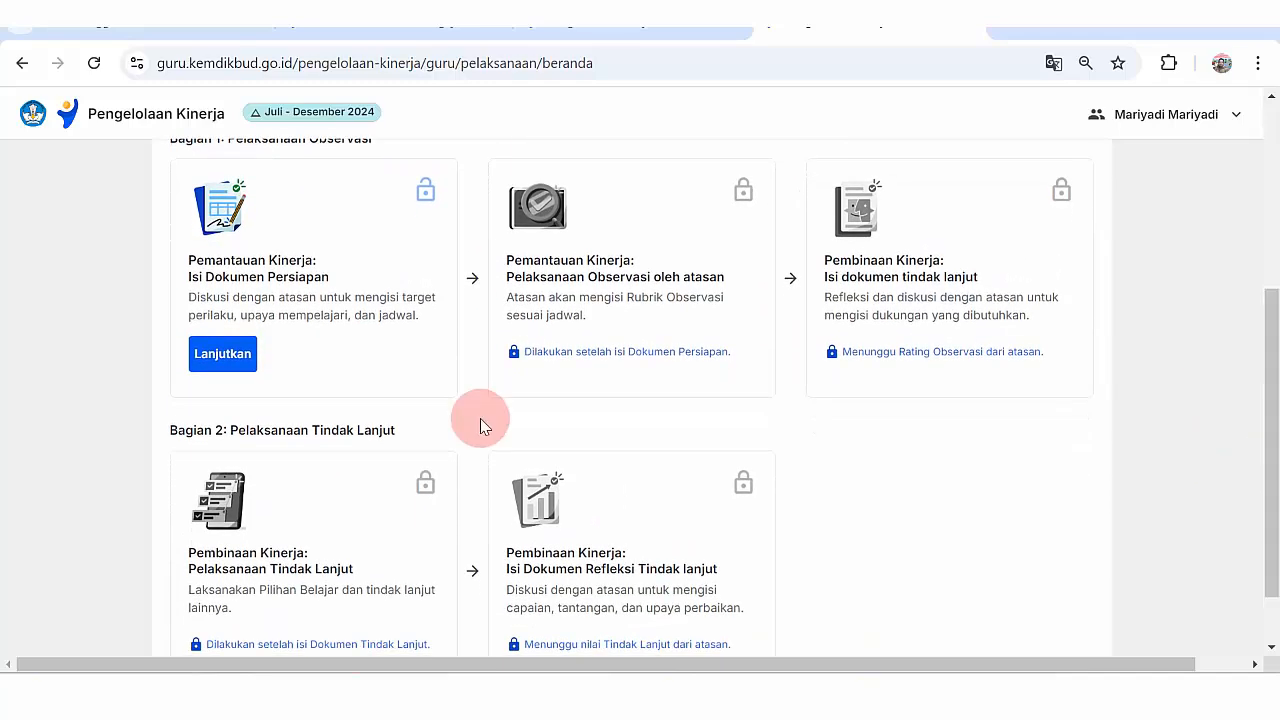
left_click(240, 358)
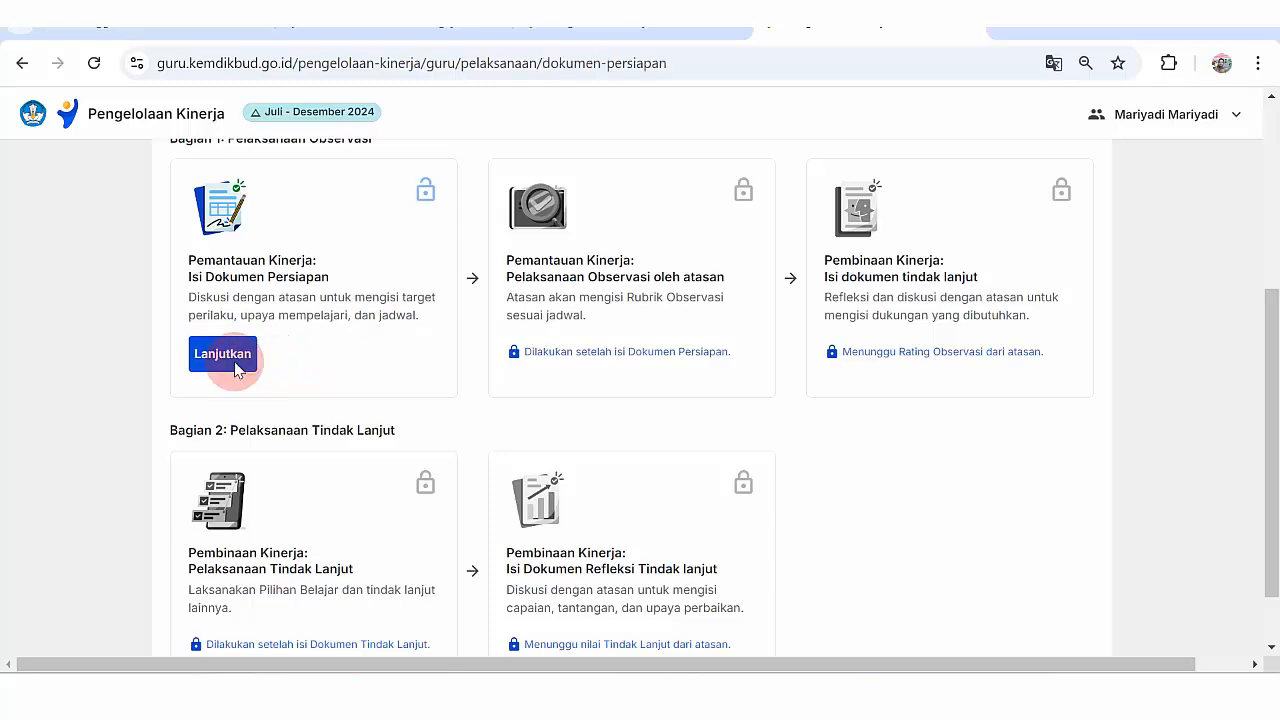
- Set the observation date in the Jadwal Observasi Praktik Kinerja section to 24/10/2024
left_click_drag(1266, 266, 1276, 348)
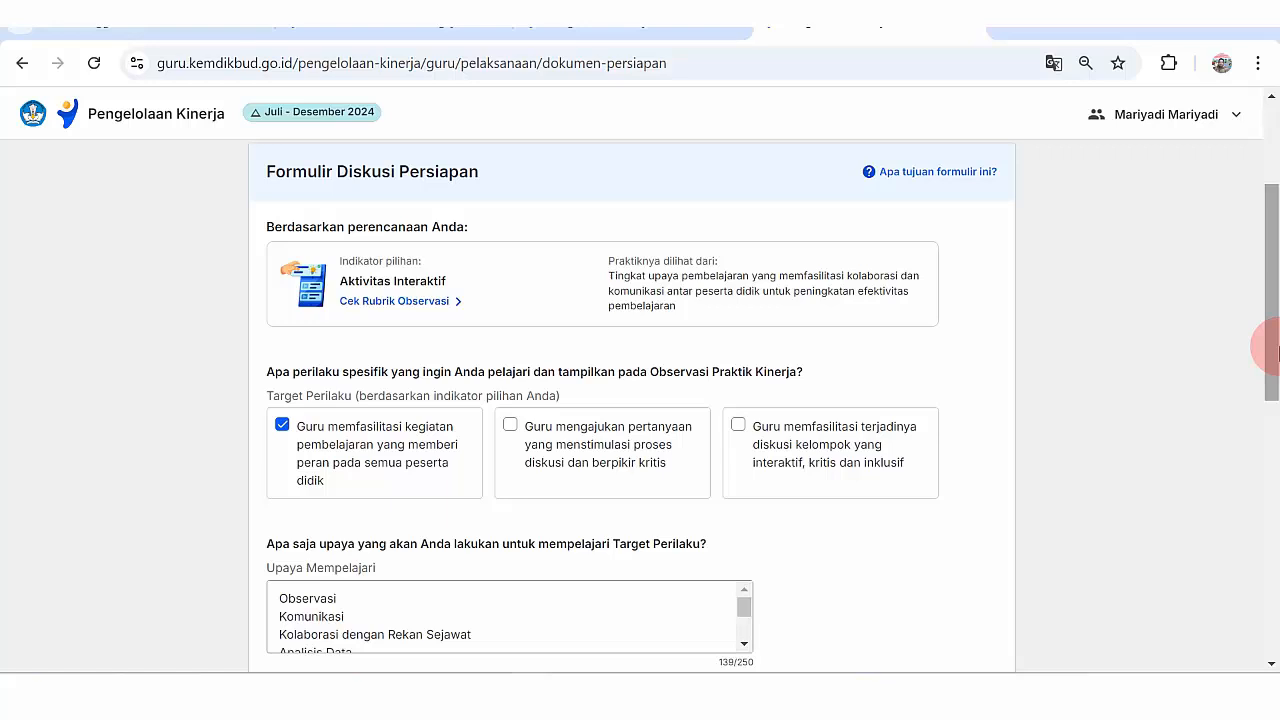
left_click_drag(1276, 350, 1266, 570)
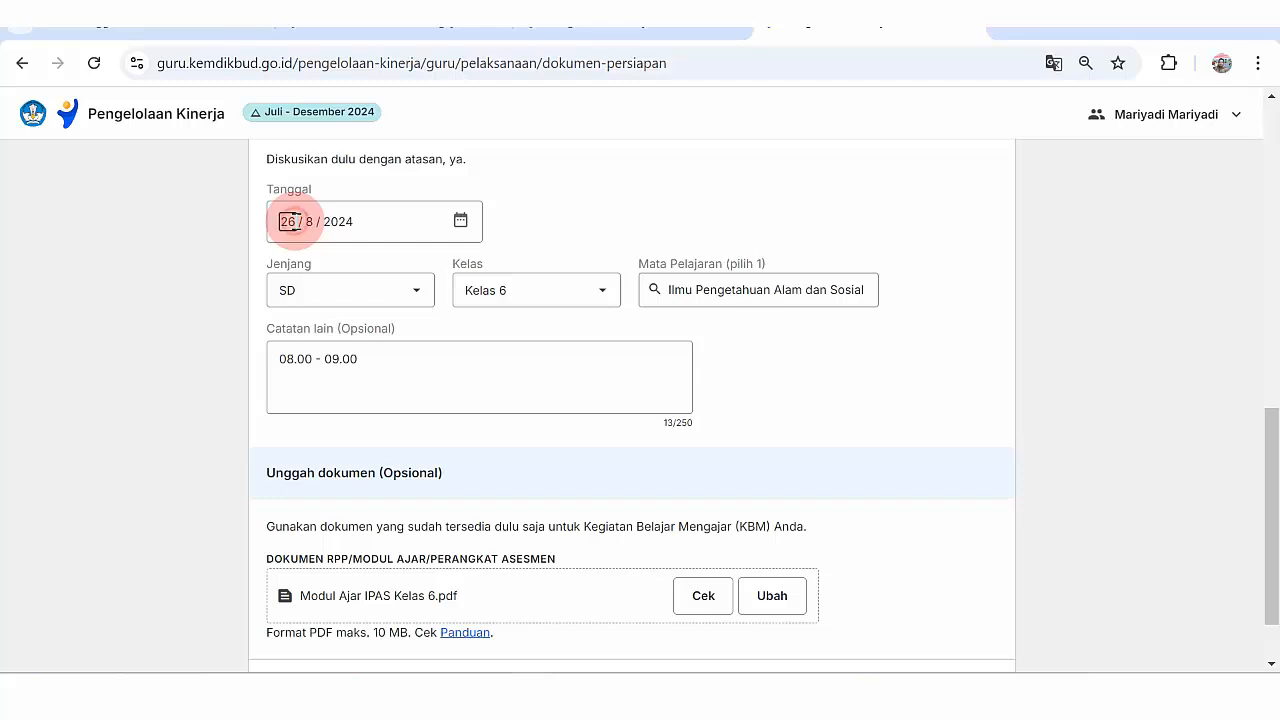
left_click(288, 221)
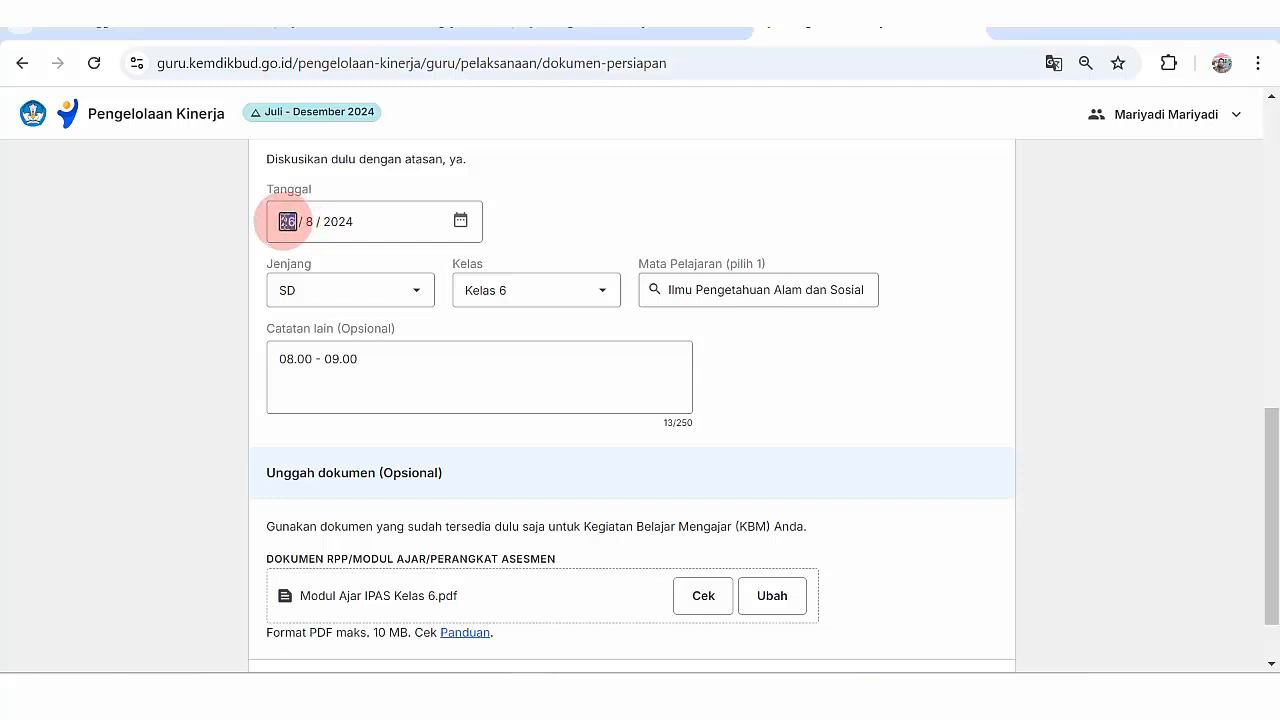
type("24 / ")
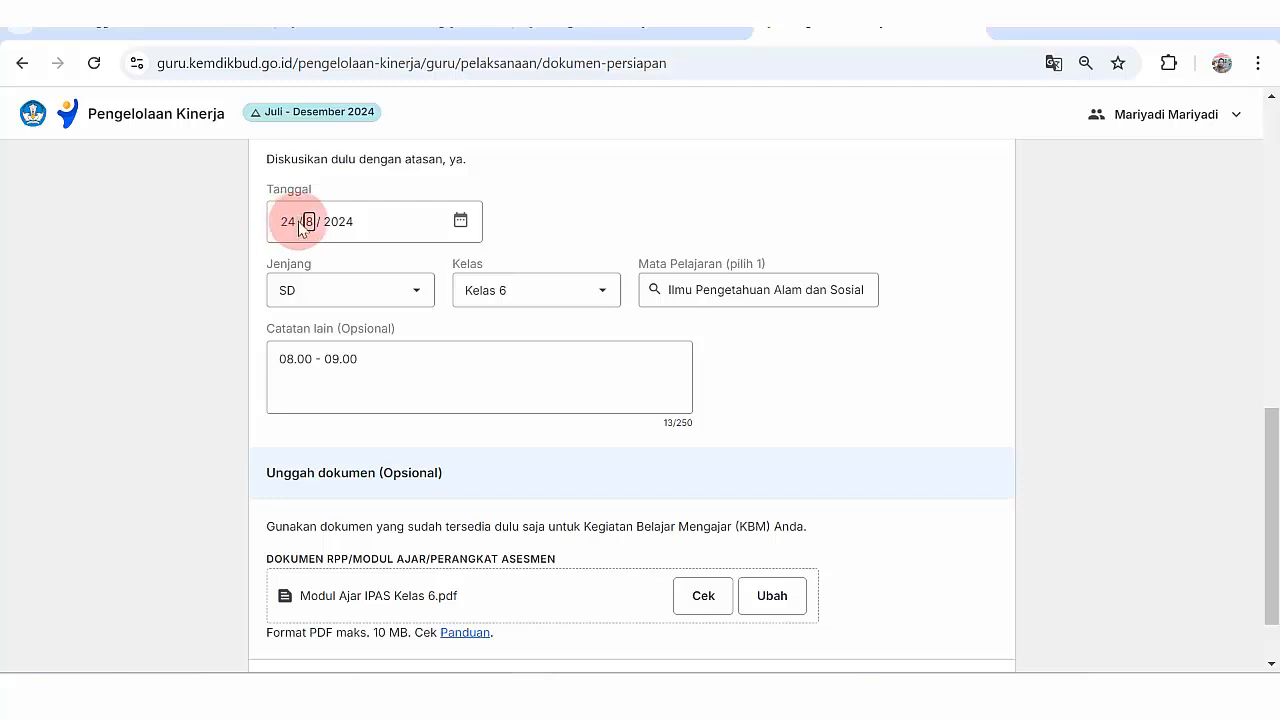
type("10")
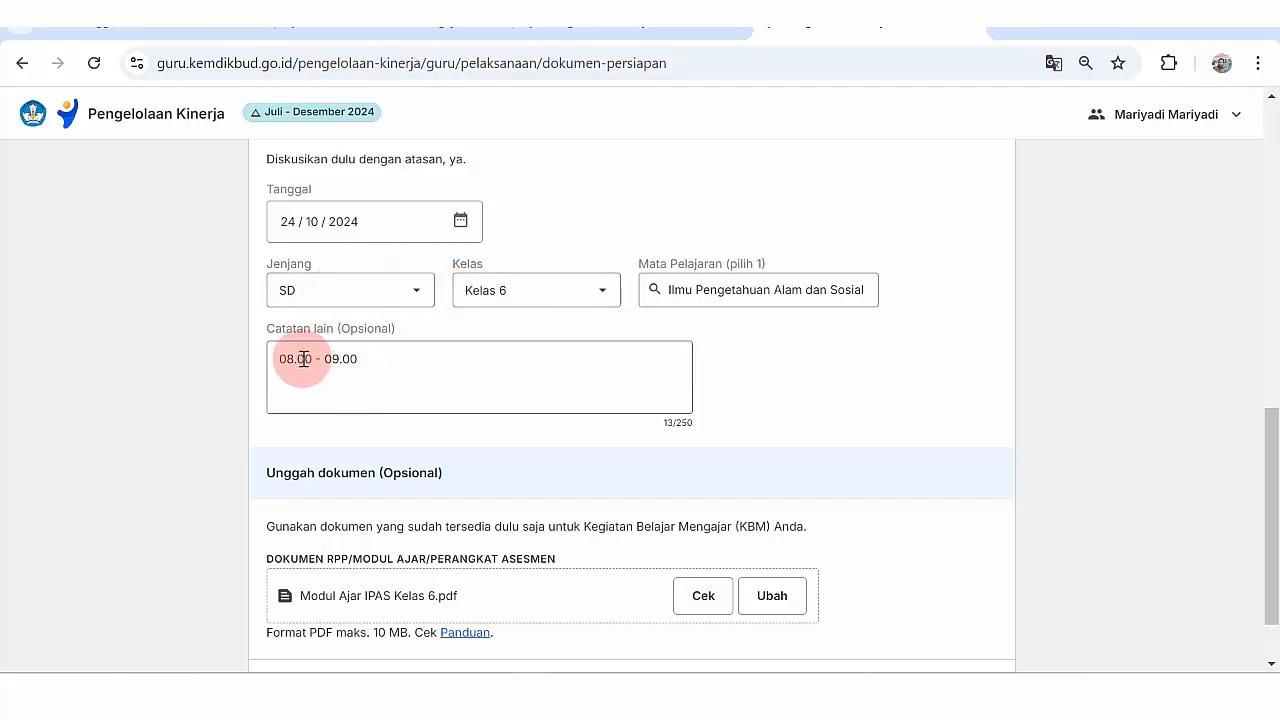
- Replace the uploaded RPP/Modul Ajar document with the Modul Ajar PMM PDF from the Modul Ajar PMM folder on the computer
left_click_drag(1272, 443, 1270, 495)
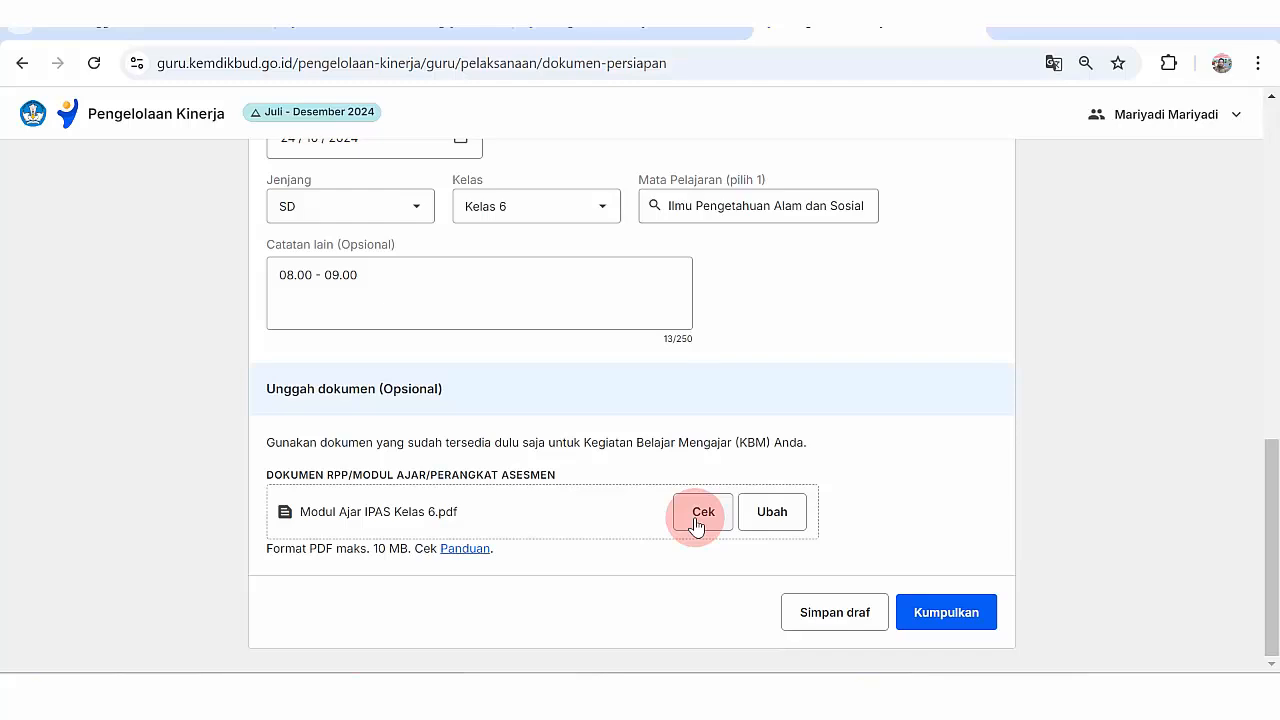
left_click(388, 527)
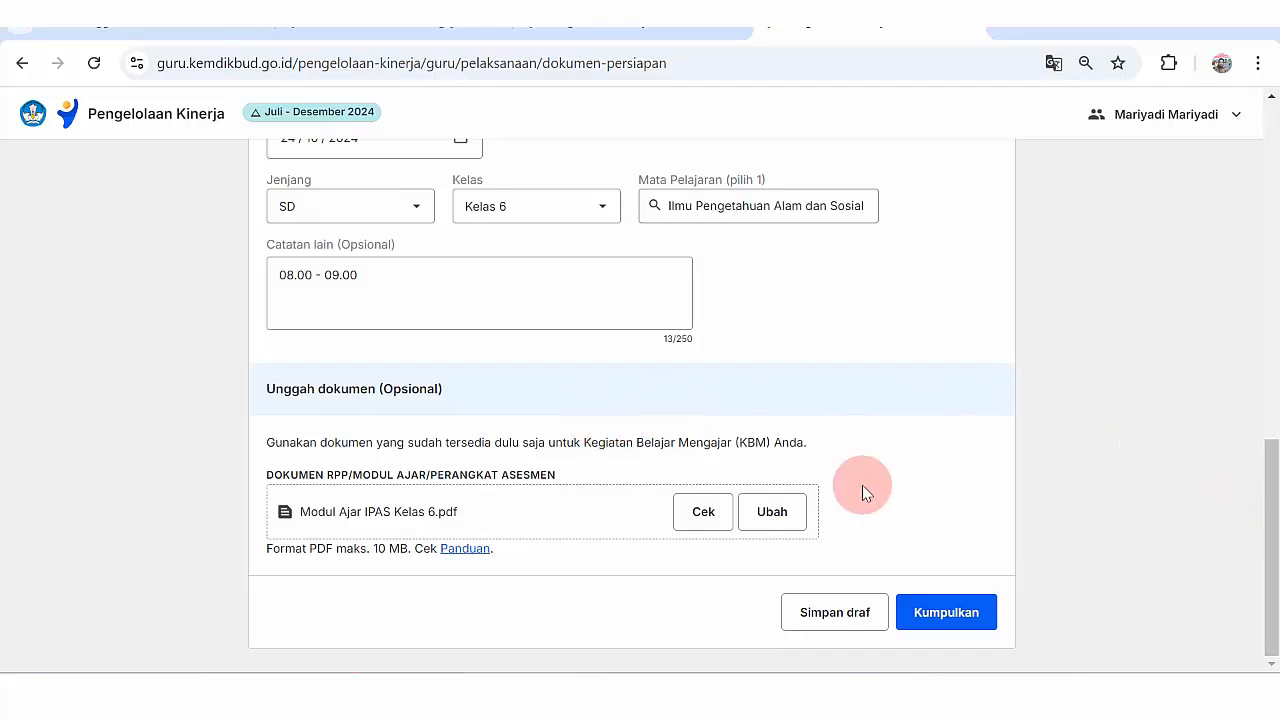
left_click(769, 520)
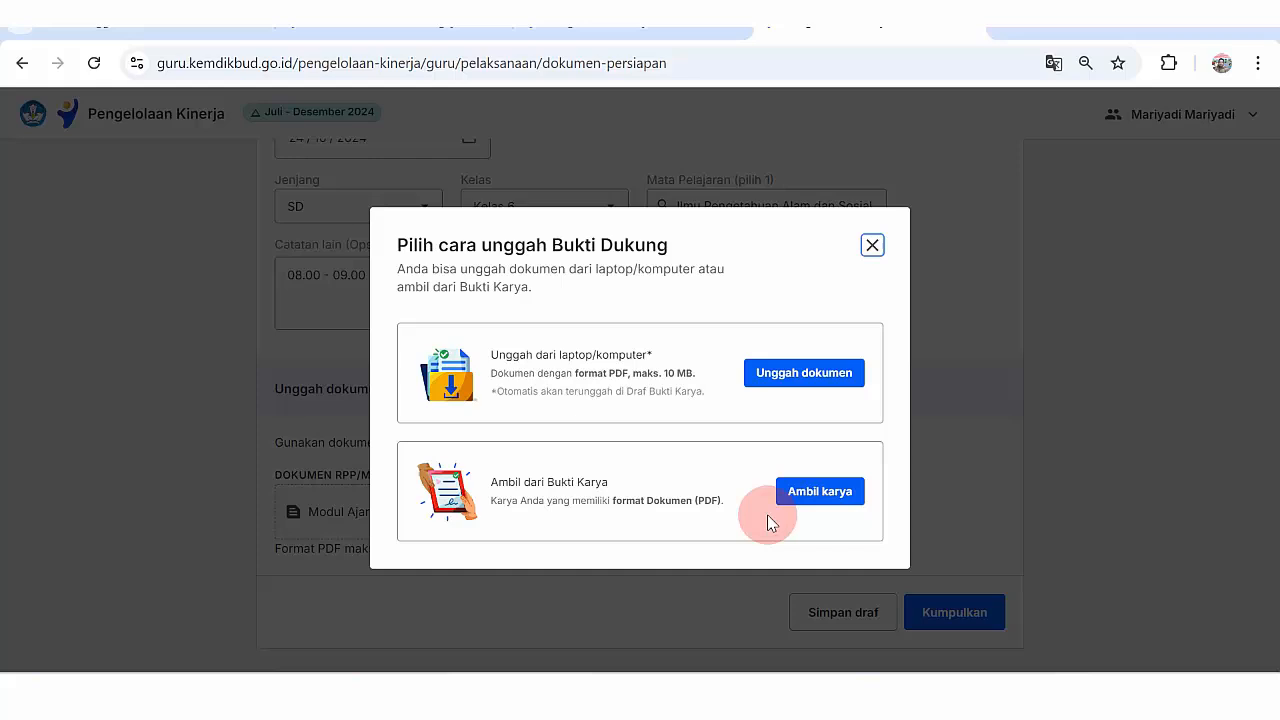
left_click(780, 384)
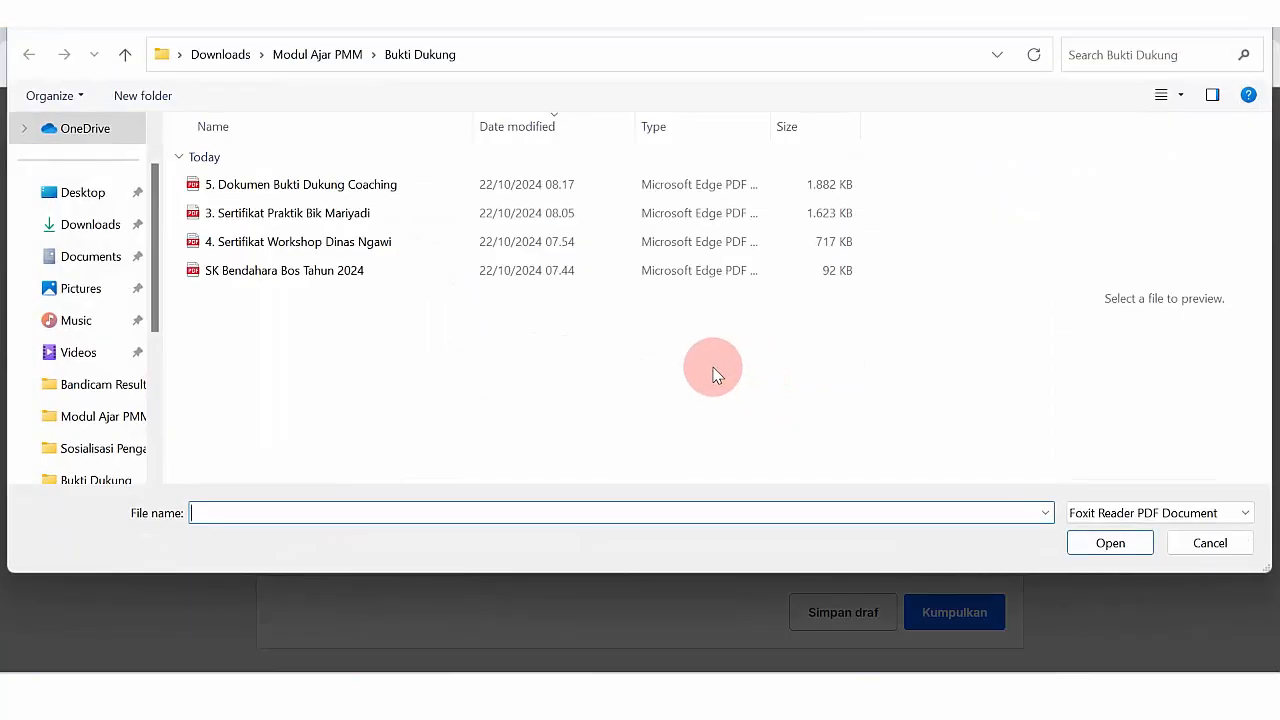
left_click(337, 60)
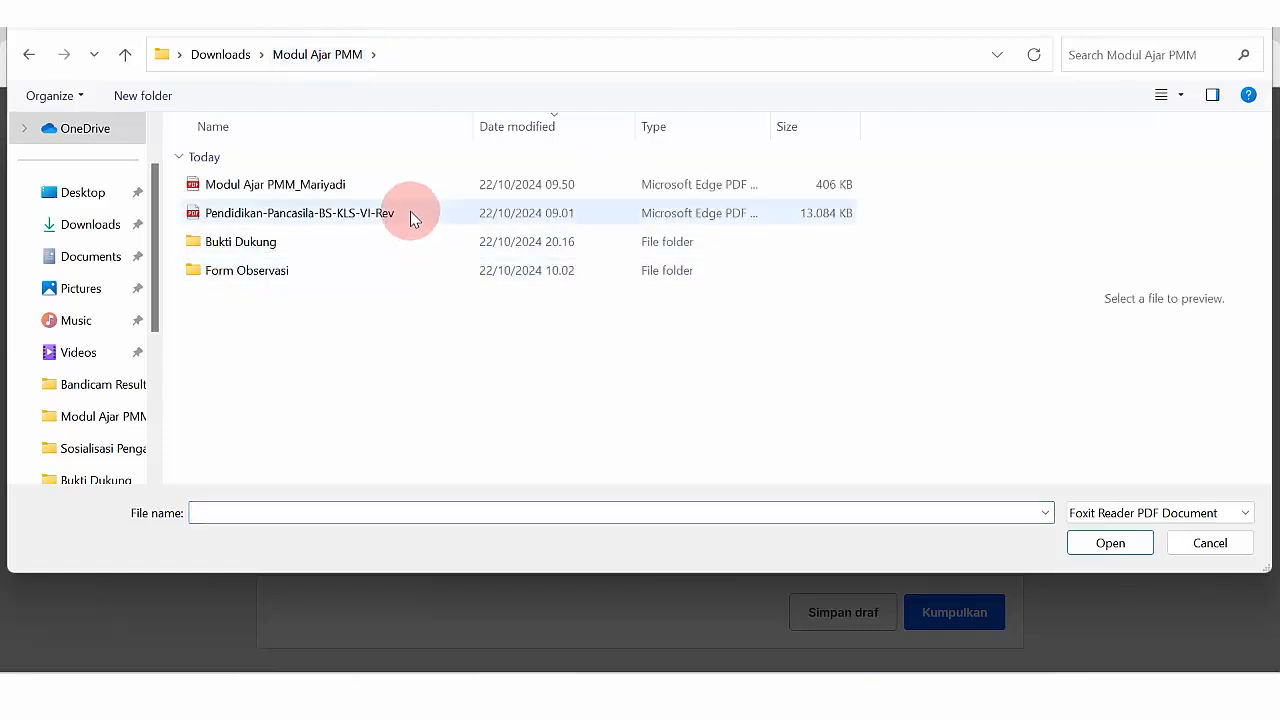
left_click(367, 188)
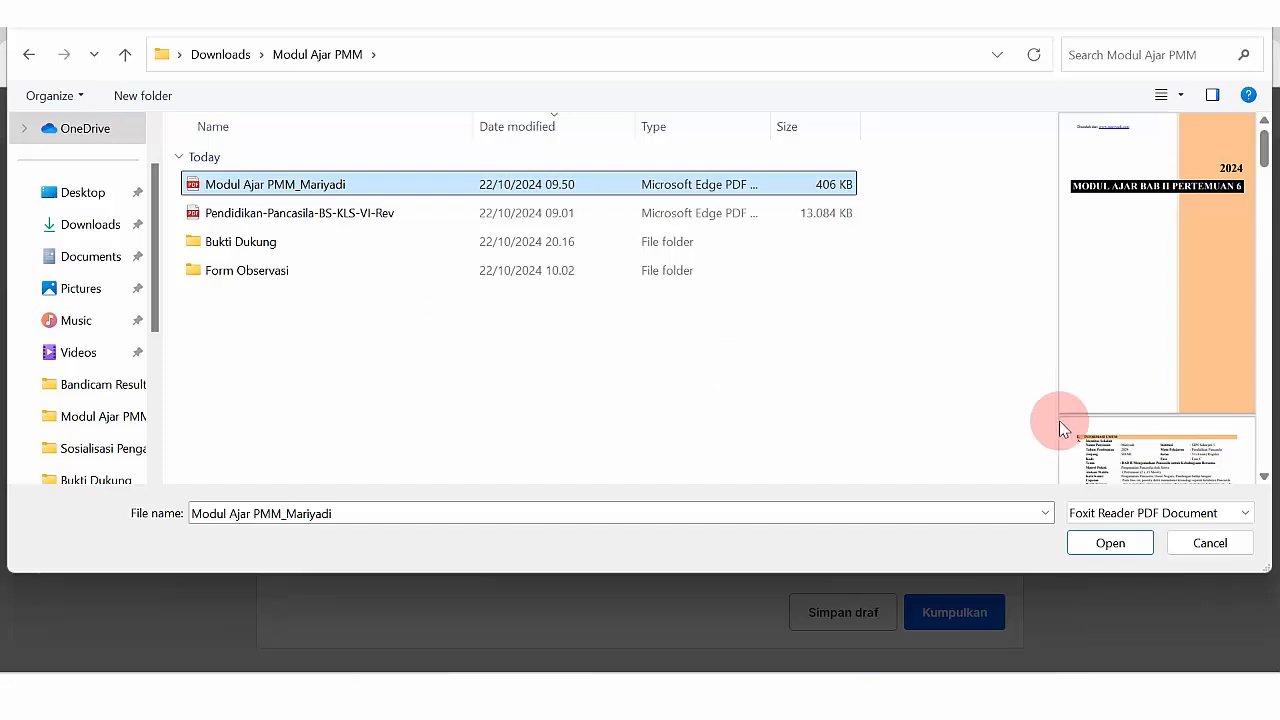
left_click(1092, 545)
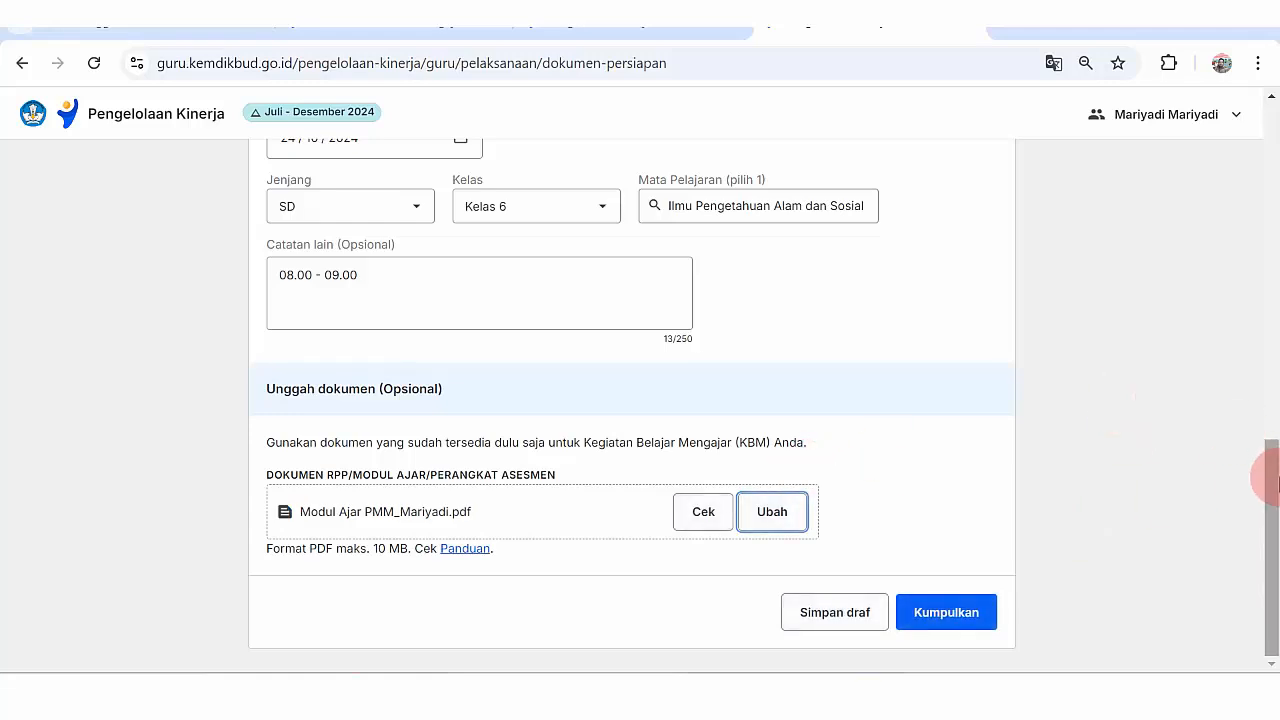
- Review the completed Dokumen Persiapan form, reading the three observation preparation steps and checking the schedule and uploaded teaching module
left_click_drag(1272, 525, 1277, 512)
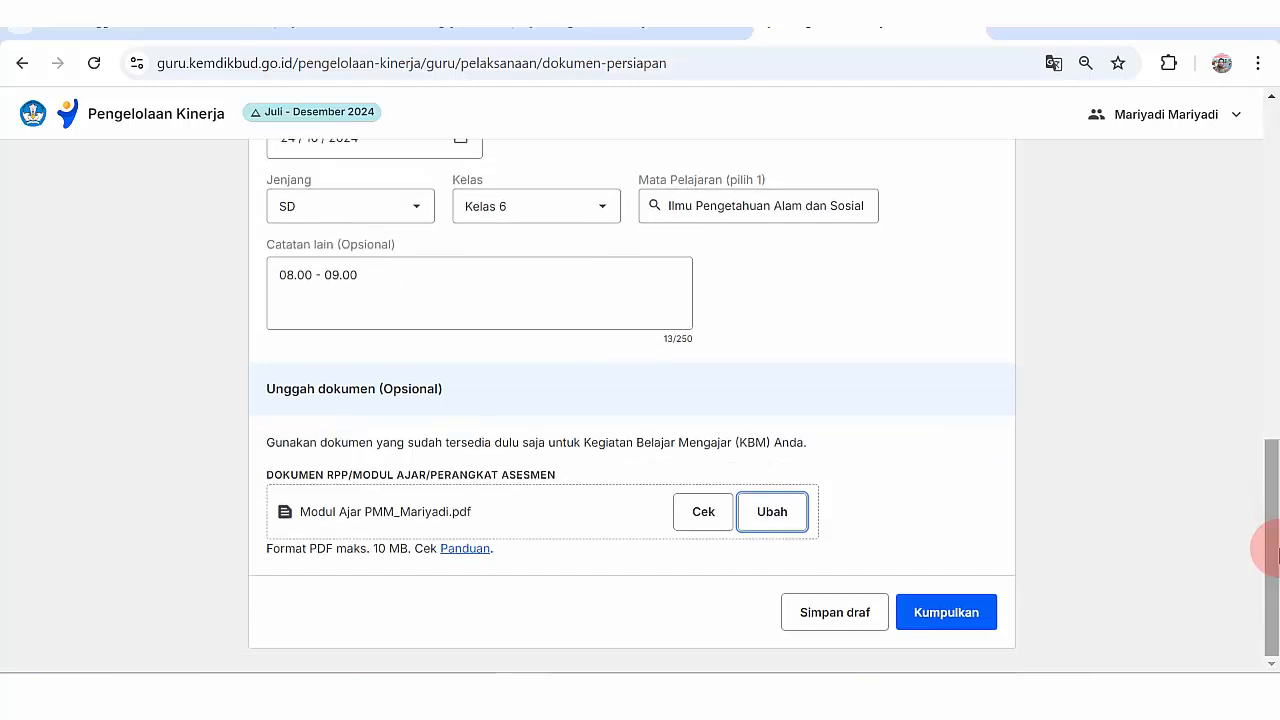
left_click_drag(1268, 430, 1274, 229)
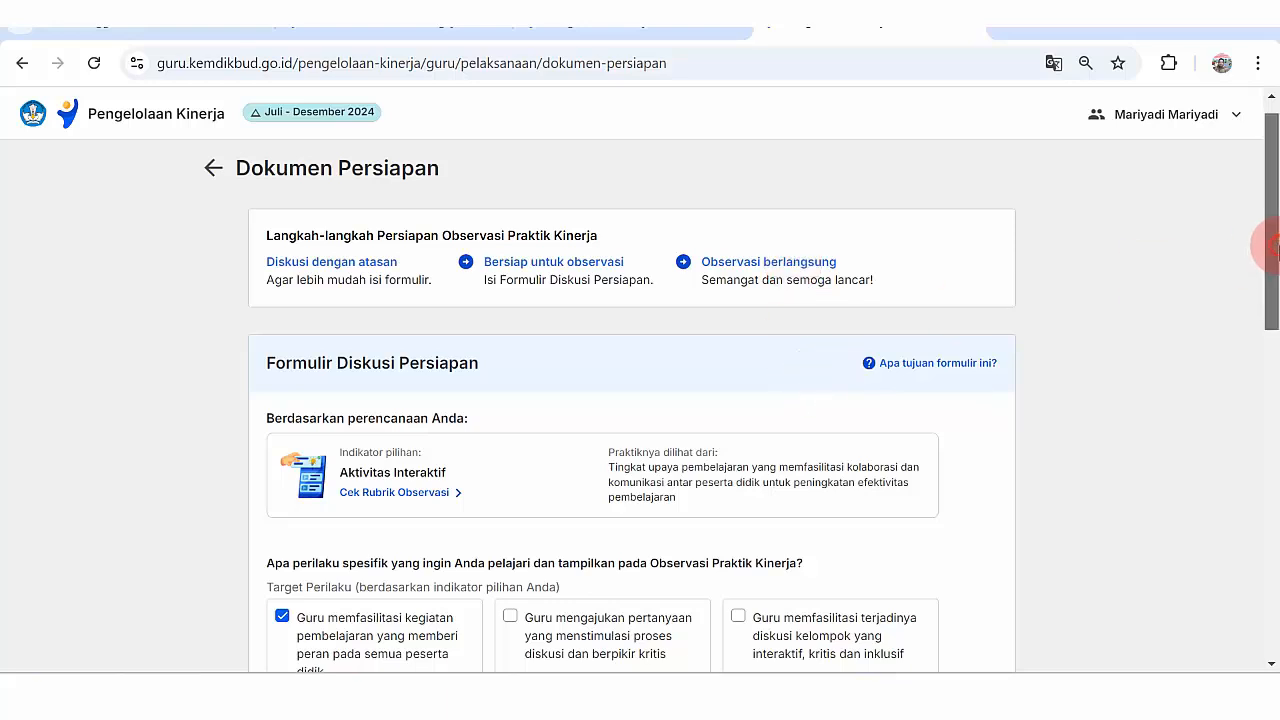
left_click_drag(1266, 243, 1270, 497)
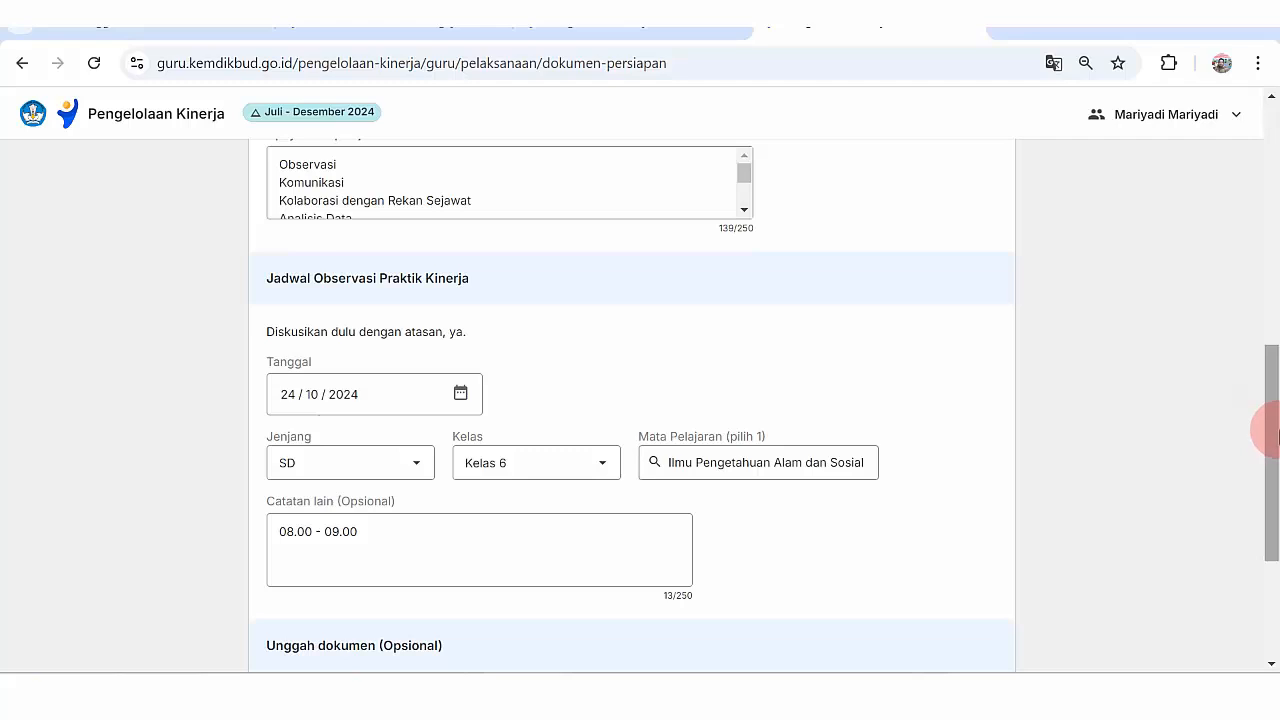
left_click_drag(1276, 430, 1276, 172)
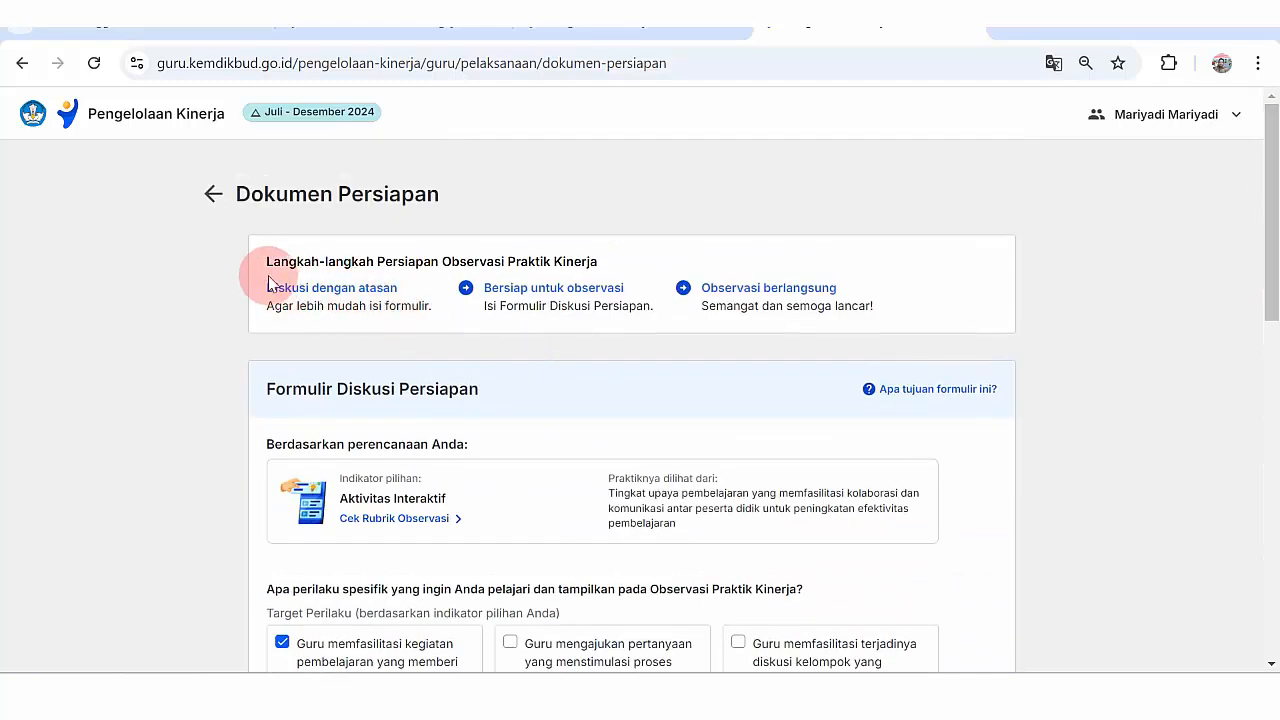
left_click_drag(270, 263, 518, 261)
left_click(530, 261)
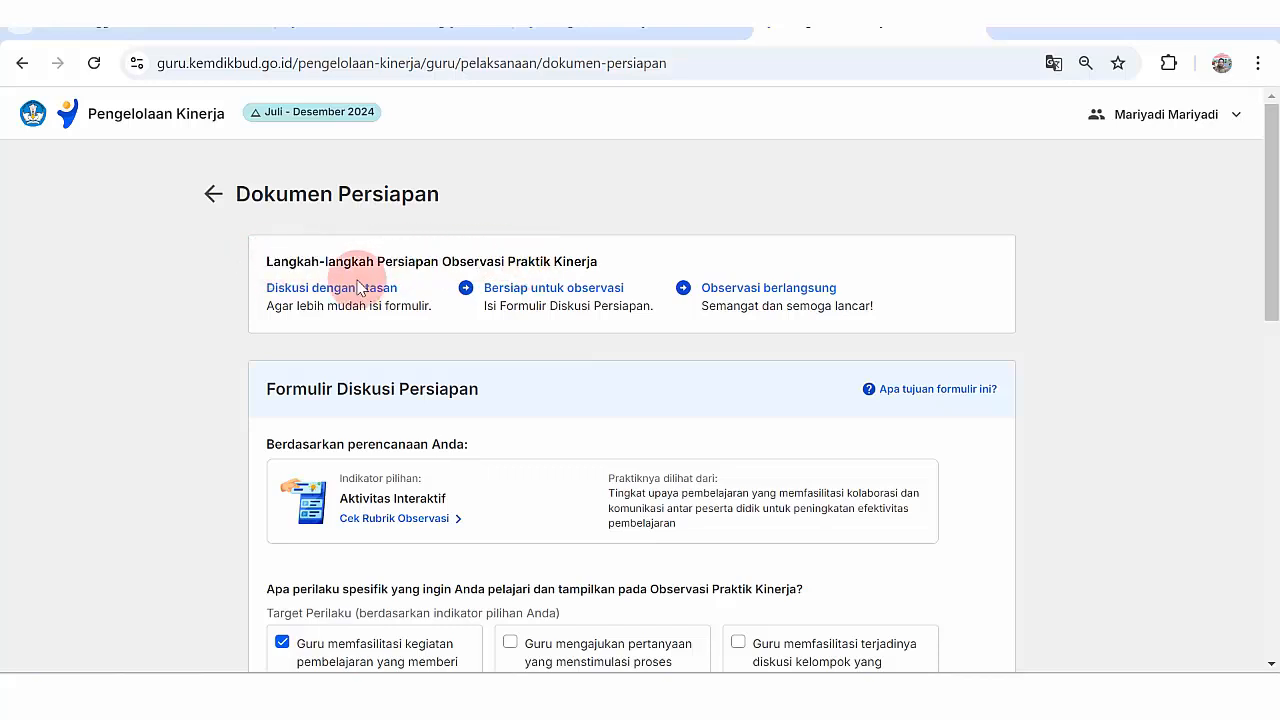
left_click_drag(267, 290, 371, 288)
left_click(300, 300)
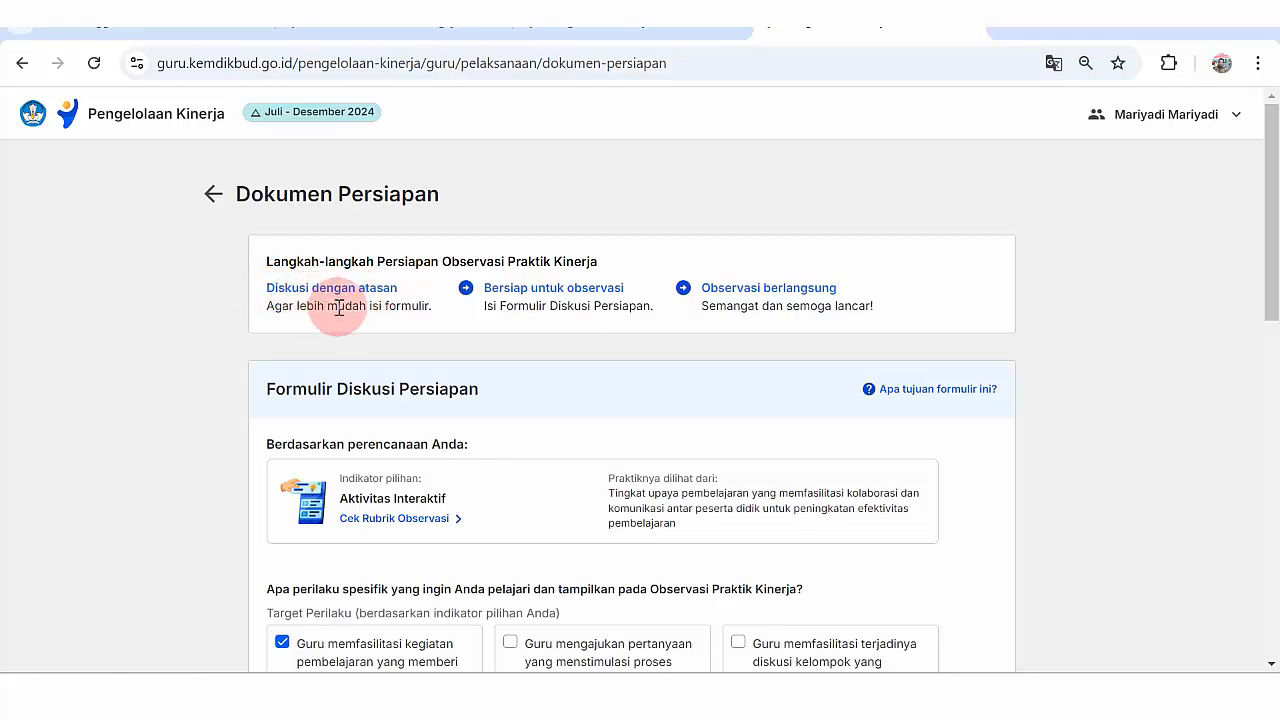
left_click_drag(1272, 214, 1266, 36)
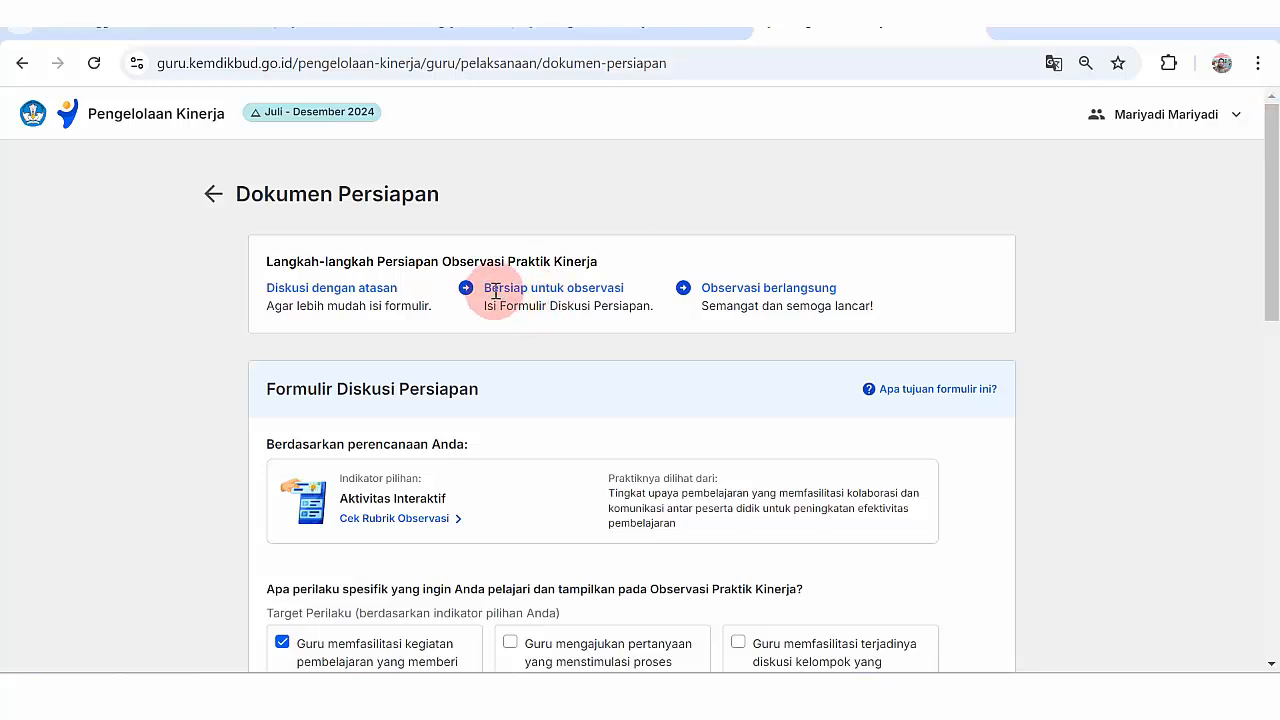
left_click_drag(495, 292, 596, 284)
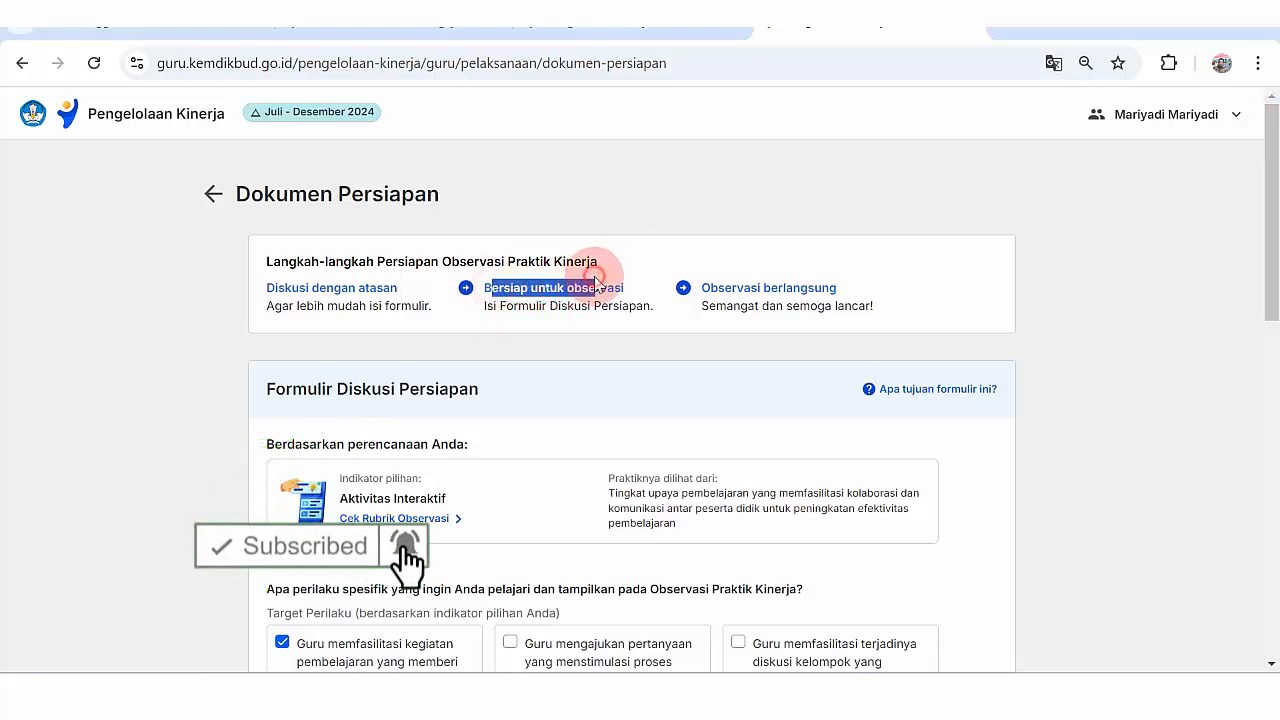
left_click_drag(709, 285, 793, 284)
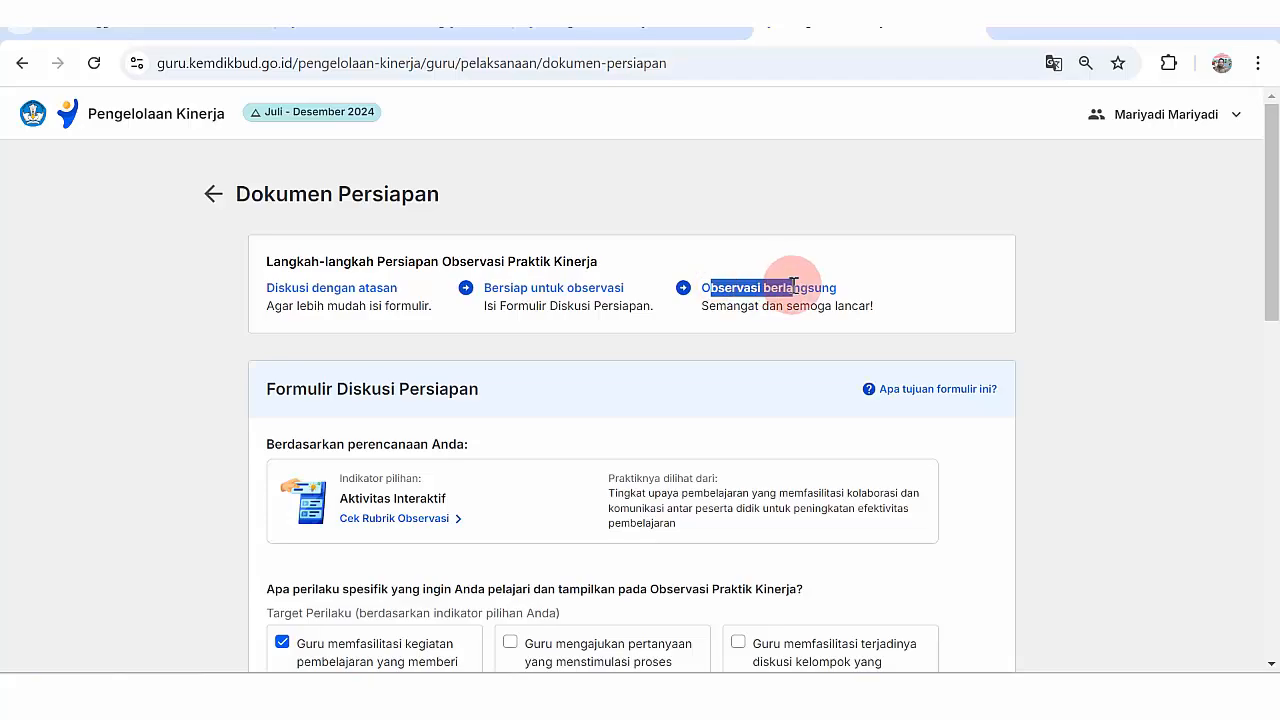
left_click_drag(1273, 129, 1272, 512)
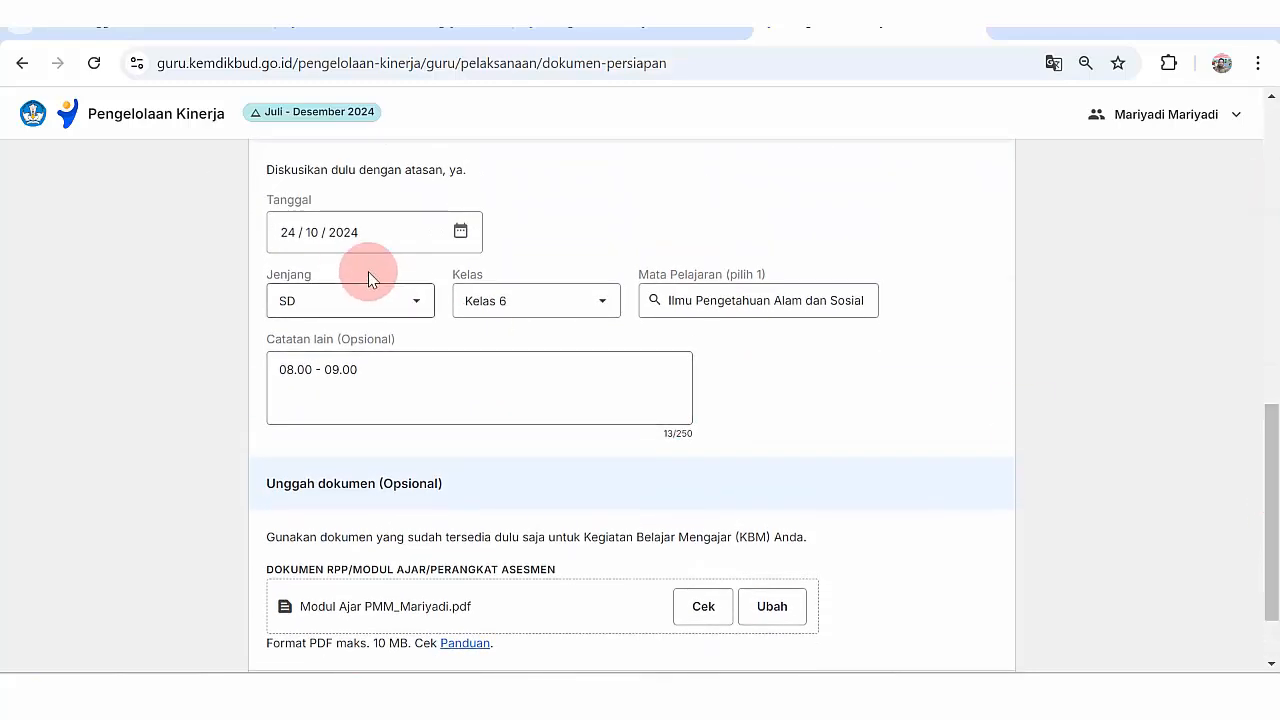
left_click_drag(1274, 471, 1272, 543)
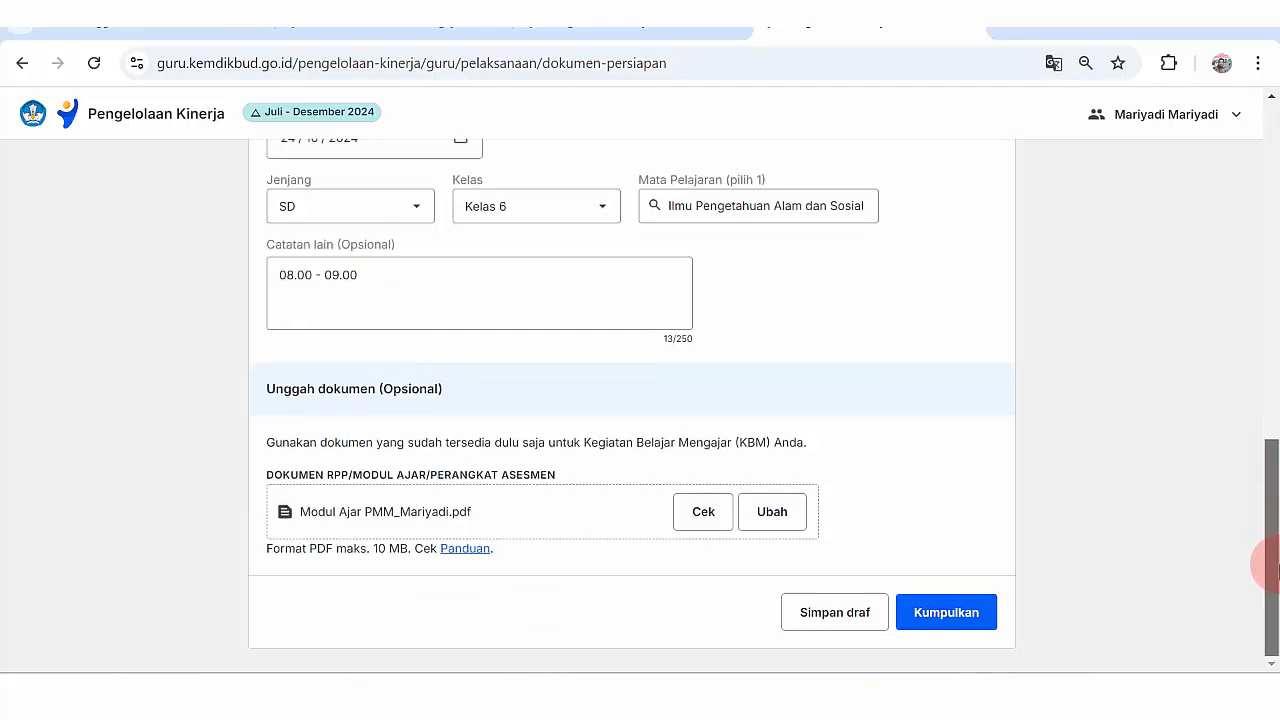
- Submit the Dokumen Persiapan, acknowledging that its contents can be changed as long as it has not been assessed
left_click(938, 612)
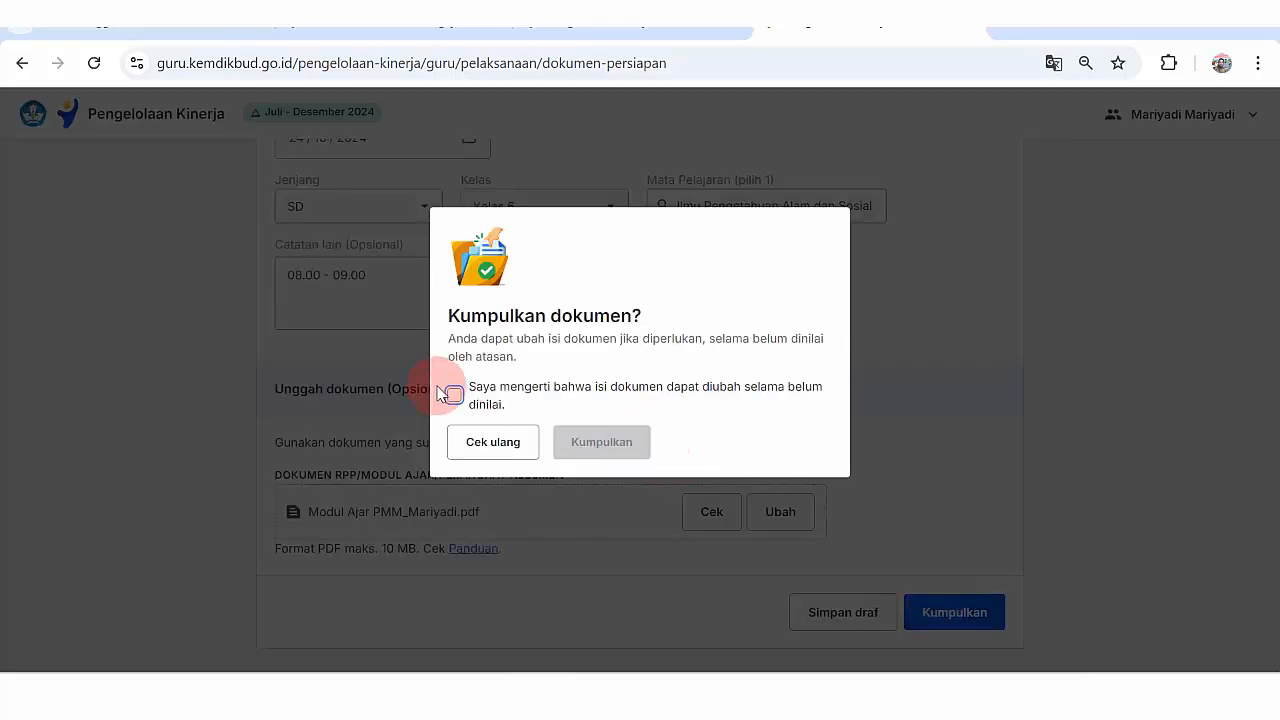
left_click(455, 396)
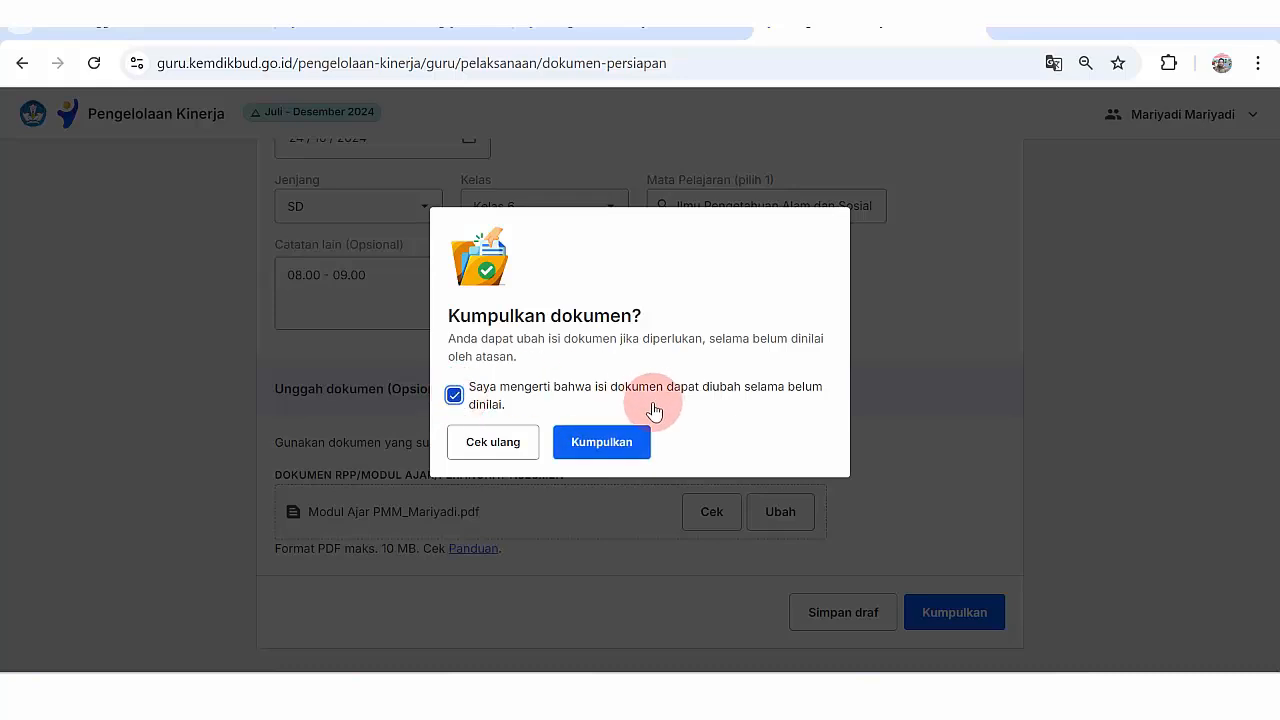
left_click(603, 446)
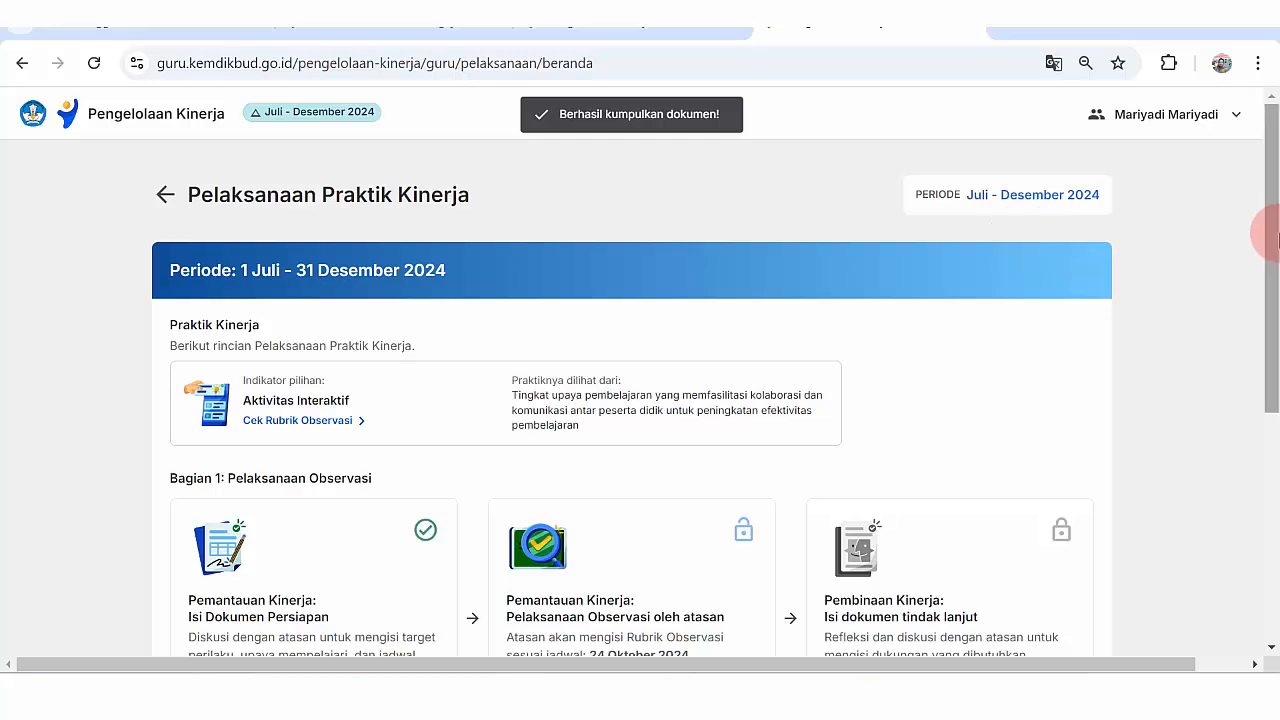
- Check the Rincian Observasi for Pelaksanaan Observasi oleh atasan, then return to the Pelaksanaan Praktik Kinerja overview and examine the remaining Bagian 1 and Bagian 2 stages
left_click_drag(1268, 160, 1268, 298)
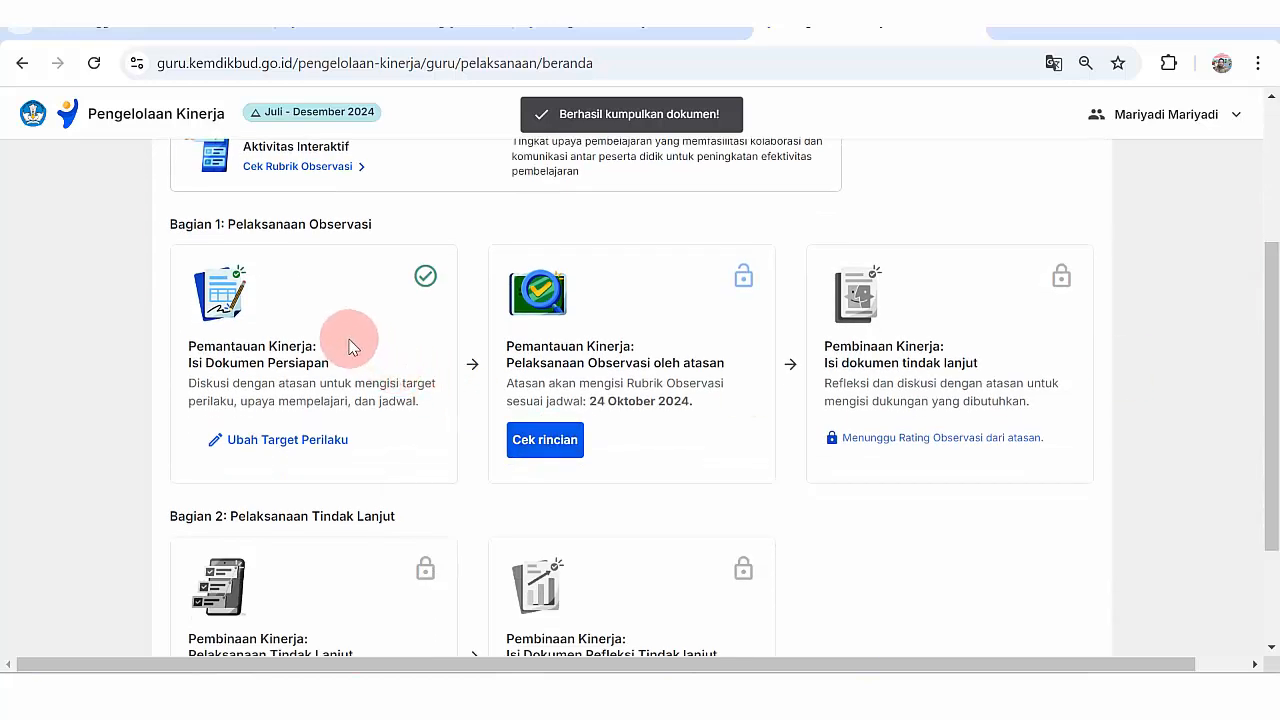
left_click(555, 445)
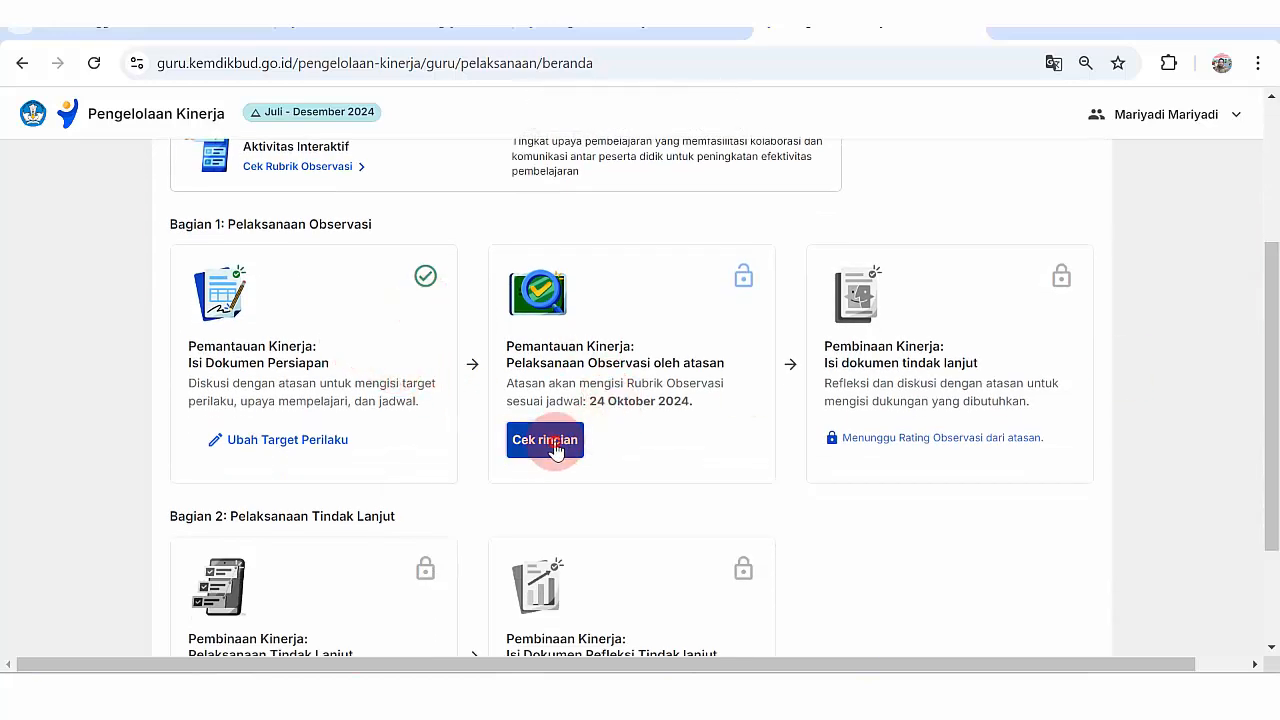
mouse_move(1269, 280)
left_mouse_down()
mouse_move(1274, 594)
mouse_move(1276, 277)
left_mouse_up()
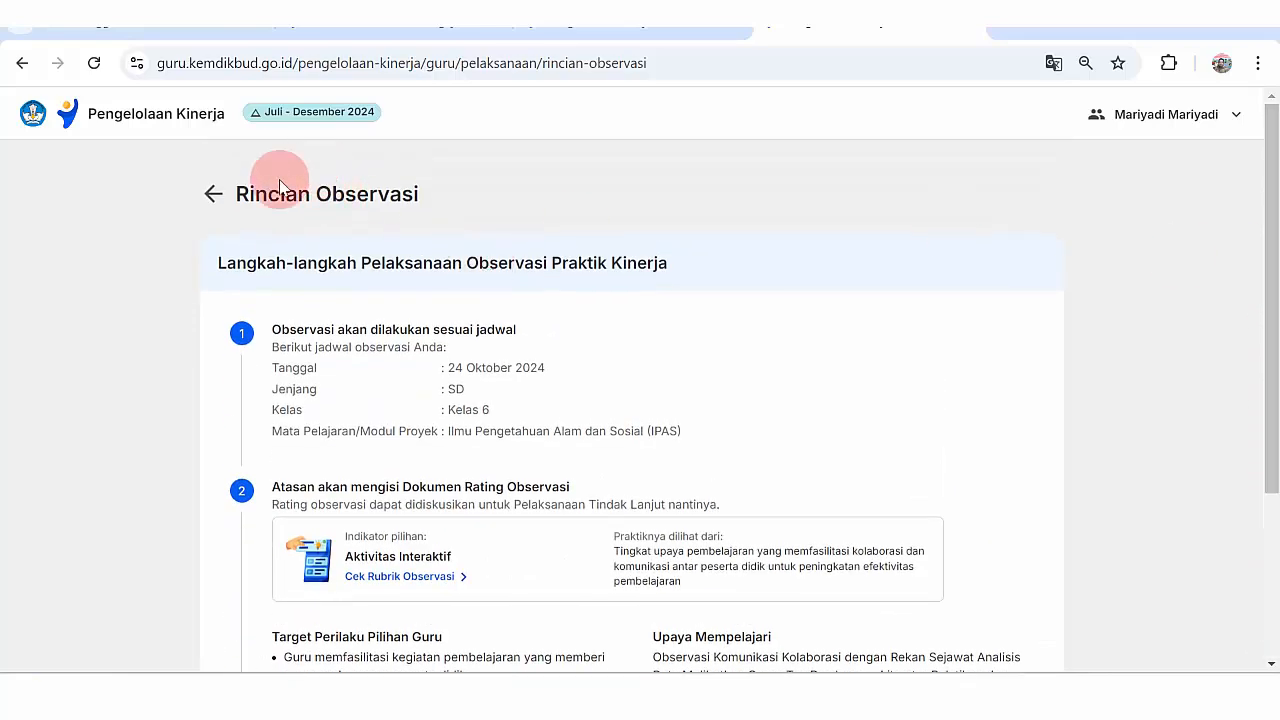
left_click(212, 197)
left_click_drag(1268, 217, 1266, 374)
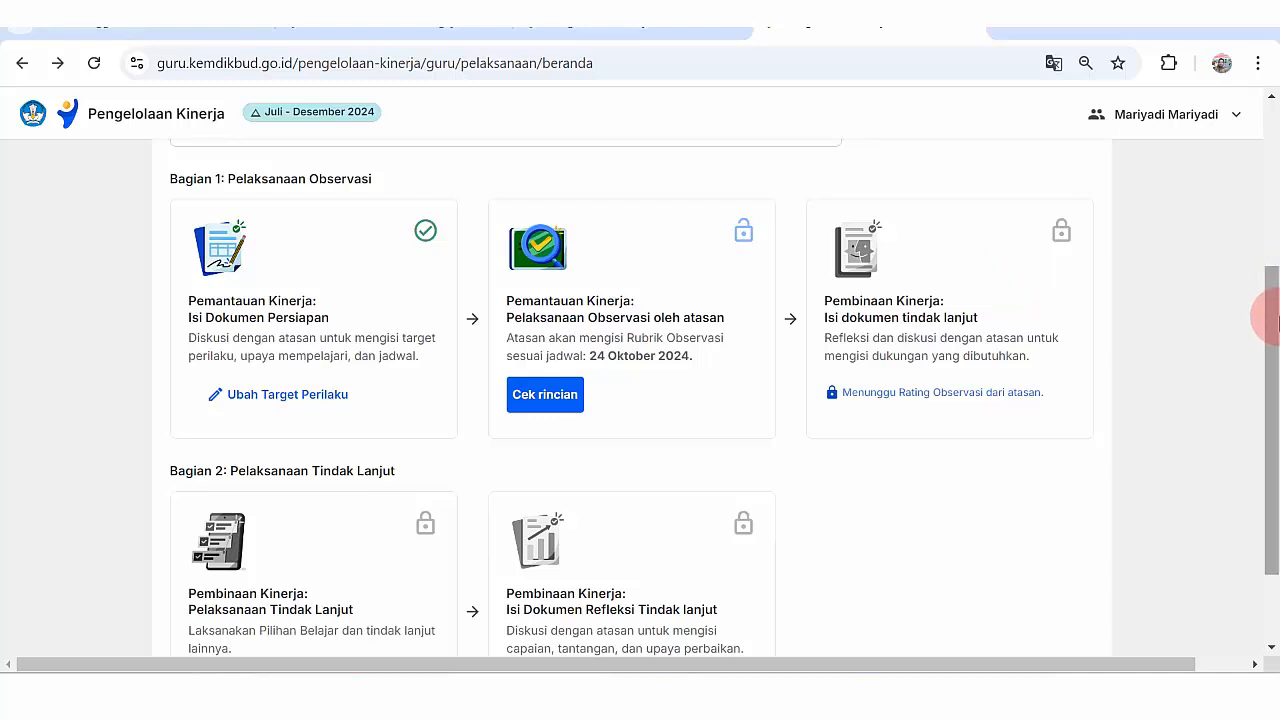
left_click_drag(1262, 314, 1262, 338)
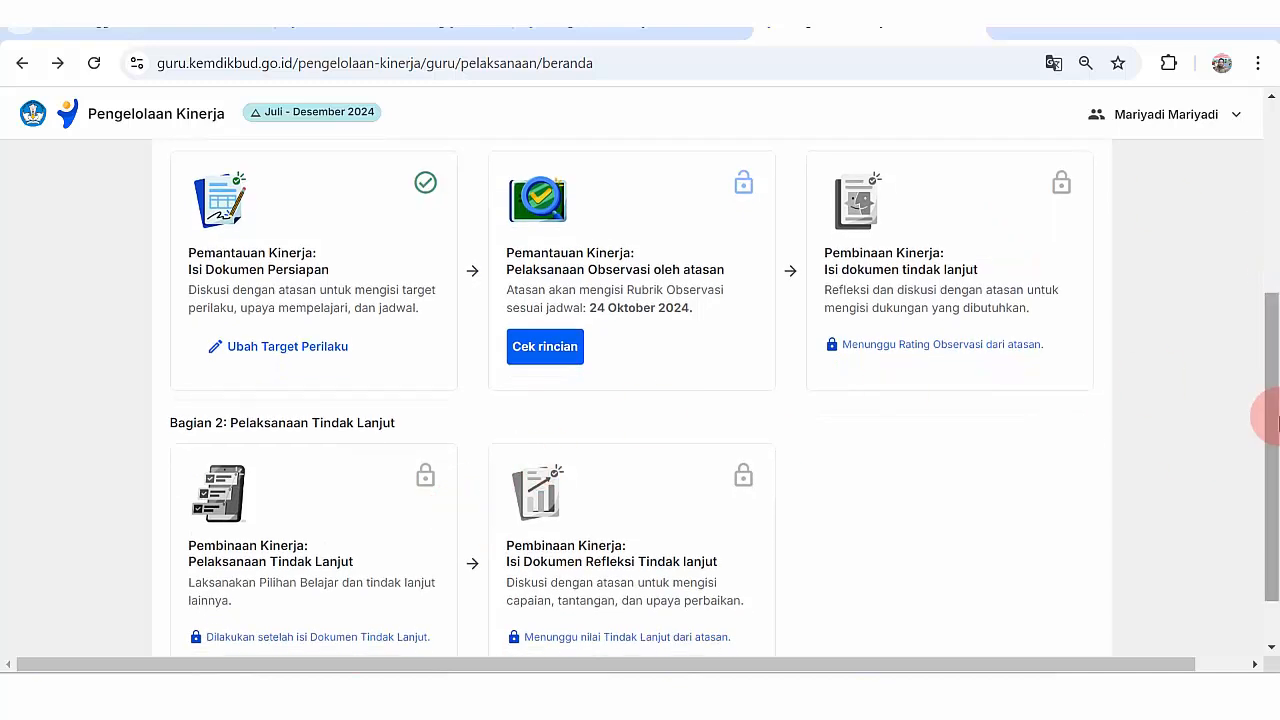
left_click_drag(1266, 414, 1266, 523)
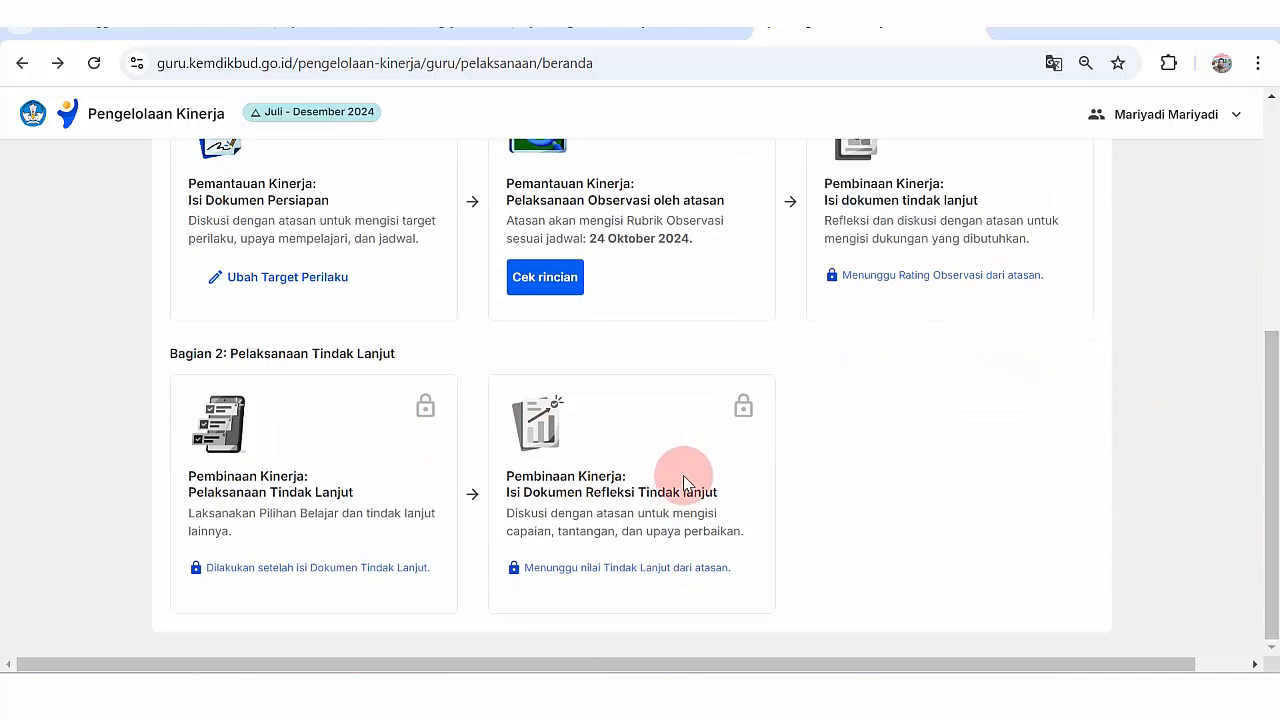